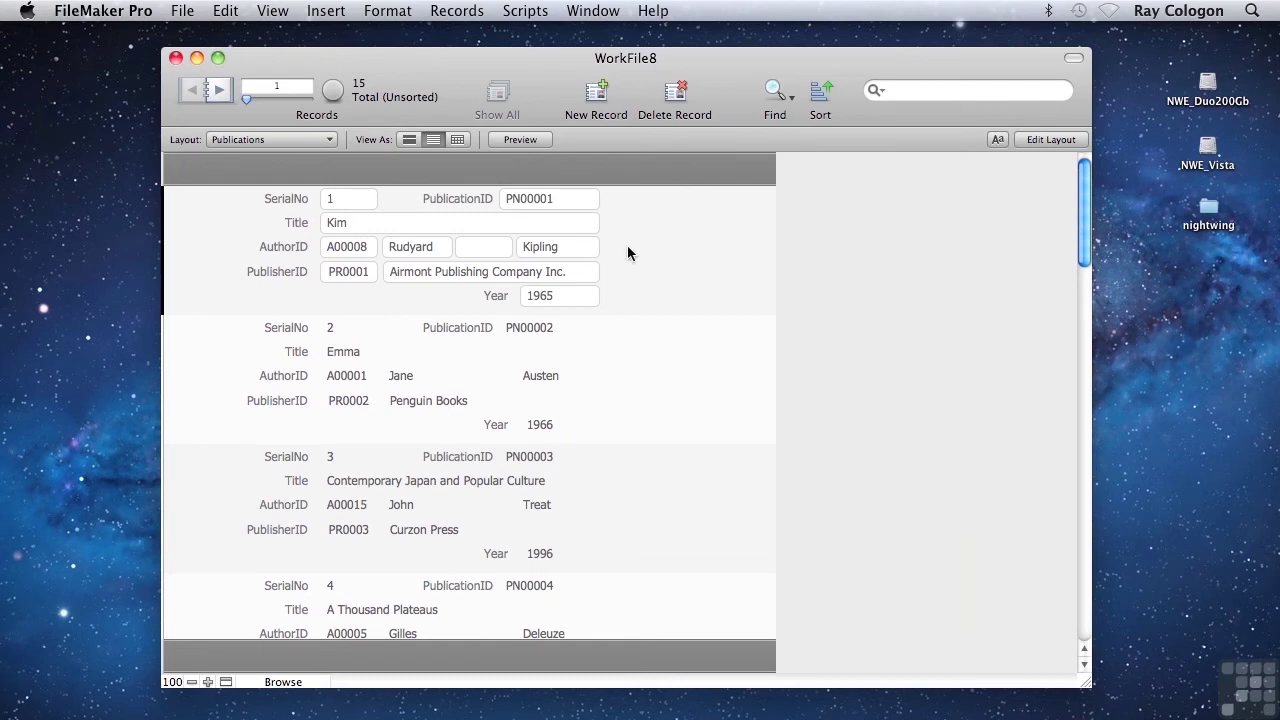
Step: Inspect the author's name fields and the A00008 AuthorID without editing the record
{"action": "left_click", "coordinate": [405, 250]}
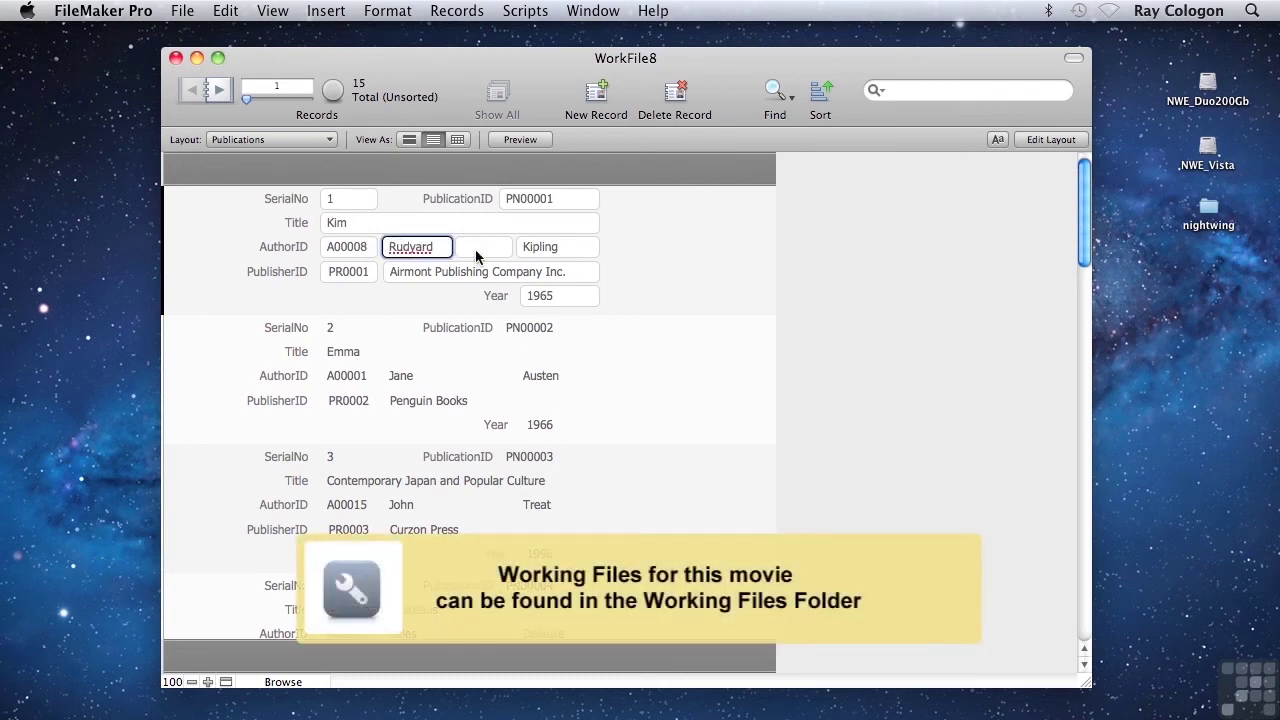
{"action": "left_click", "coordinate": [555, 248]}
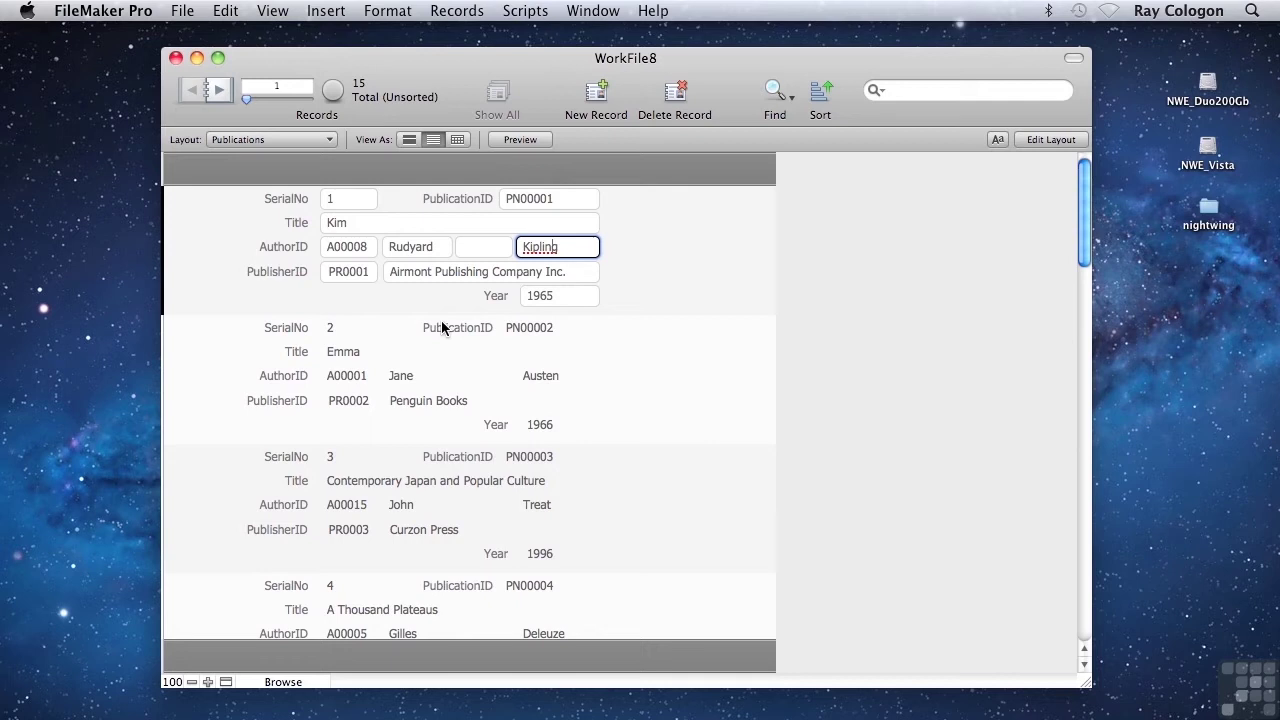
{"action": "left_click", "coordinate": [345, 255]}
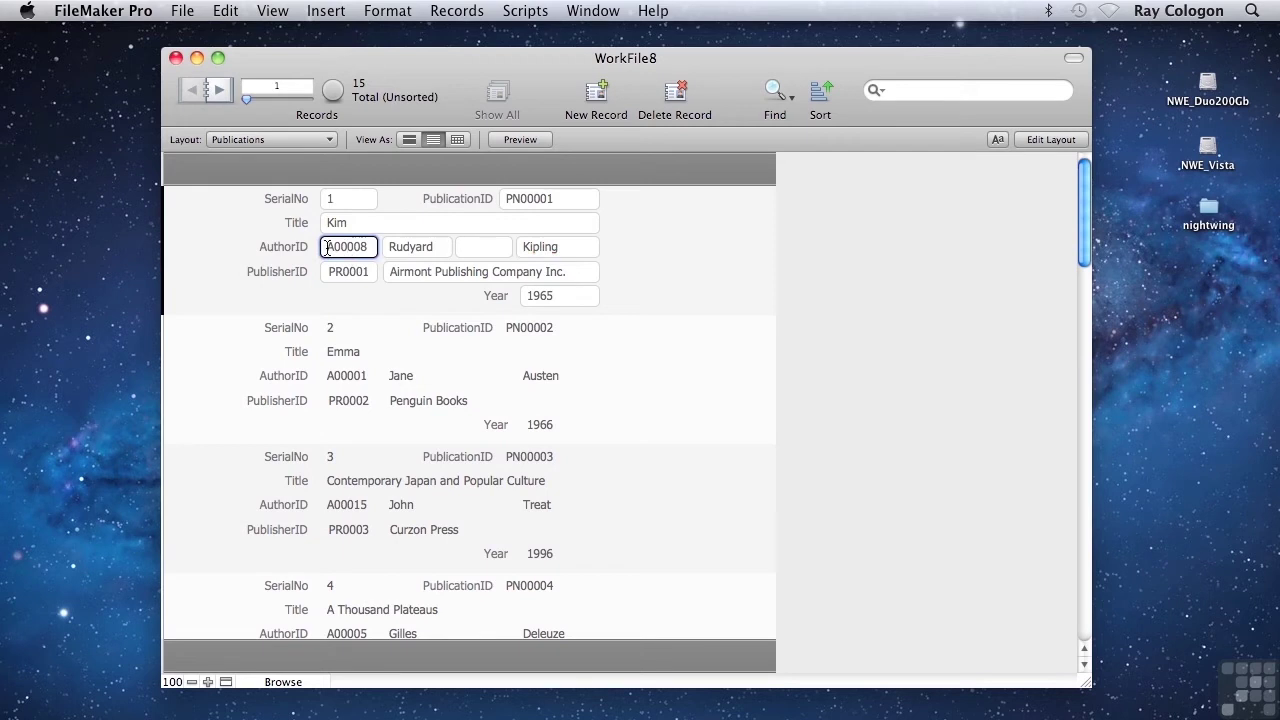
{"action": "left_click_drag", "start_coordinate": [326, 248], "coordinate": [370, 248]}
{"action": "left_click", "coordinate": [745, 303]}
{"action": "scroll", "coordinate": [746, 303], "scroll_direction": "down", "scroll_amount": 5}
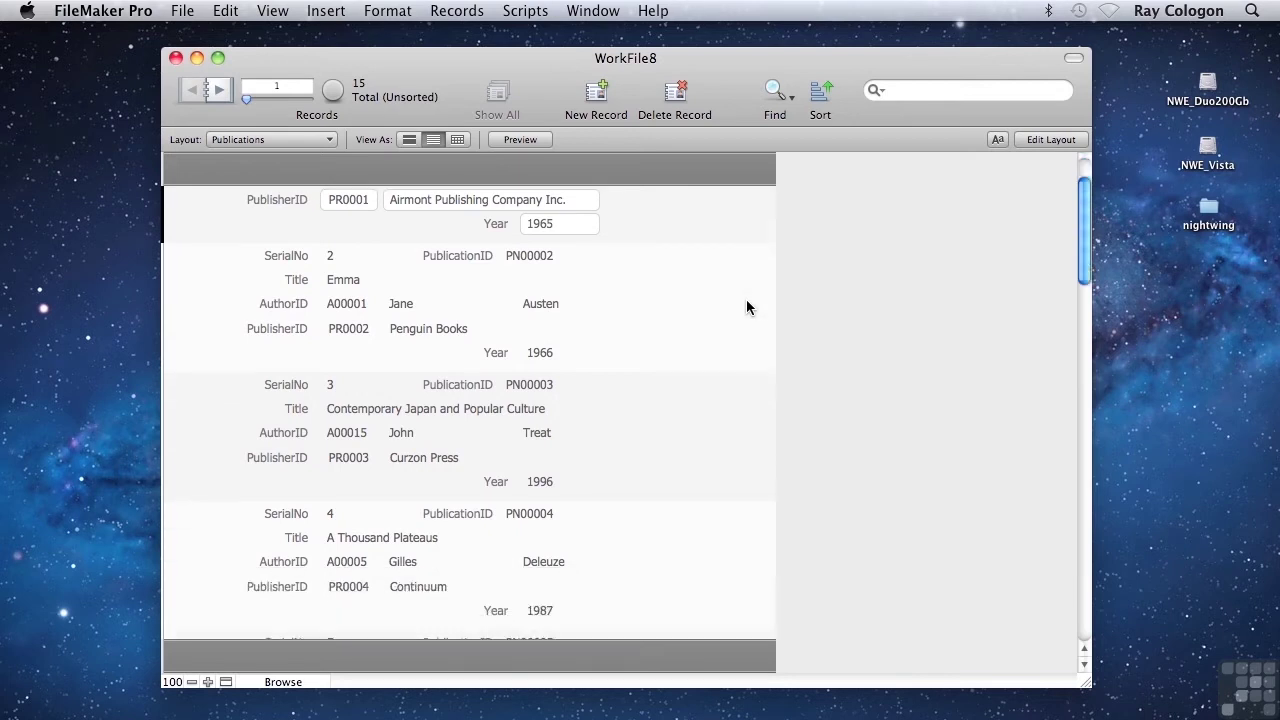
{"action": "scroll", "coordinate": [746, 307], "scroll_direction": "up", "scroll_amount": 3}
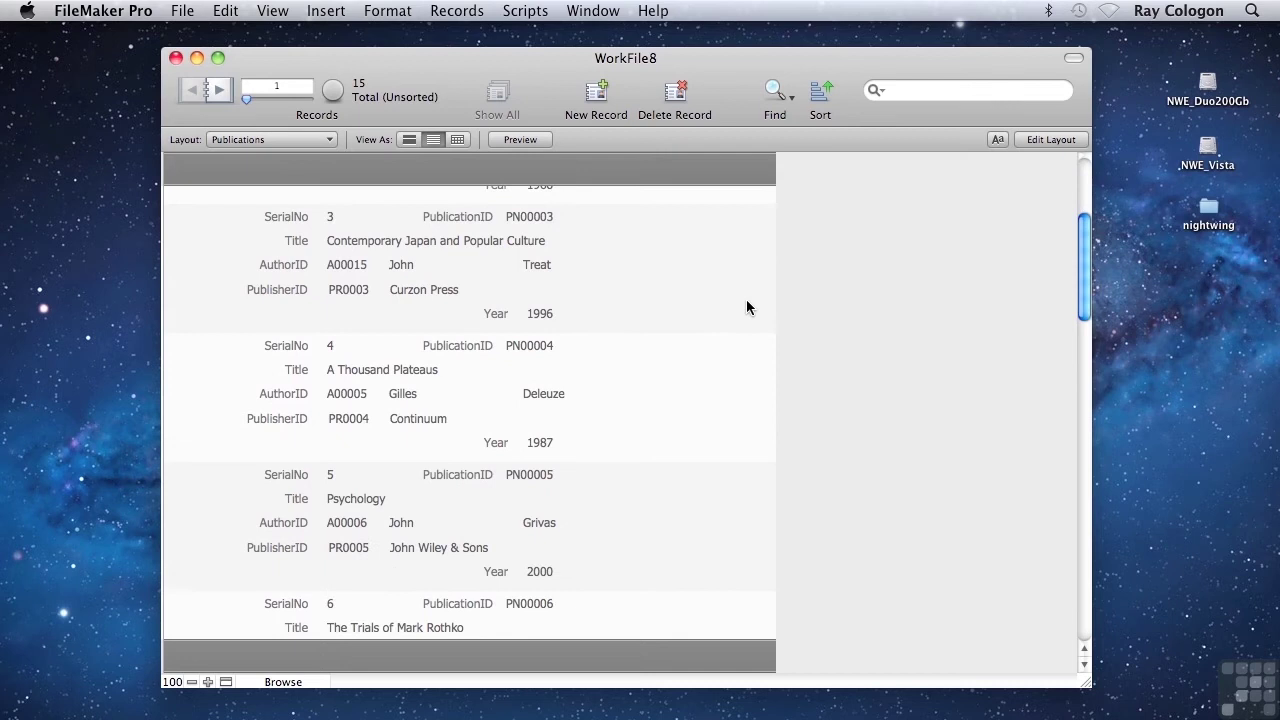
Step: Compare the publications in form, list and table views, ending in list view
{"action": "left_click", "coordinate": [410, 140]}
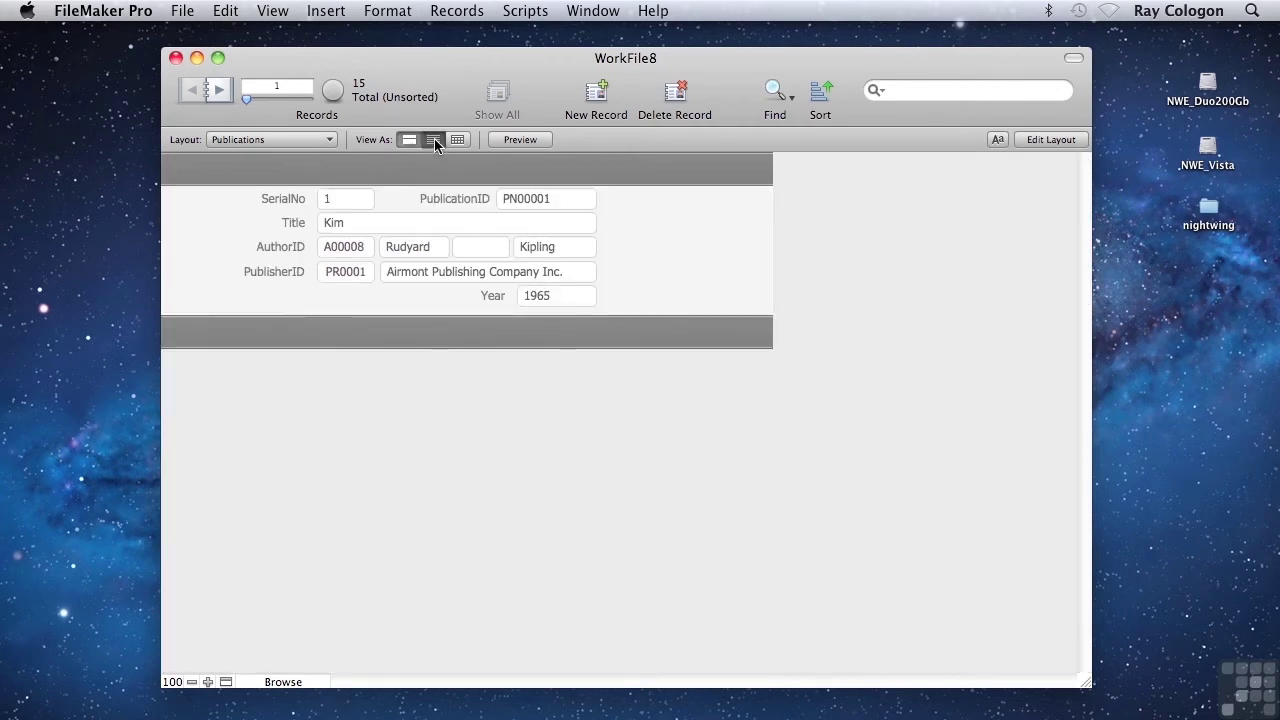
{"action": "left_click", "coordinate": [434, 140]}
{"action": "left_click", "coordinate": [457, 140]}
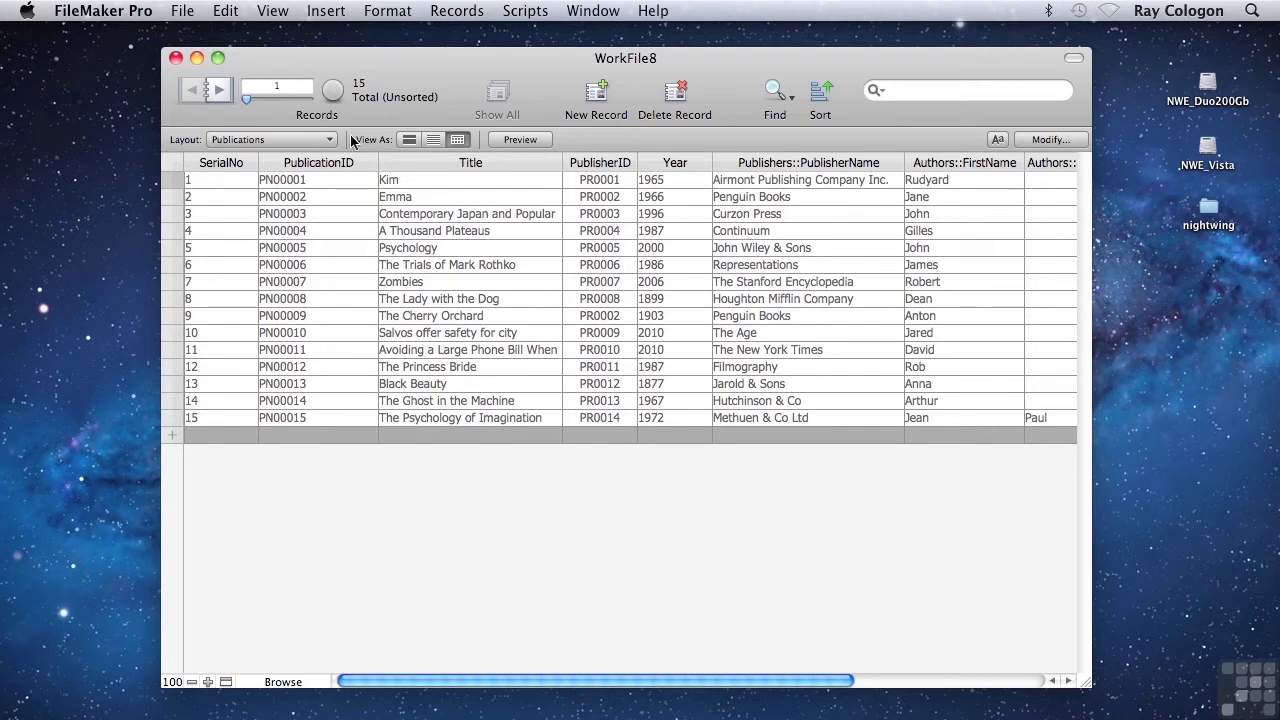
{"action": "left_click", "coordinate": [409, 139]}
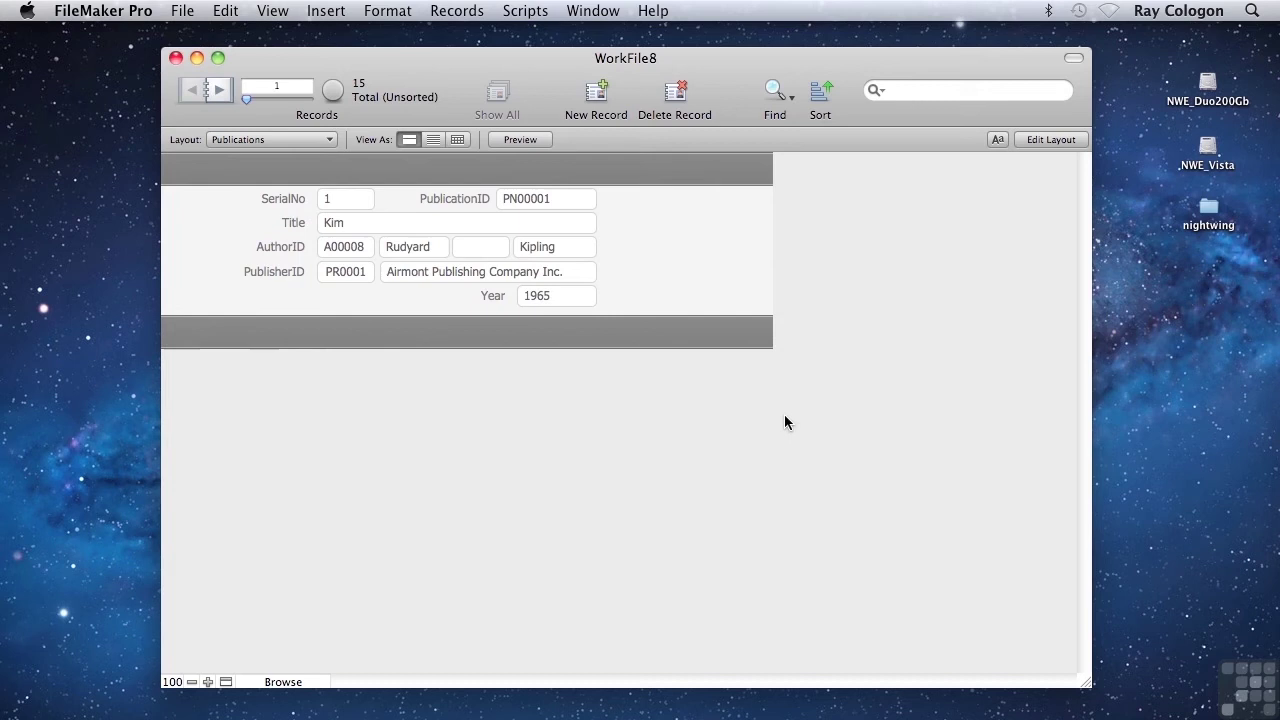
{"action": "left_click", "coordinate": [459, 139]}
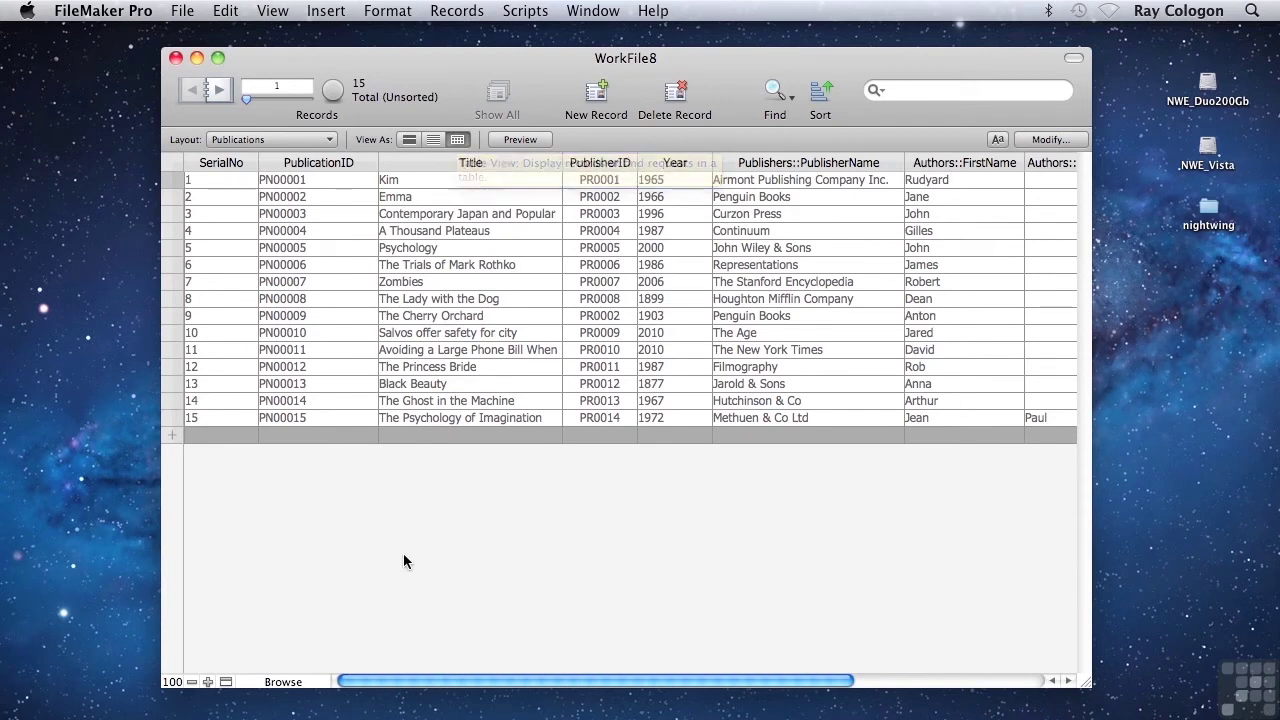
{"action": "left_click_drag", "start_coordinate": [406, 681], "coordinate": [267, 704]}
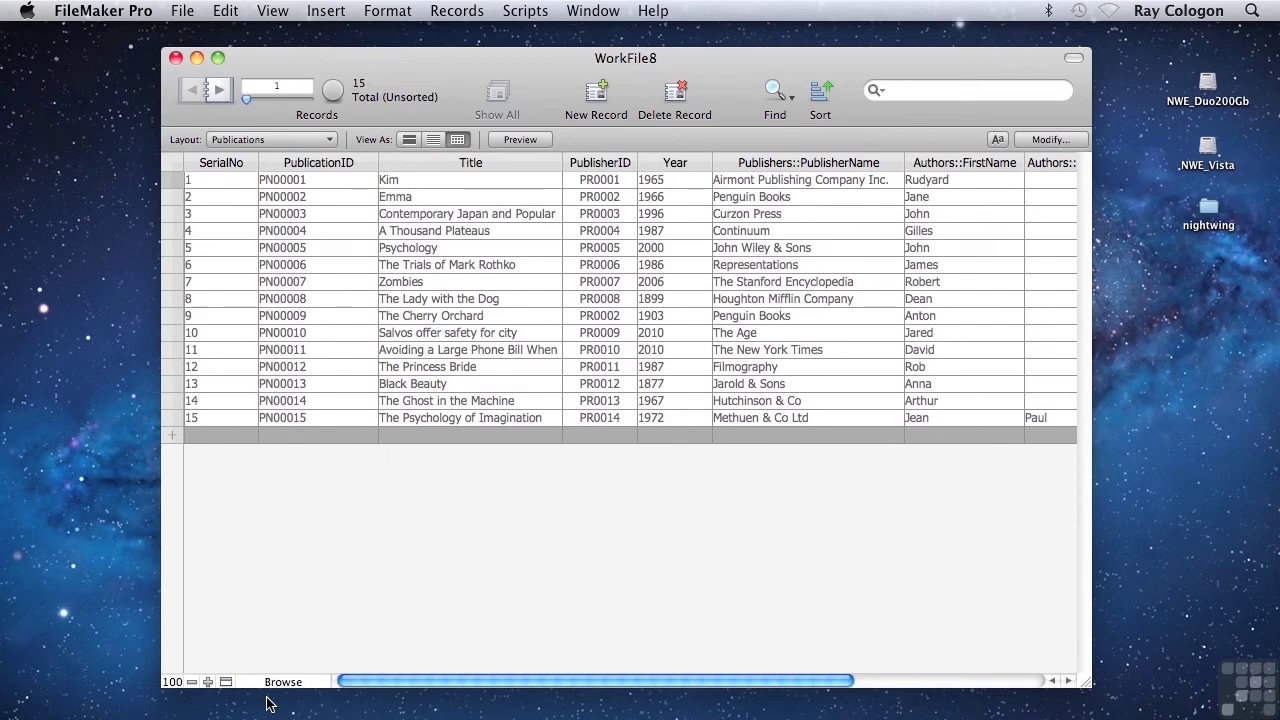
{"action": "left_click", "coordinate": [432, 140]}
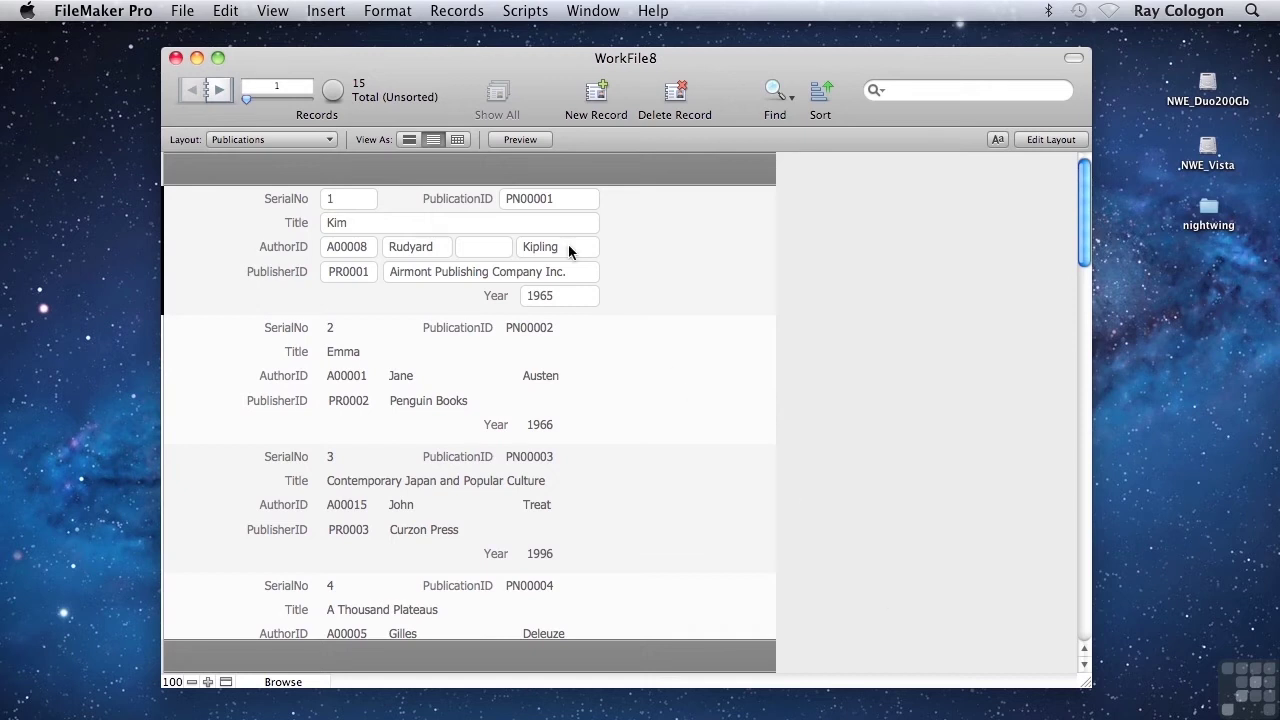
Step: Switch to the Authors layout and view its author records as a list
{"action": "left_click", "coordinate": [293, 139]}
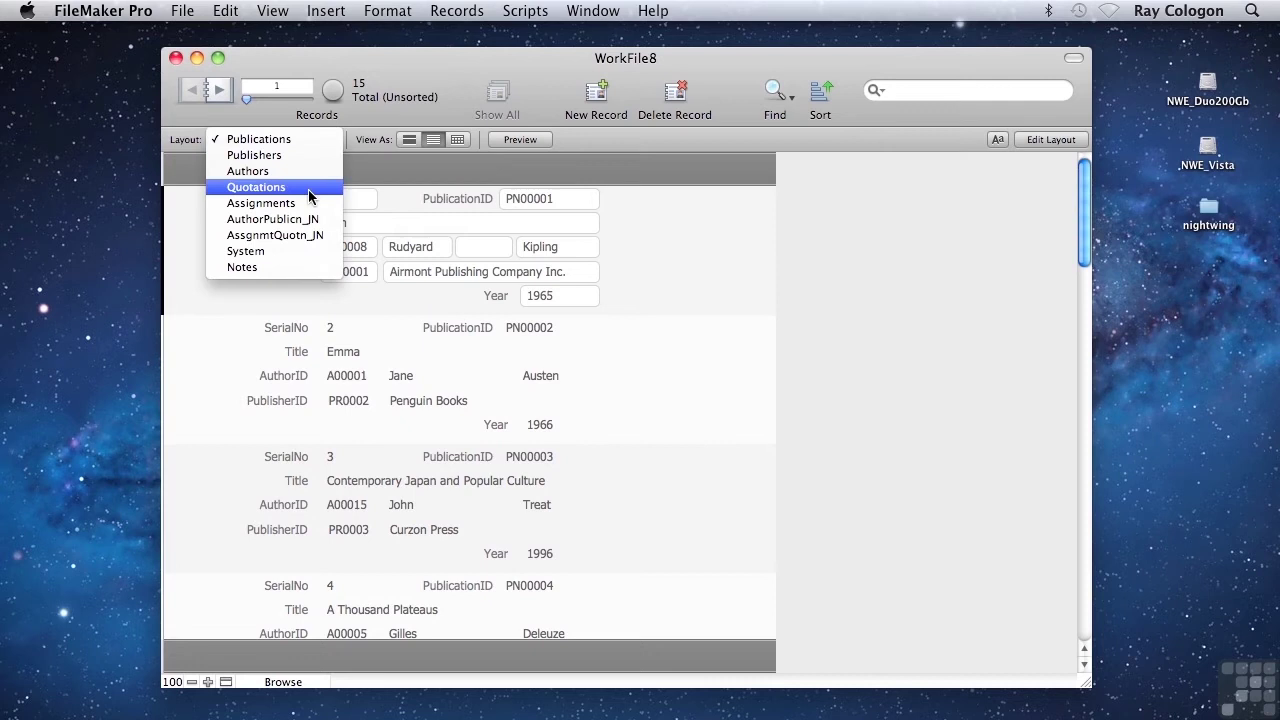
{"action": "left_click", "coordinate": [280, 171]}
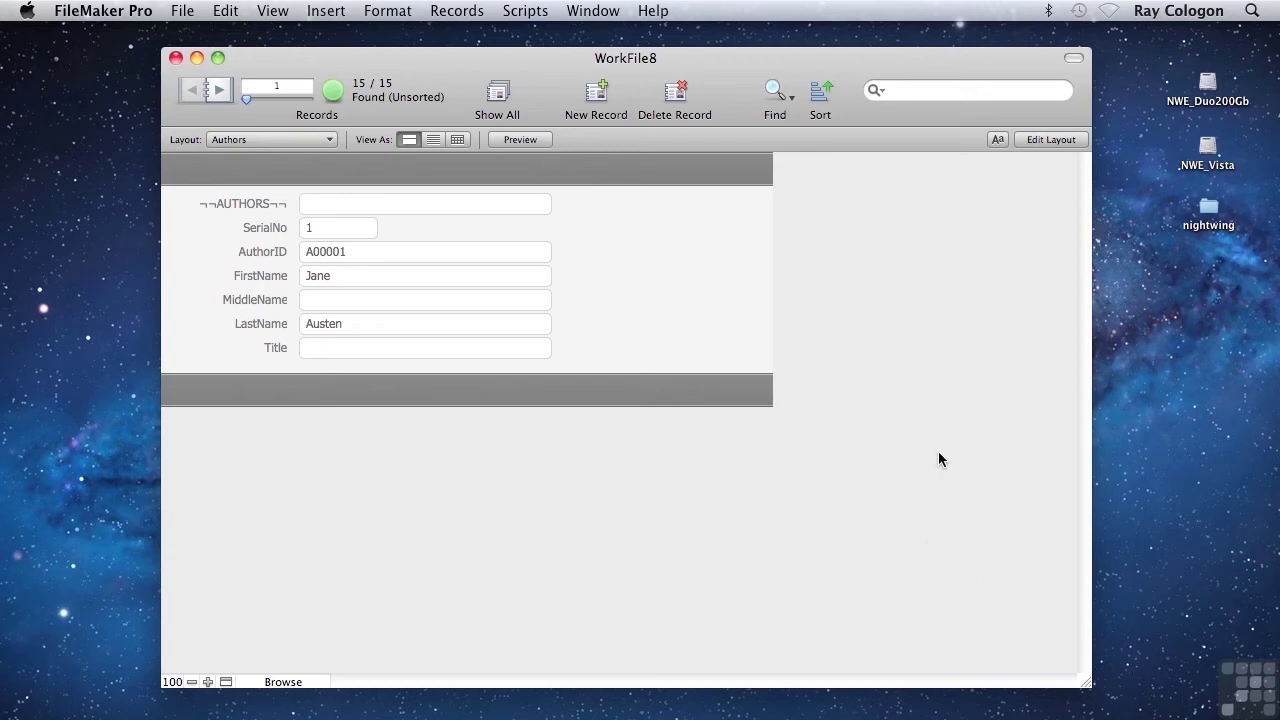
{"action": "left_click", "coordinate": [433, 140]}
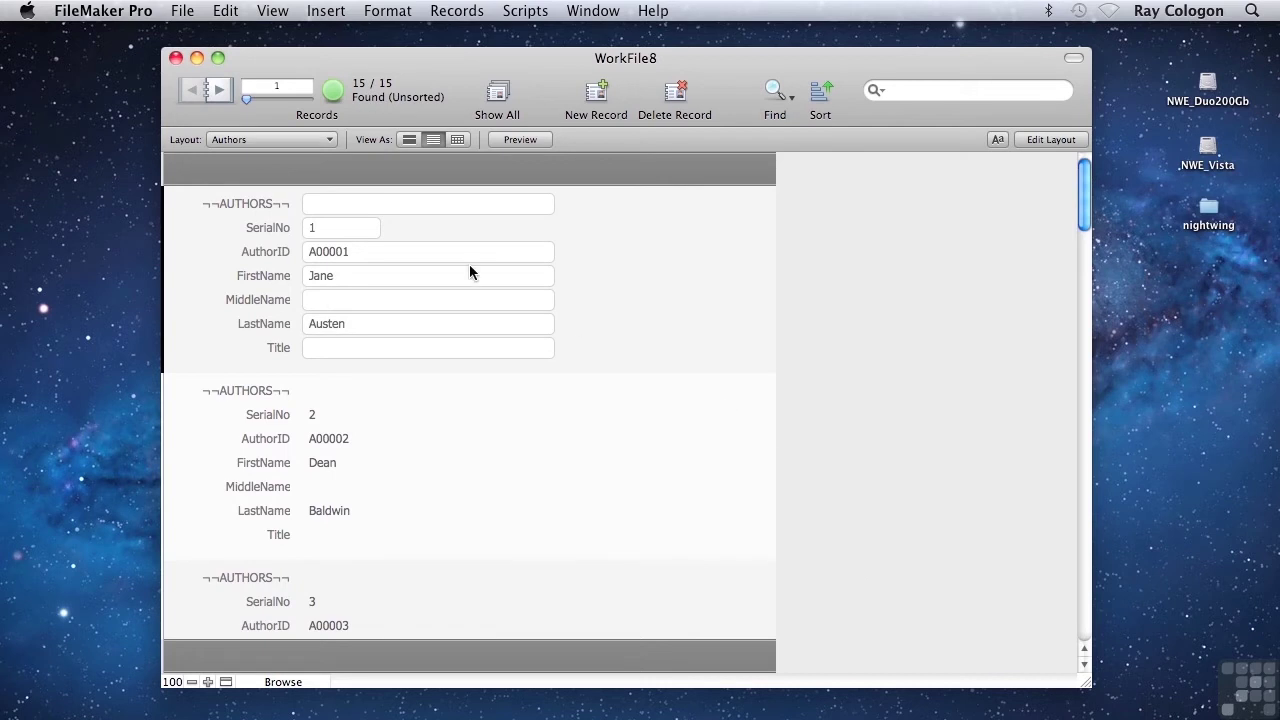
Step: Switch the Authors layout into Layout mode from the View menu
{"action": "left_click", "coordinate": [272, 11]}
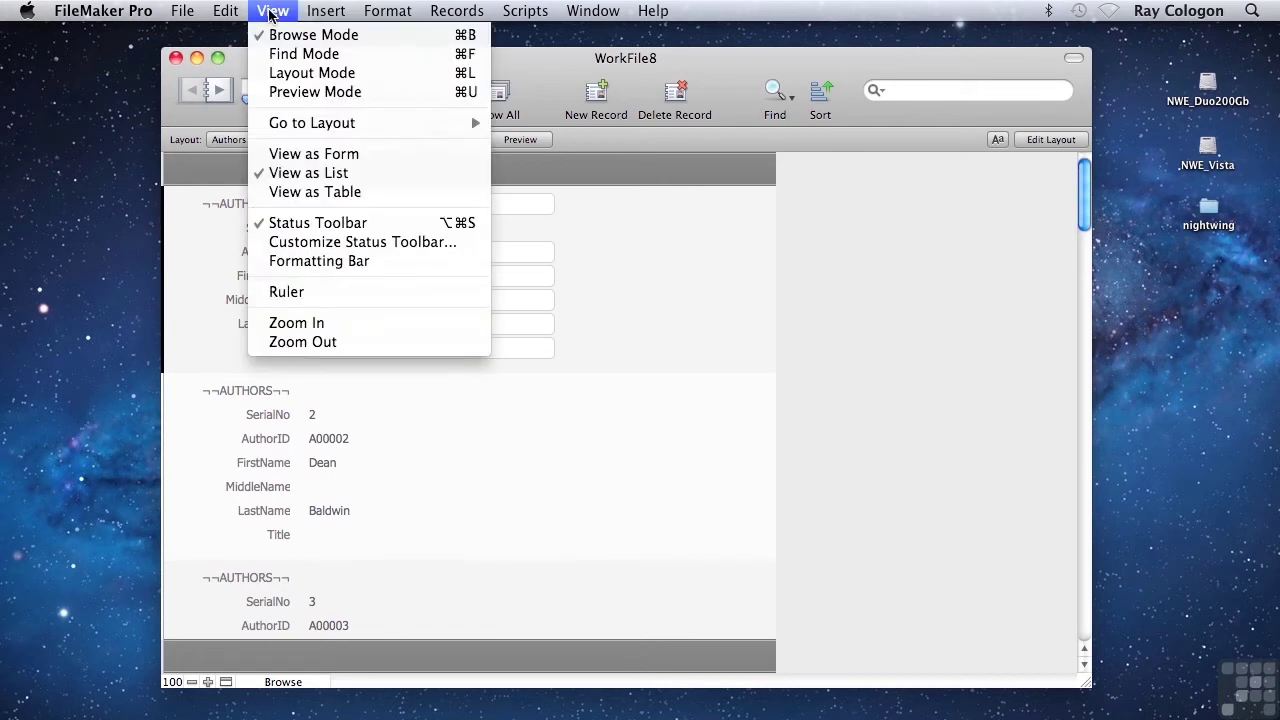
{"action": "left_click", "coordinate": [276, 76]}
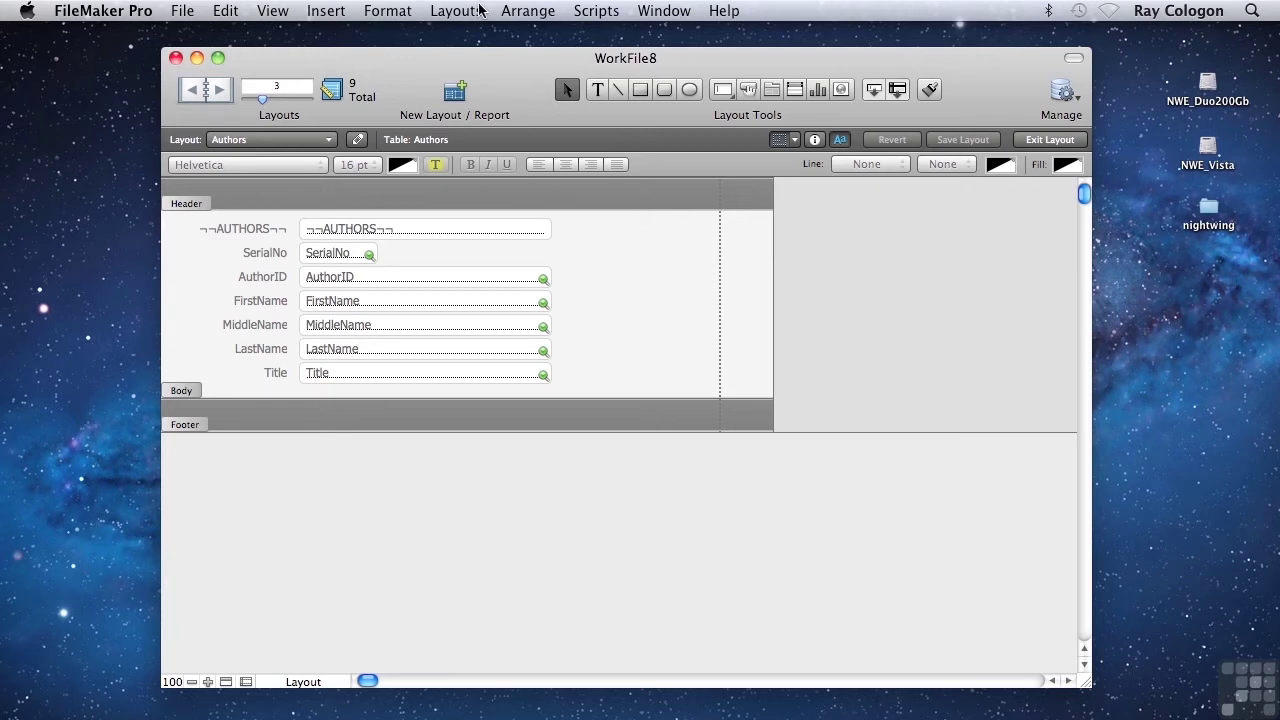
Step: Apply the Glass Purple theme to the Authors layout after previewing Warm Blue
{"action": "left_click", "coordinate": [452, 15]}
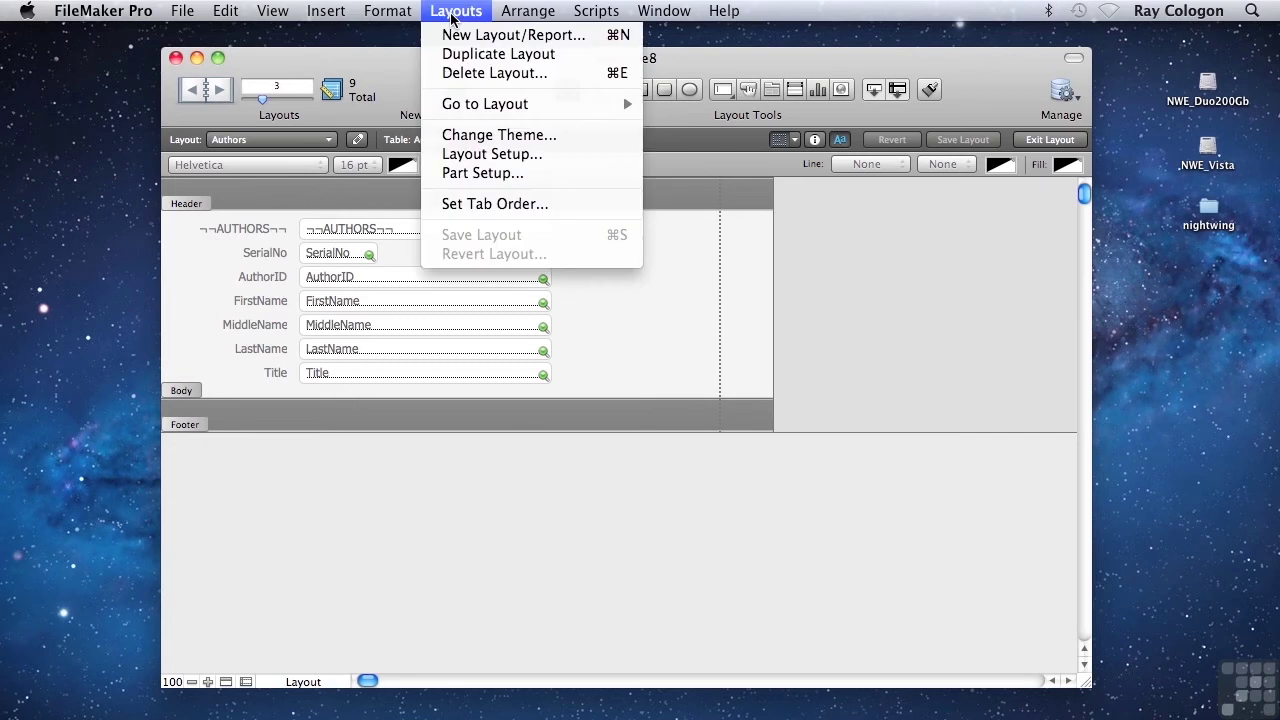
{"action": "left_click", "coordinate": [480, 137]}
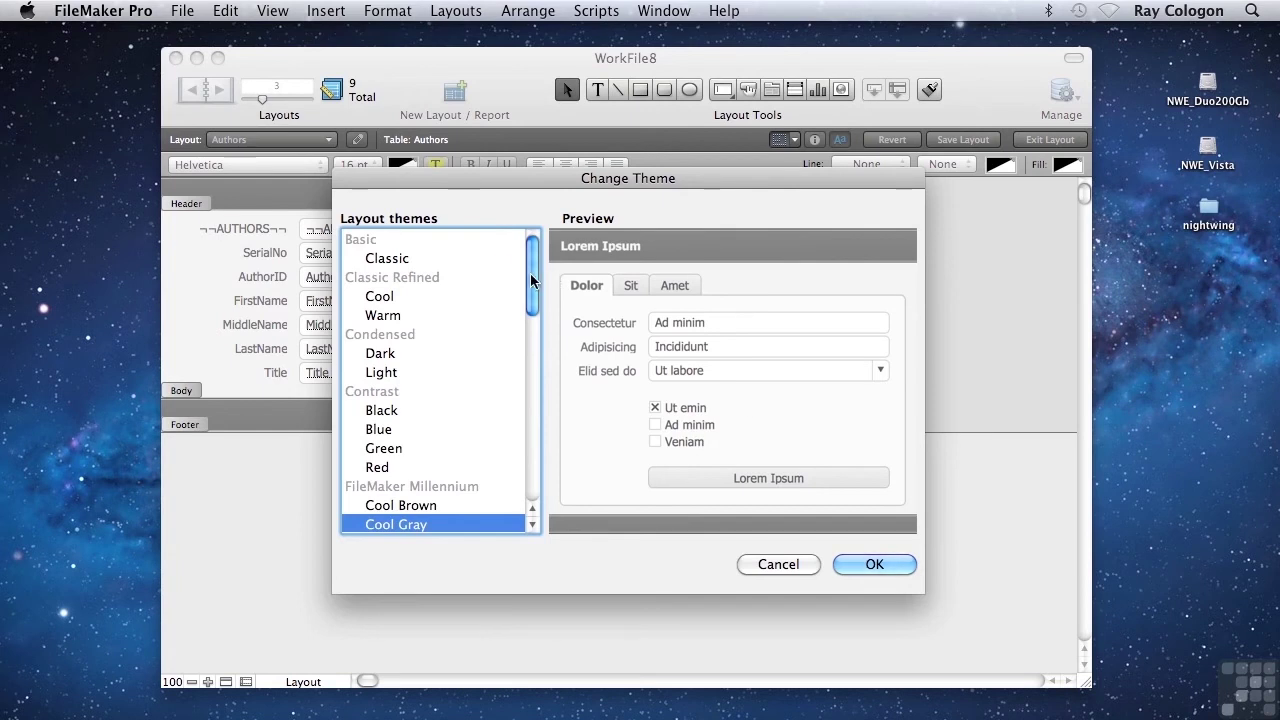
{"action": "scroll", "coordinate": [529, 293], "scroll_direction": "down", "scroll_amount": 1}
{"action": "scroll", "coordinate": [529, 293], "scroll_direction": "down", "scroll_amount": 5}
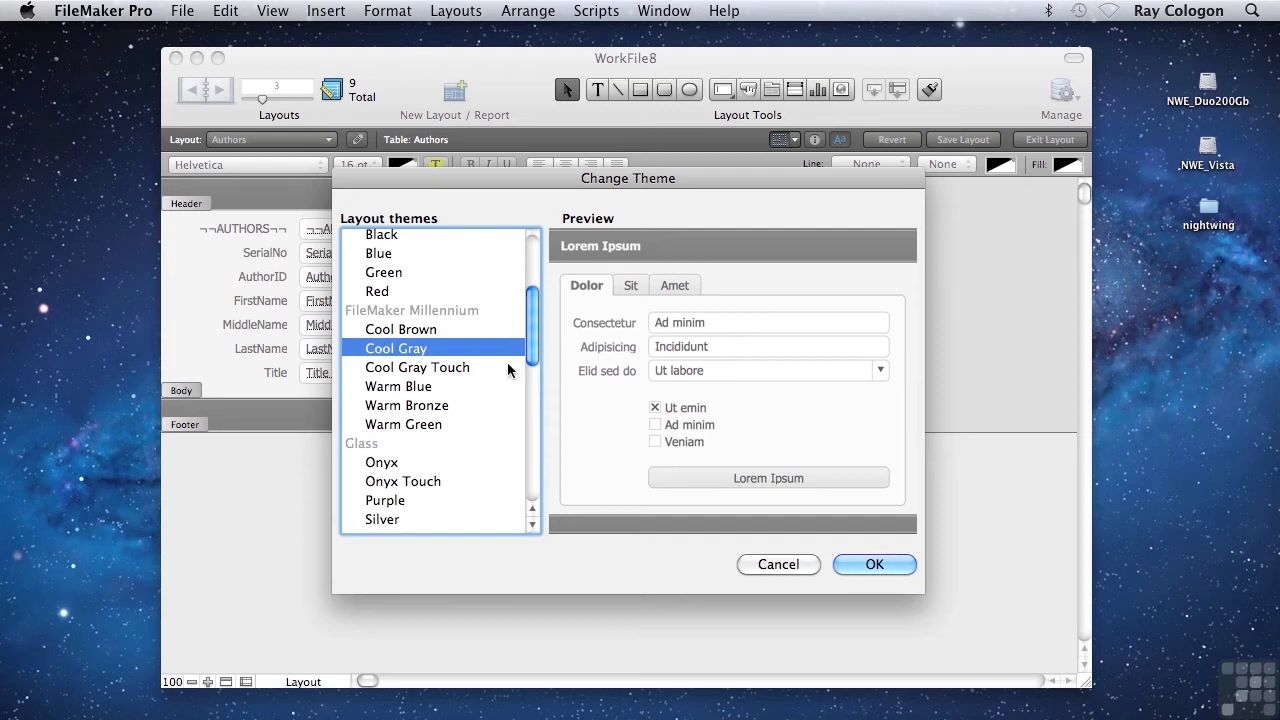
{"action": "left_click", "coordinate": [418, 393]}
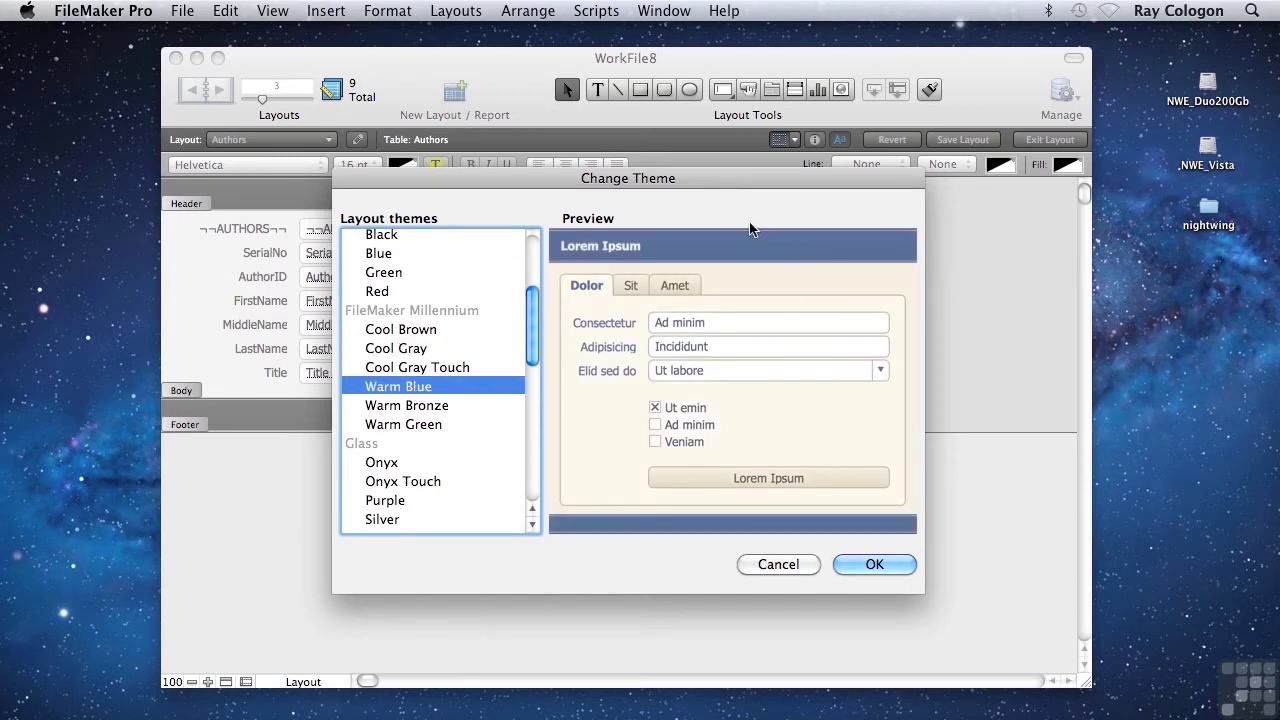
{"action": "left_click", "coordinate": [390, 502]}
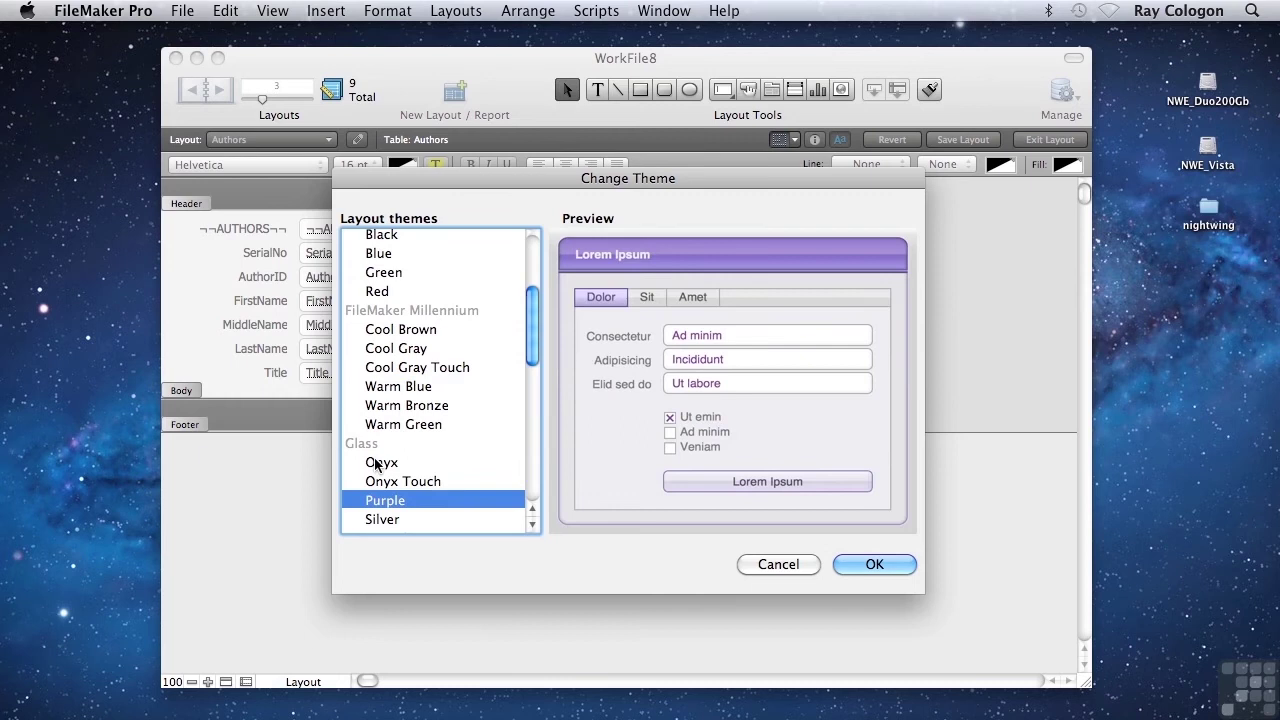
{"action": "left_click", "coordinate": [876, 565]}
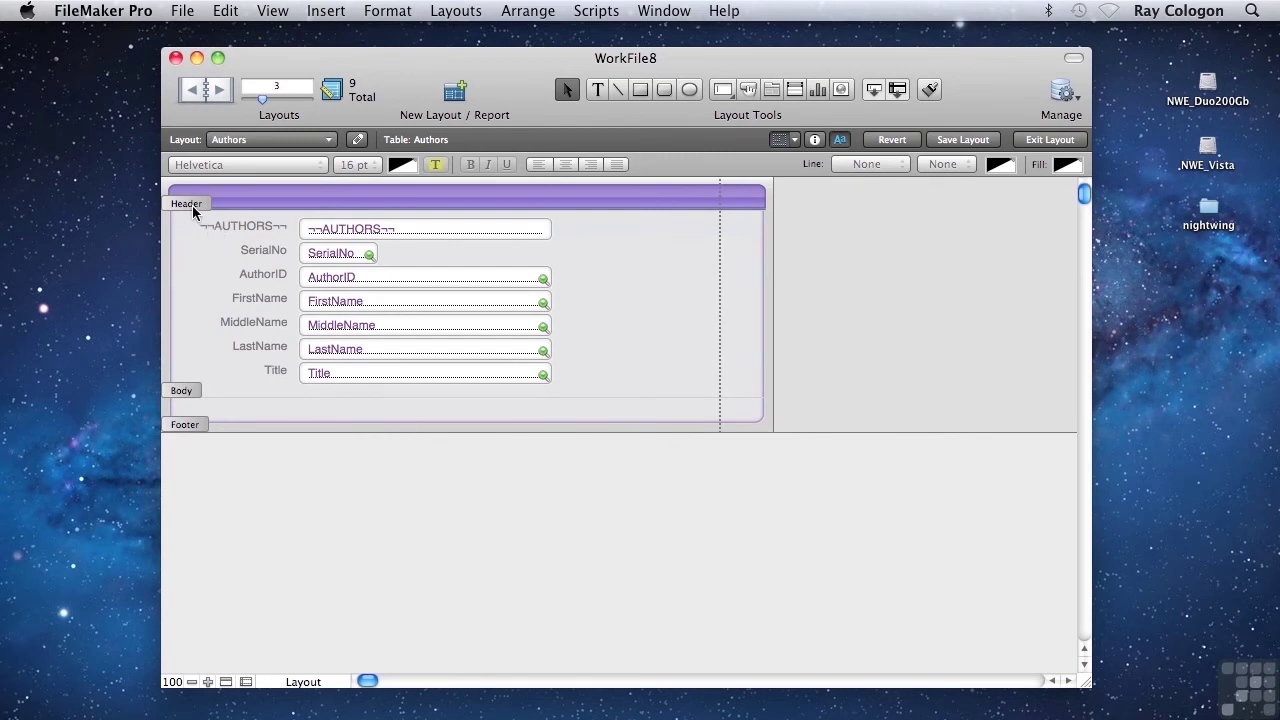
Step: Enlarge the header and body parts and widen the layout area to the right
{"action": "left_click_drag", "start_coordinate": [192, 205], "coordinate": [191, 257]}
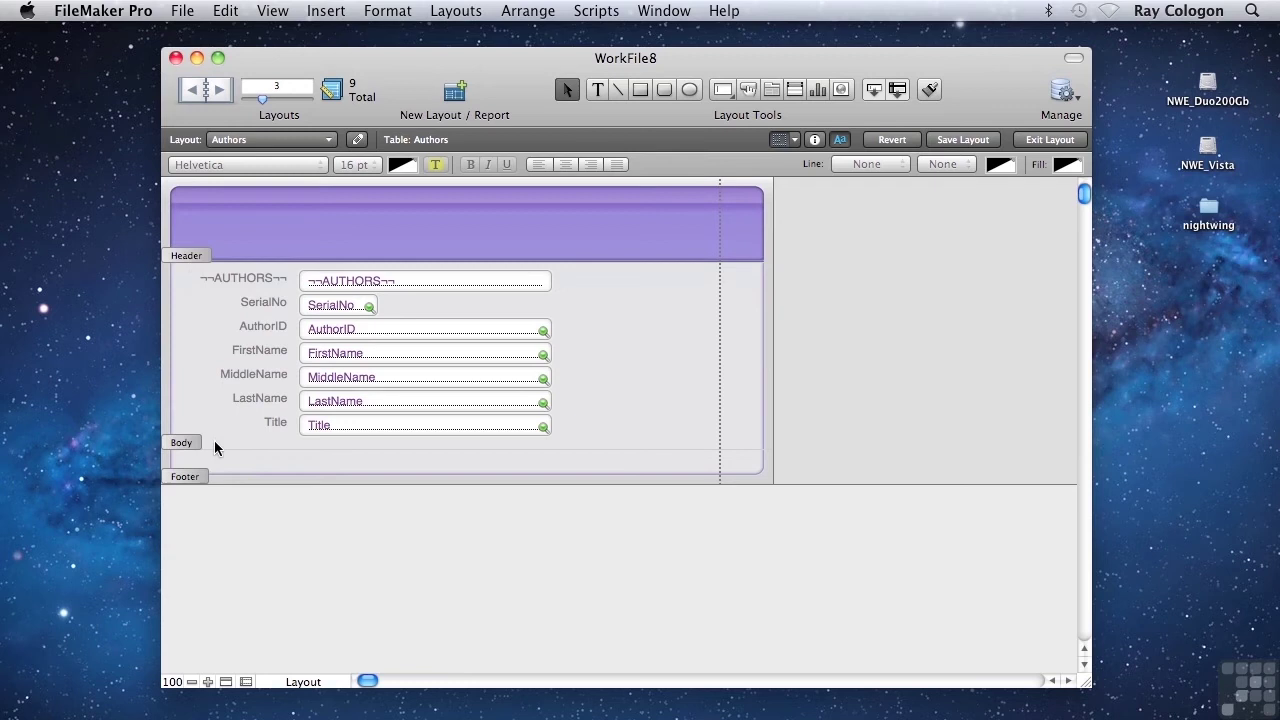
{"action": "left_click_drag", "start_coordinate": [192, 442], "coordinate": [194, 628]}
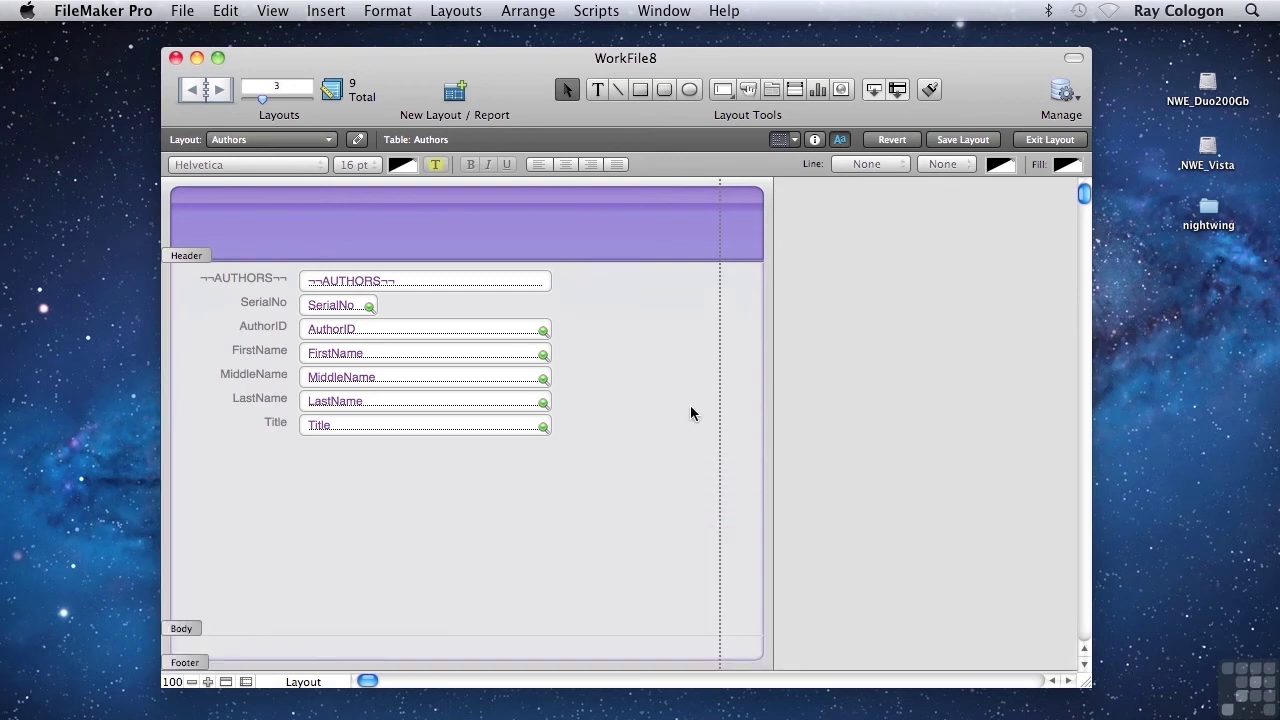
{"action": "left_click_drag", "start_coordinate": [774, 397], "coordinate": [1070, 386]}
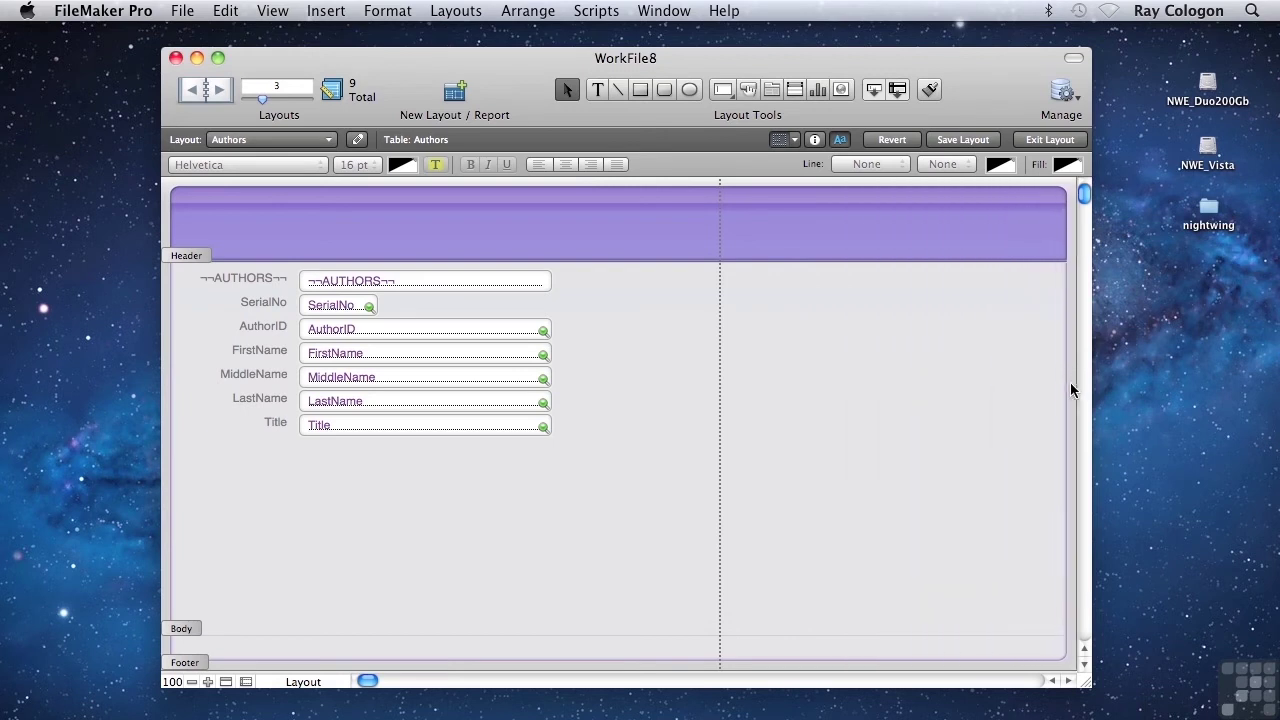
{"action": "left_click", "coordinate": [180, 630]}
{"action": "left_click_drag", "start_coordinate": [180, 634], "coordinate": [177, 631]}
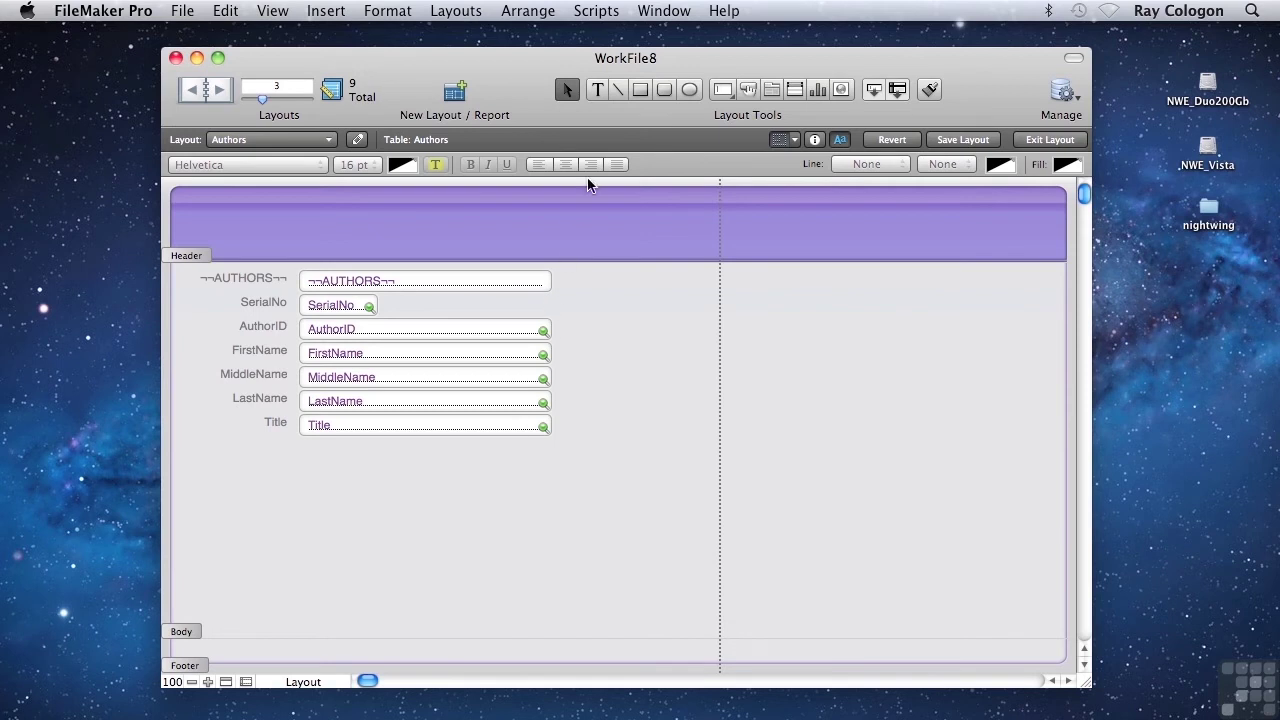
Step: Add a 24 pt 'Authors' title text box centred in the header
{"action": "left_click", "coordinate": [596, 96]}
{"action": "left_click", "coordinate": [574, 217]}
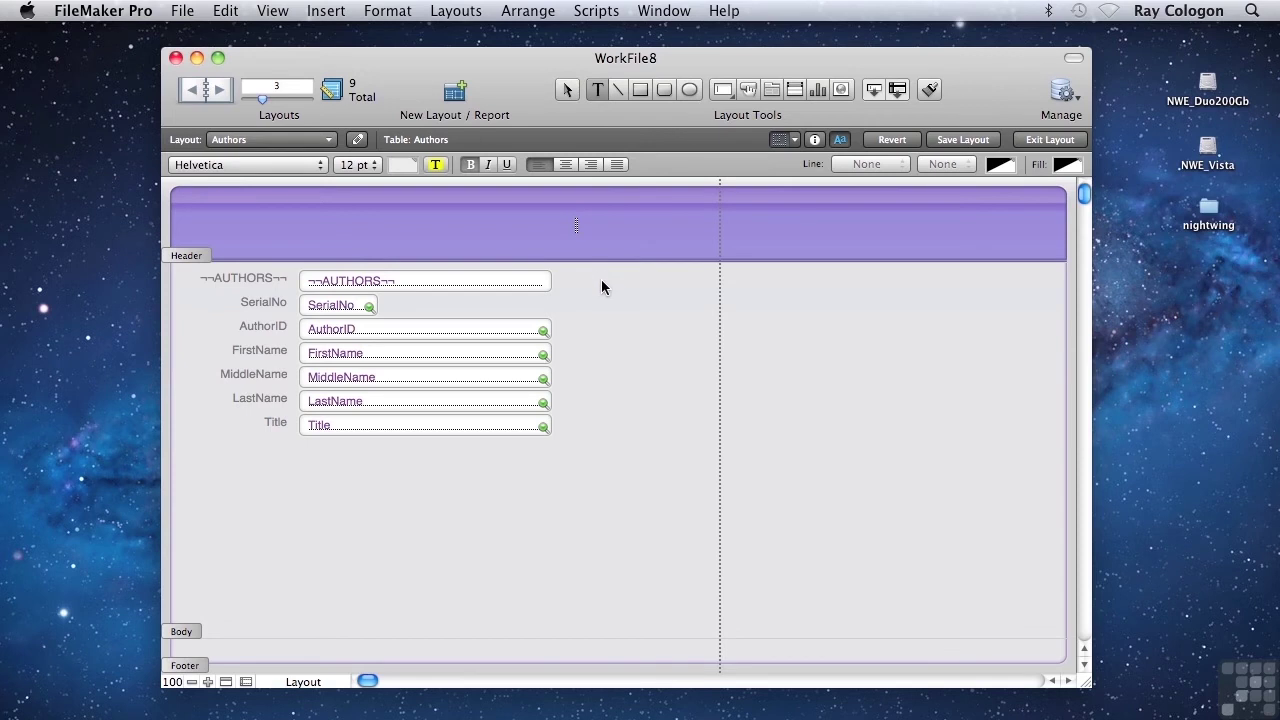
{"action": "type", "text": "Authors"}
{"action": "left_click_drag", "start_coordinate": [625, 228], "coordinate": [570, 228]}
{"action": "left_click", "coordinate": [365, 166]}
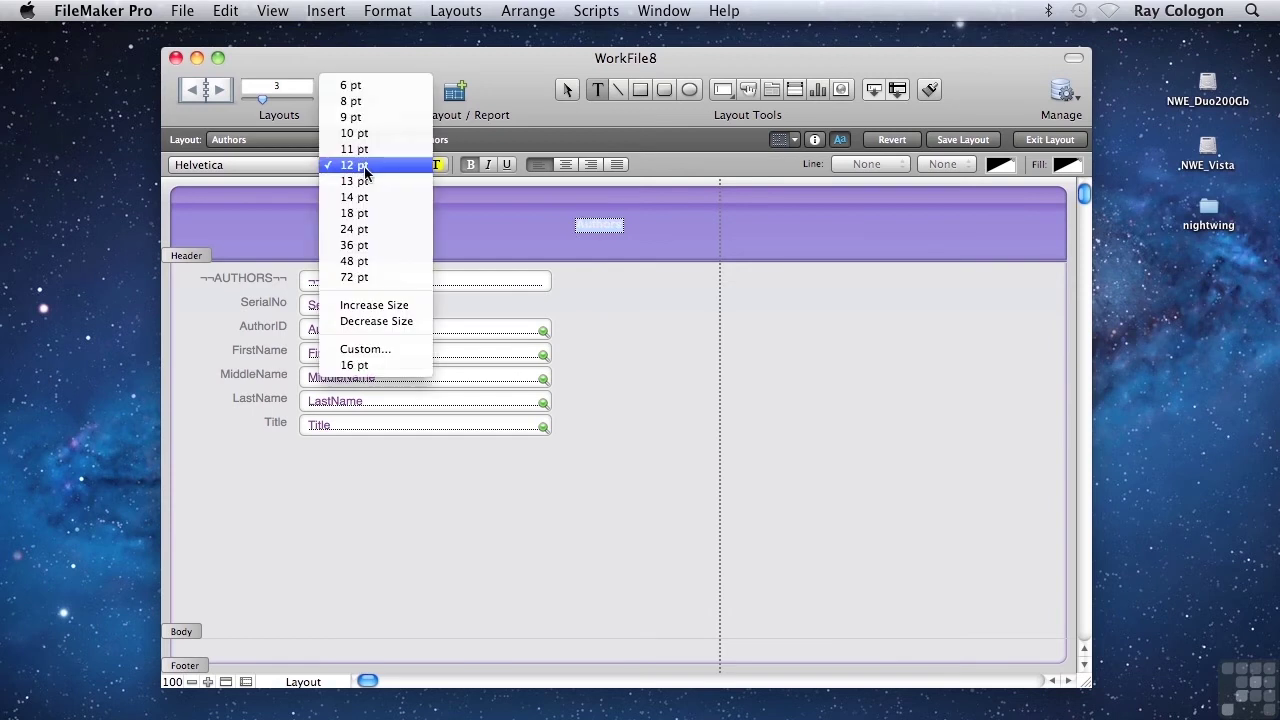
{"action": "left_click", "coordinate": [367, 229]}
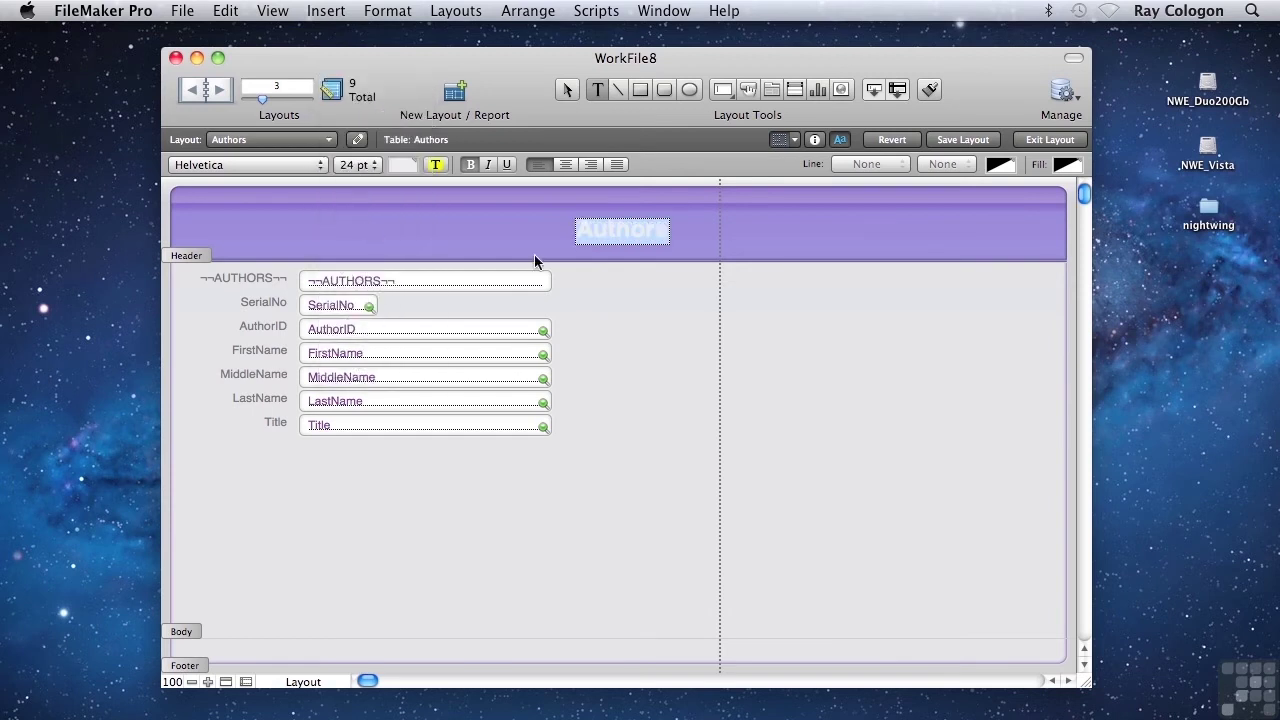
{"action": "left_click", "coordinate": [567, 90]}
{"action": "left_click_drag", "start_coordinate": [569, 230], "coordinate": [509, 228]}
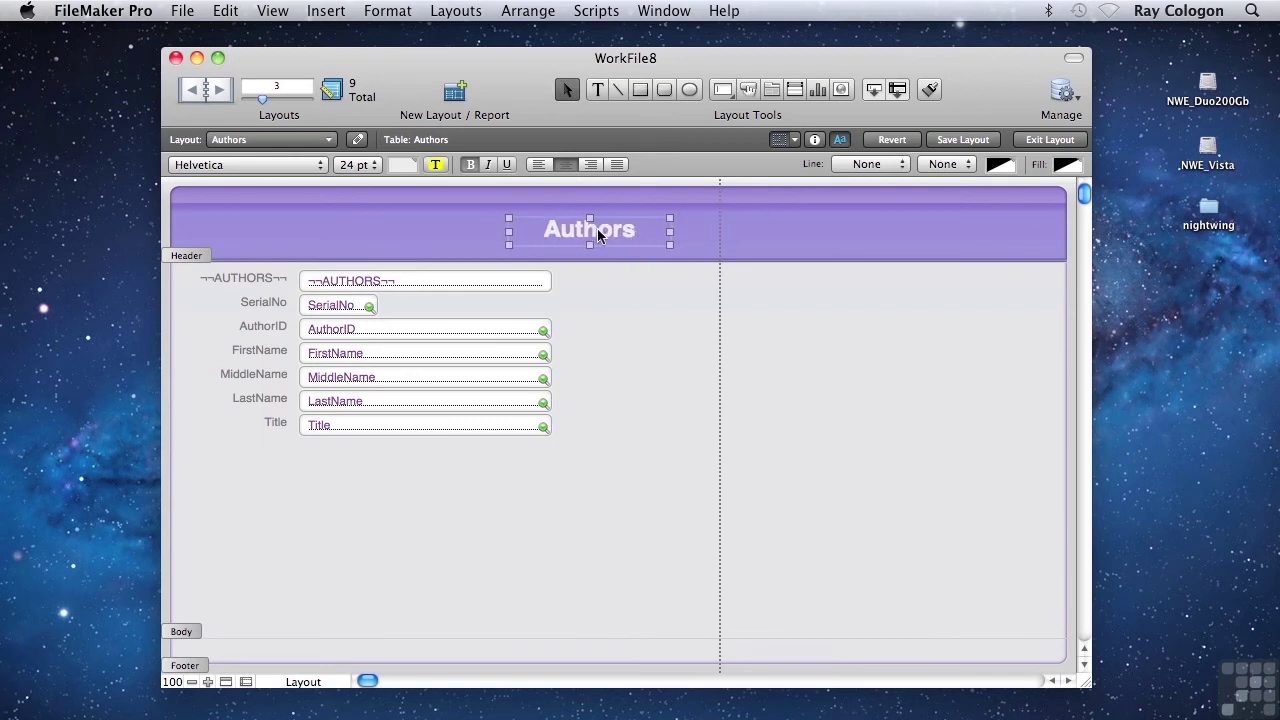
{"action": "left_click_drag", "start_coordinate": [596, 227], "coordinate": [619, 221]}
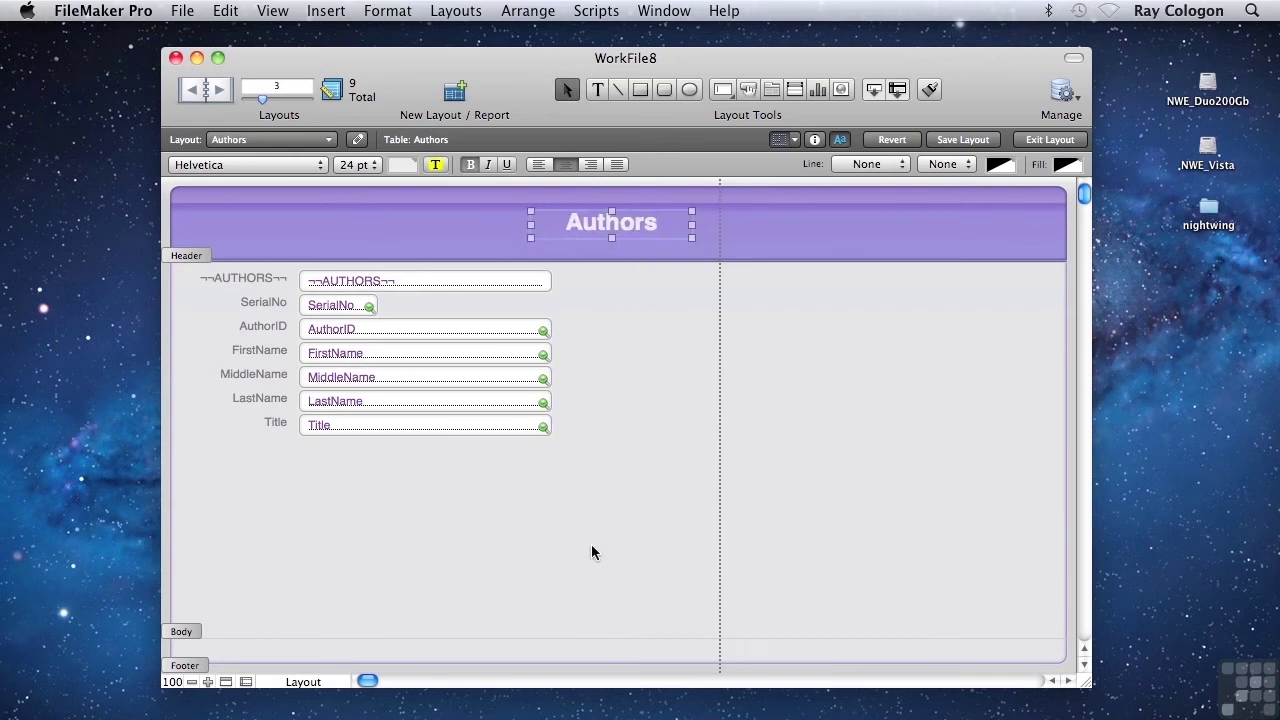
Step: Shift the field block right and down, then delete the ¬¬AUTHORS¬¬ field and label
{"action": "left_click_drag", "start_coordinate": [688, 548], "coordinate": [180, 272]}
{"action": "left_click_drag", "start_coordinate": [385, 283], "coordinate": [590, 333]}
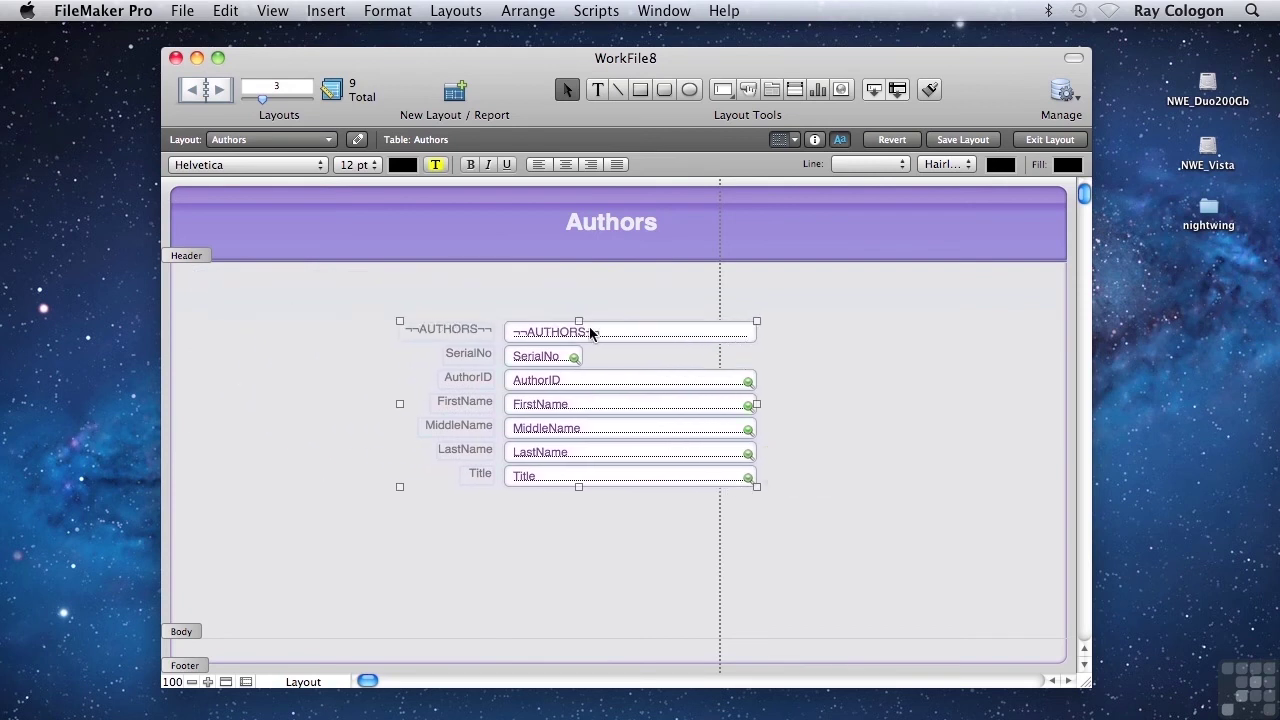
{"action": "left_click", "coordinate": [806, 302]}
{"action": "left_click", "coordinate": [463, 326]}
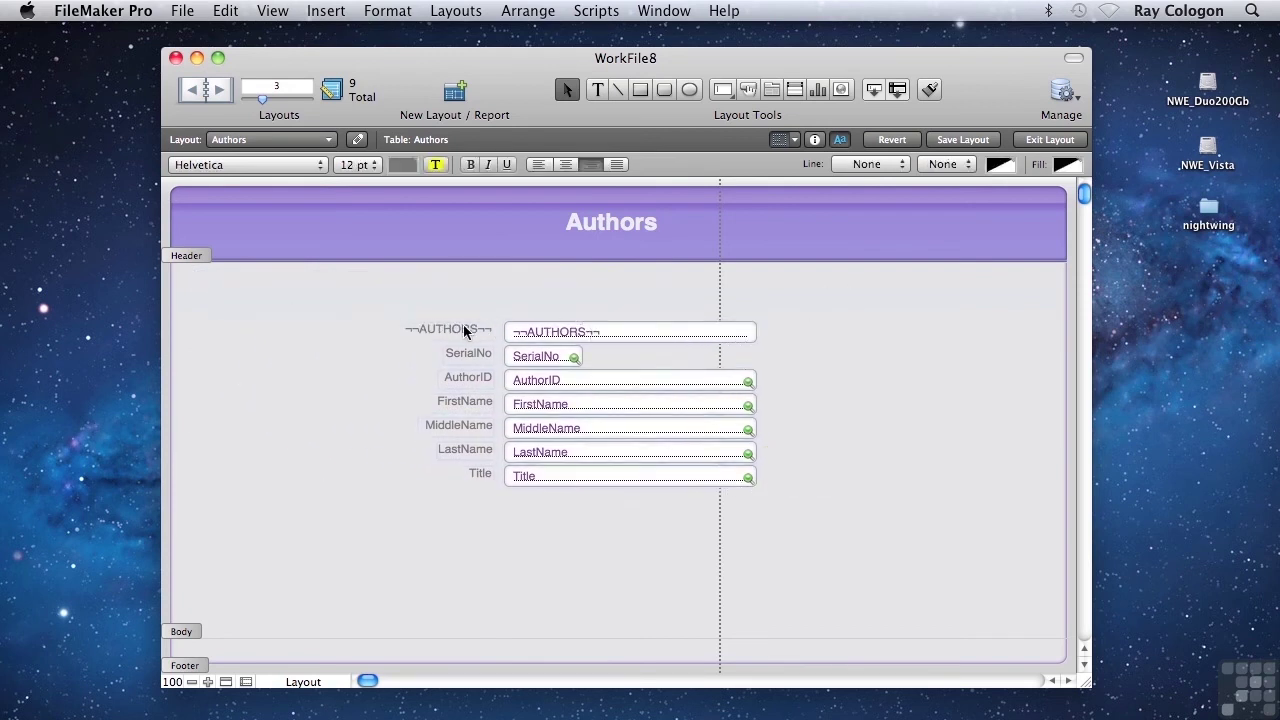
{"action": "left_click", "coordinate": [540, 327], "text": "shift"}
{"action": "key", "text": "Delete"}
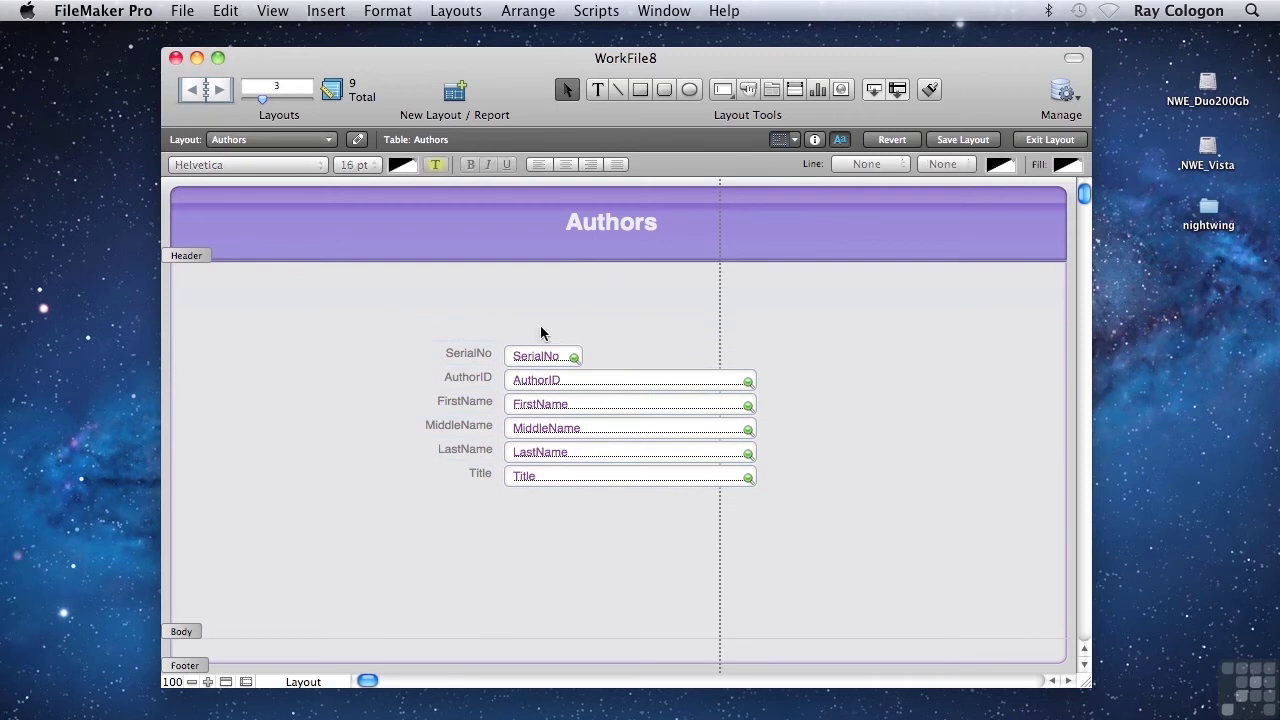
Step: Nudge the six field labels slightly right toward their fields
{"action": "left_click_drag", "start_coordinate": [446, 531], "coordinate": [347, 324]}
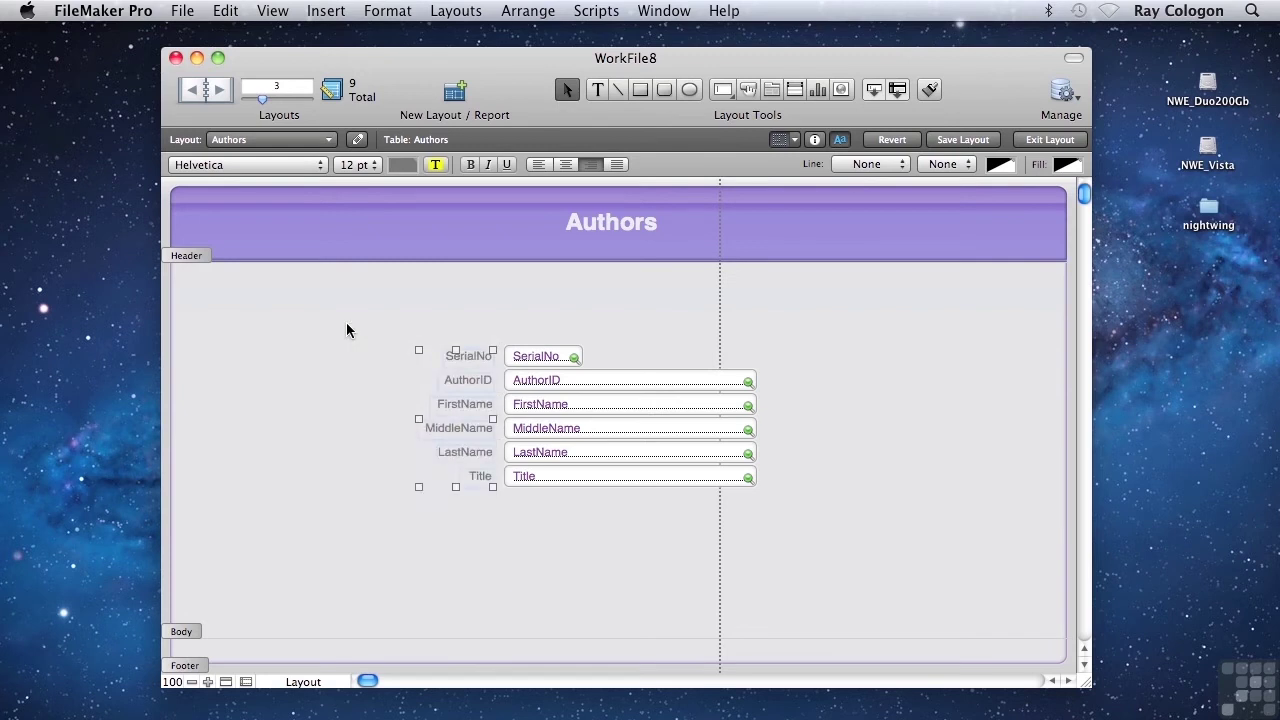
{"action": "key", "text": "Down"}
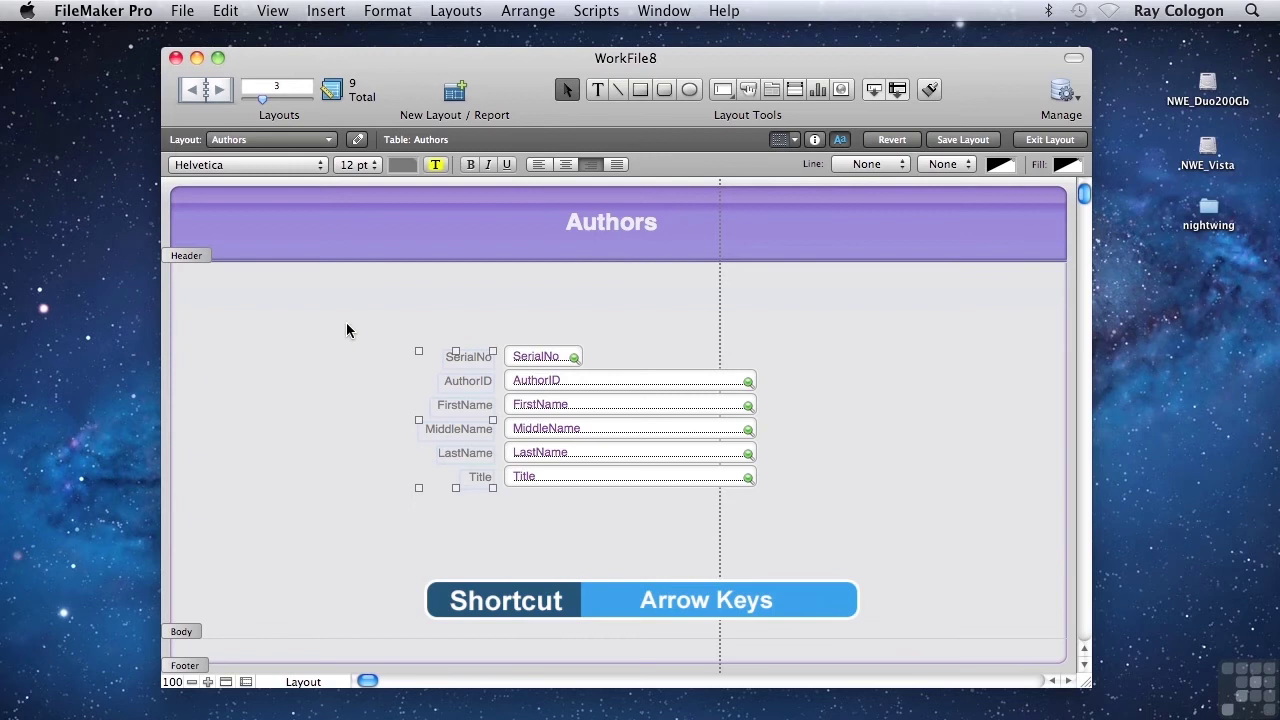
{"action": "key", "text": "Up"}
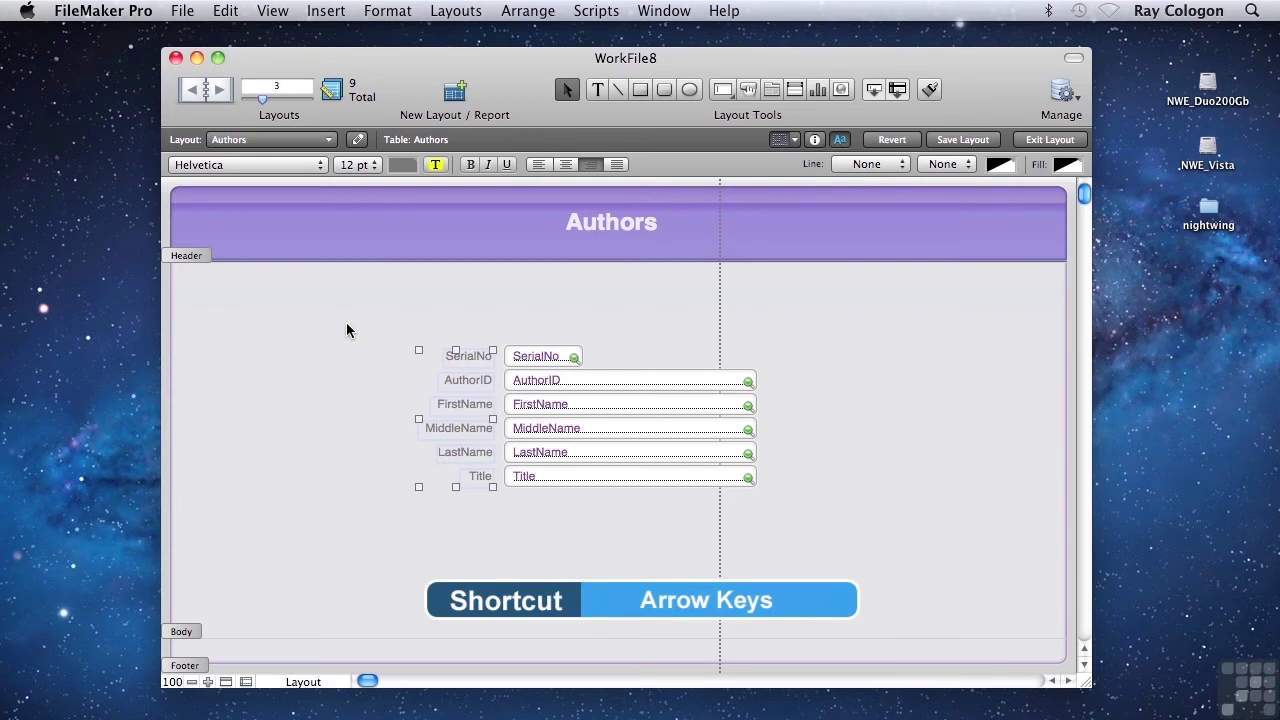
{"action": "key", "text": "Right"}
{"action": "key", "text": "Right"}
{"action": "key", "text": "Right"}
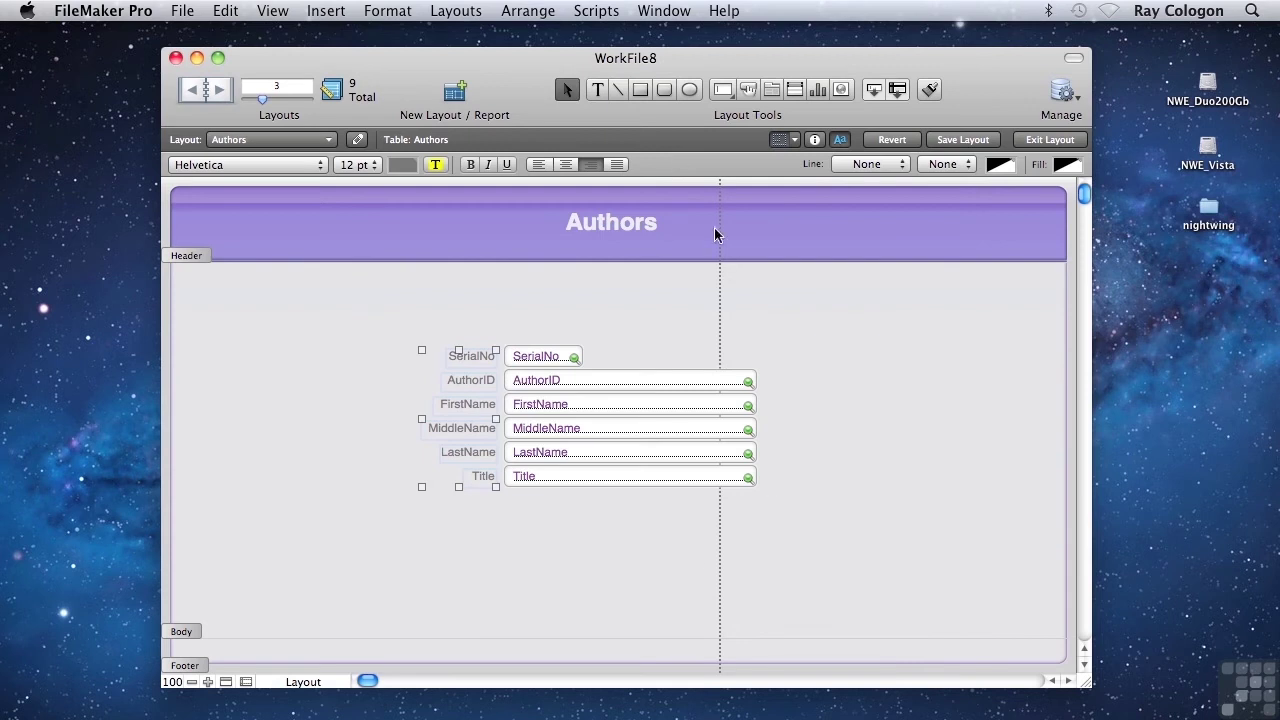
Step: Draw a rounded rectangle around the fields, send it to back, and fill it near-white
{"action": "left_click", "coordinate": [665, 89]}
{"action": "left_click_drag", "start_coordinate": [325, 303], "coordinate": [917, 572]}
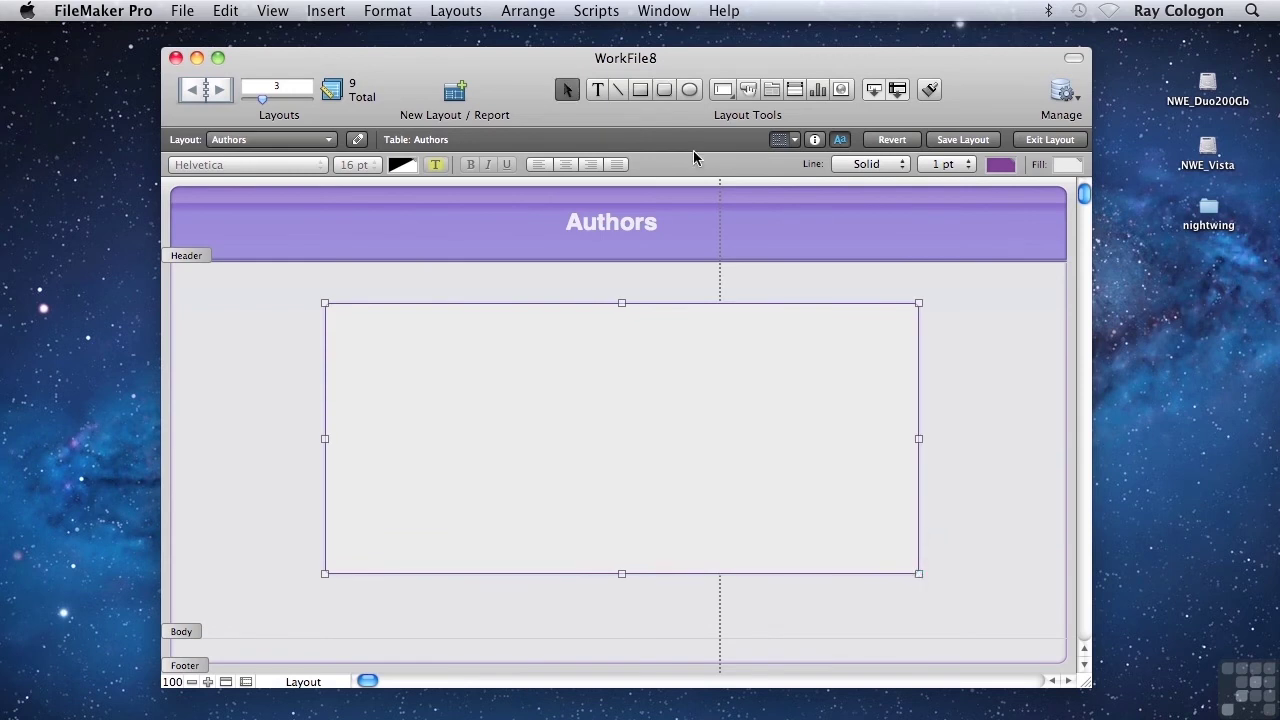
{"action": "left_click", "coordinate": [524, 12]}
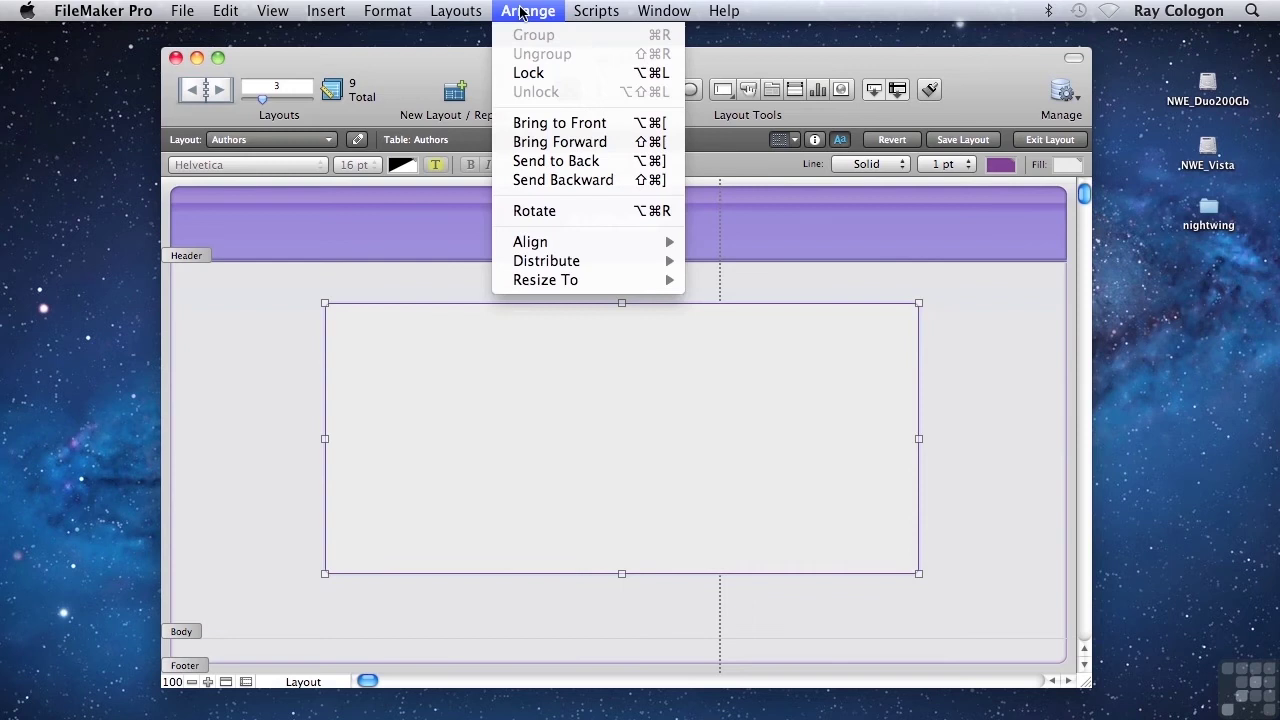
{"action": "left_click", "coordinate": [550, 161]}
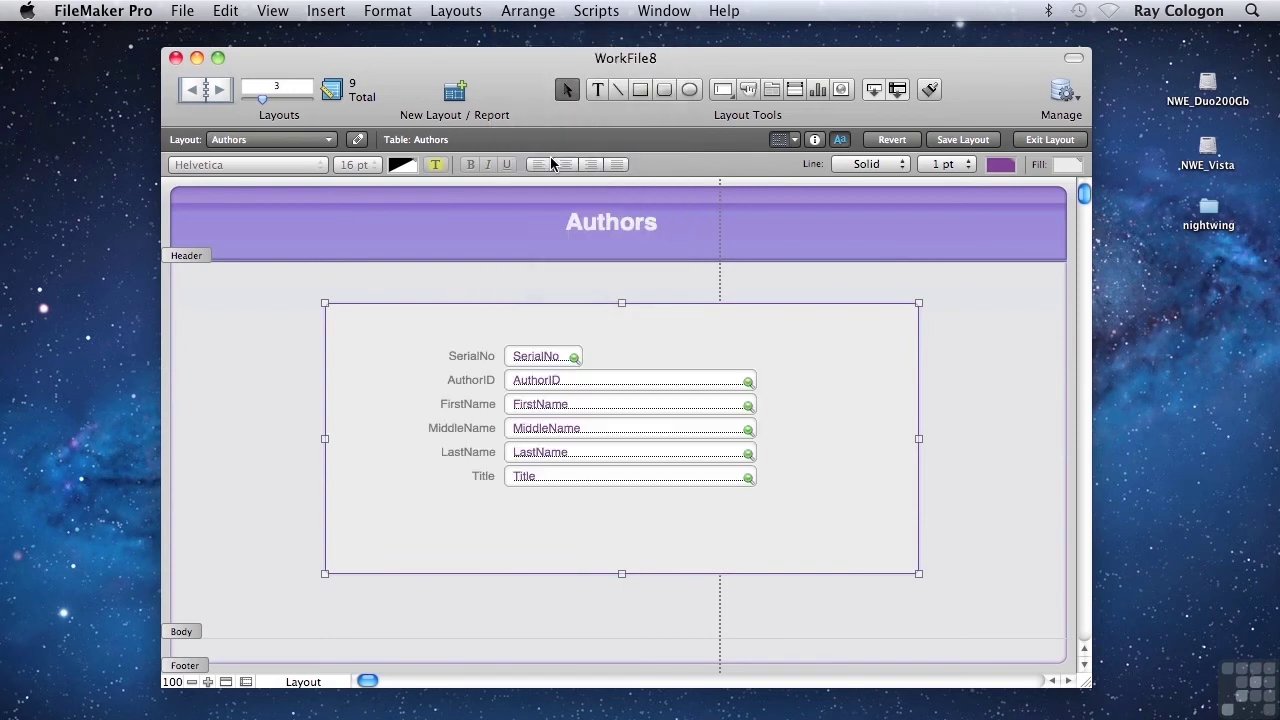
{"action": "left_click", "coordinate": [1066, 165]}
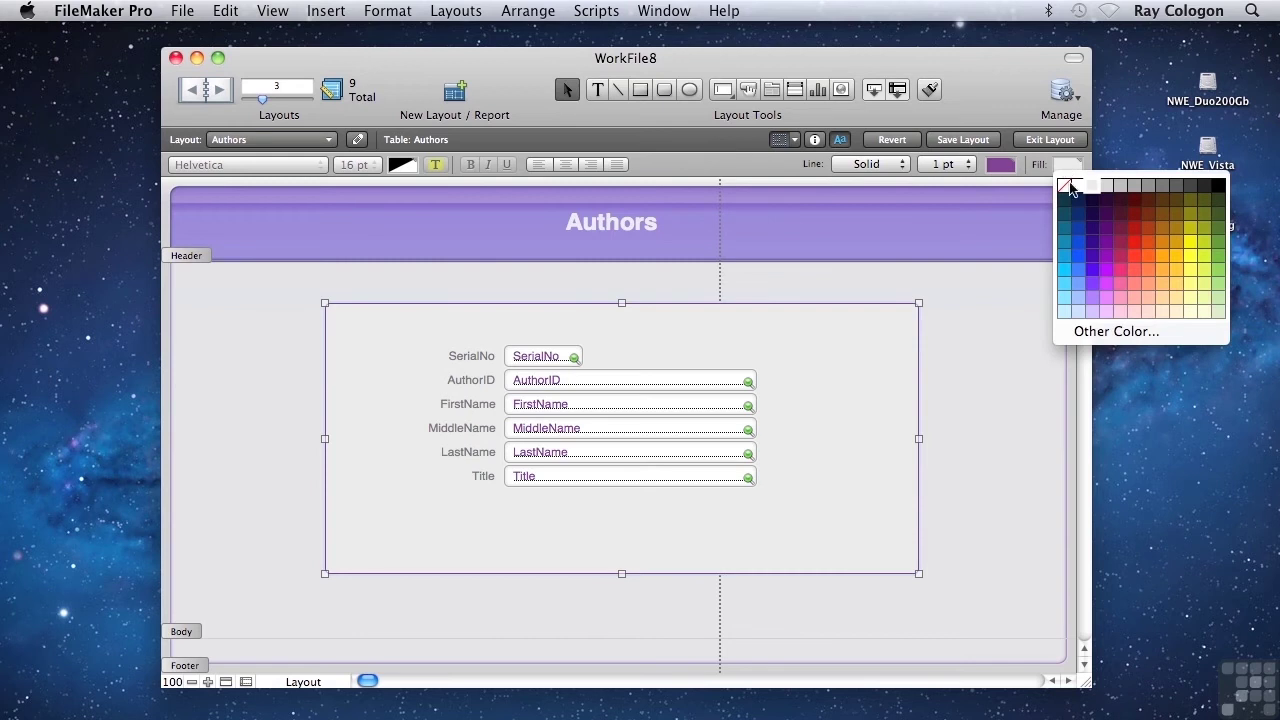
{"action": "left_click", "coordinate": [1116, 332]}
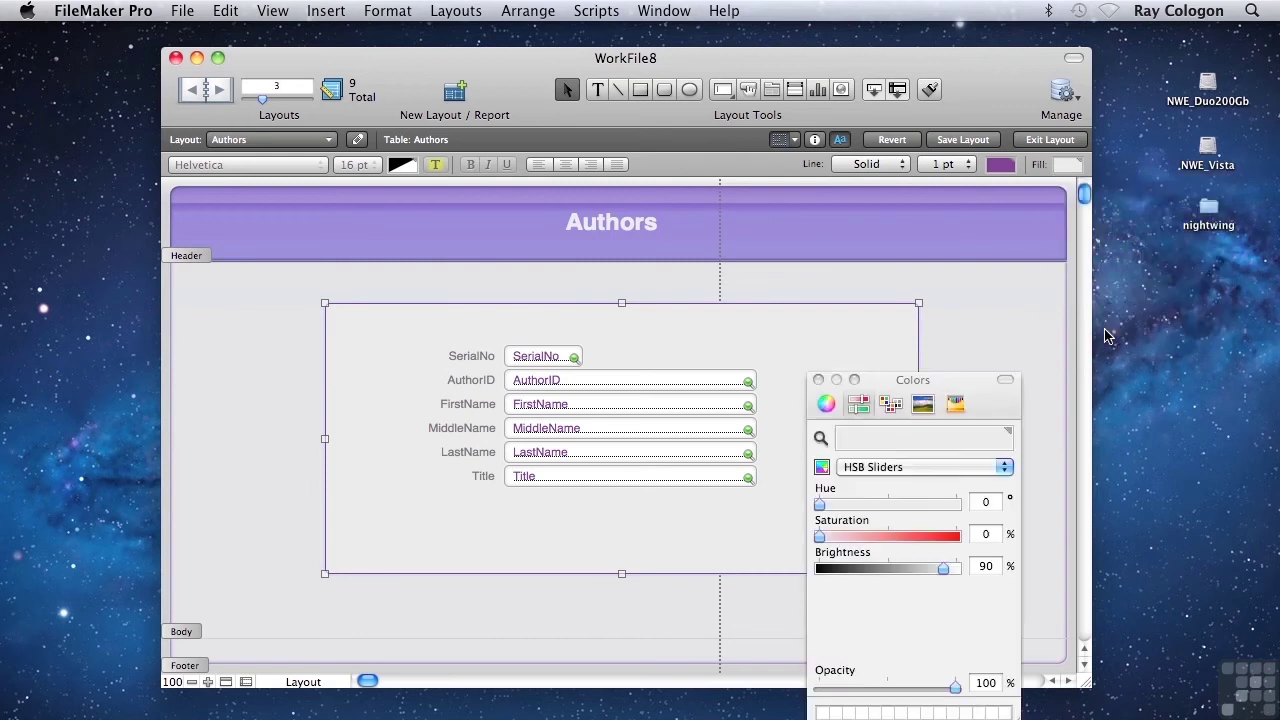
{"action": "left_click_drag", "start_coordinate": [942, 570], "coordinate": [952, 568]}
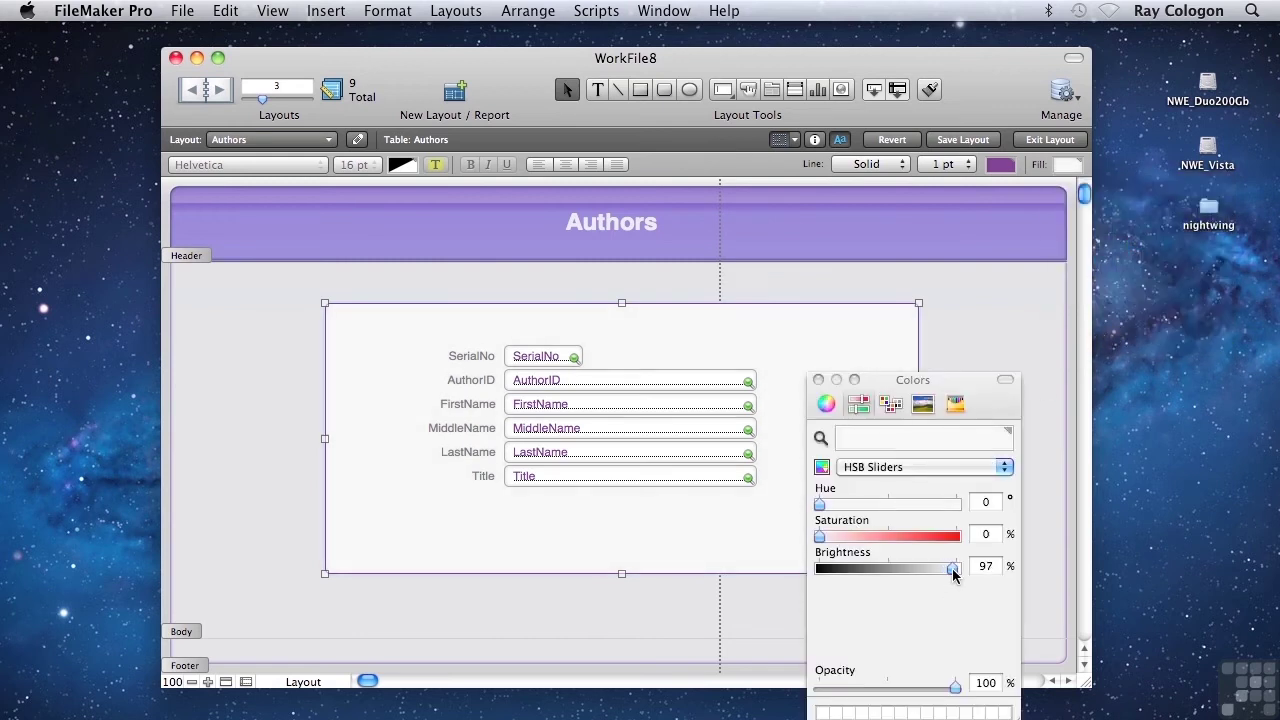
{"action": "left_click", "coordinate": [818, 380]}
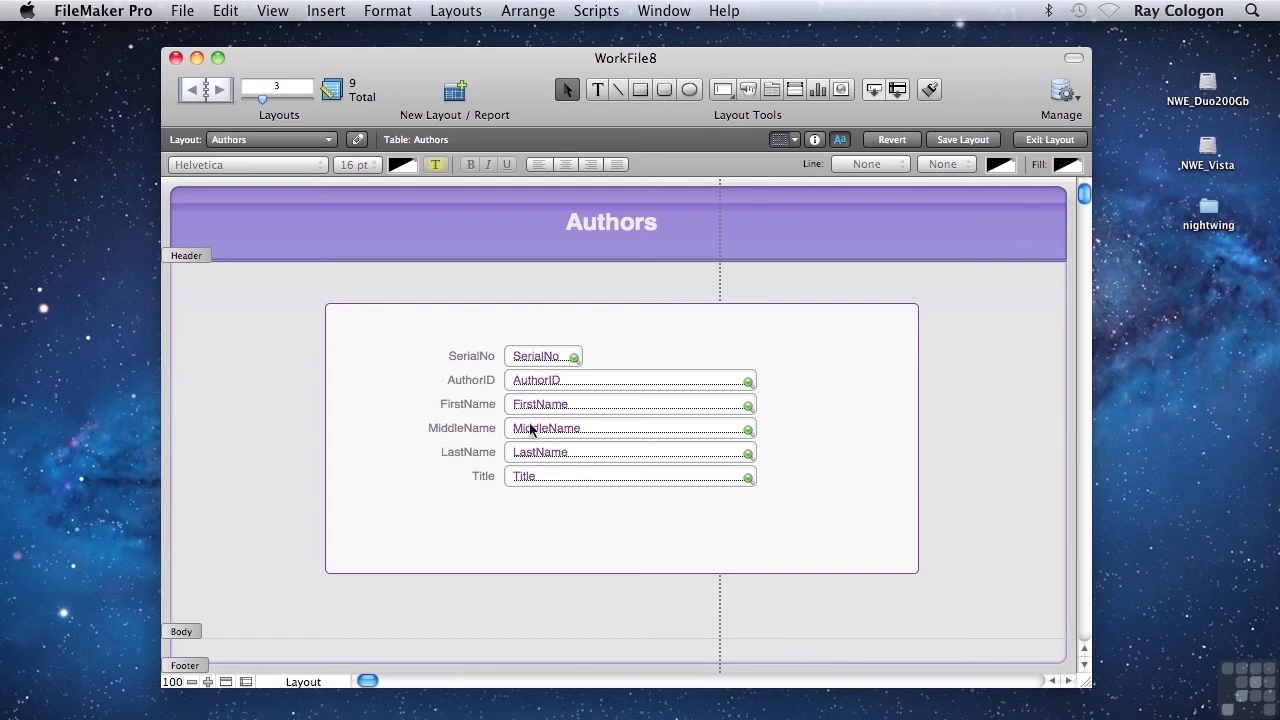
Step: Turn off List View and Table View in Layout Setup, leaving Form View only
{"action": "left_click", "coordinate": [358, 140]}
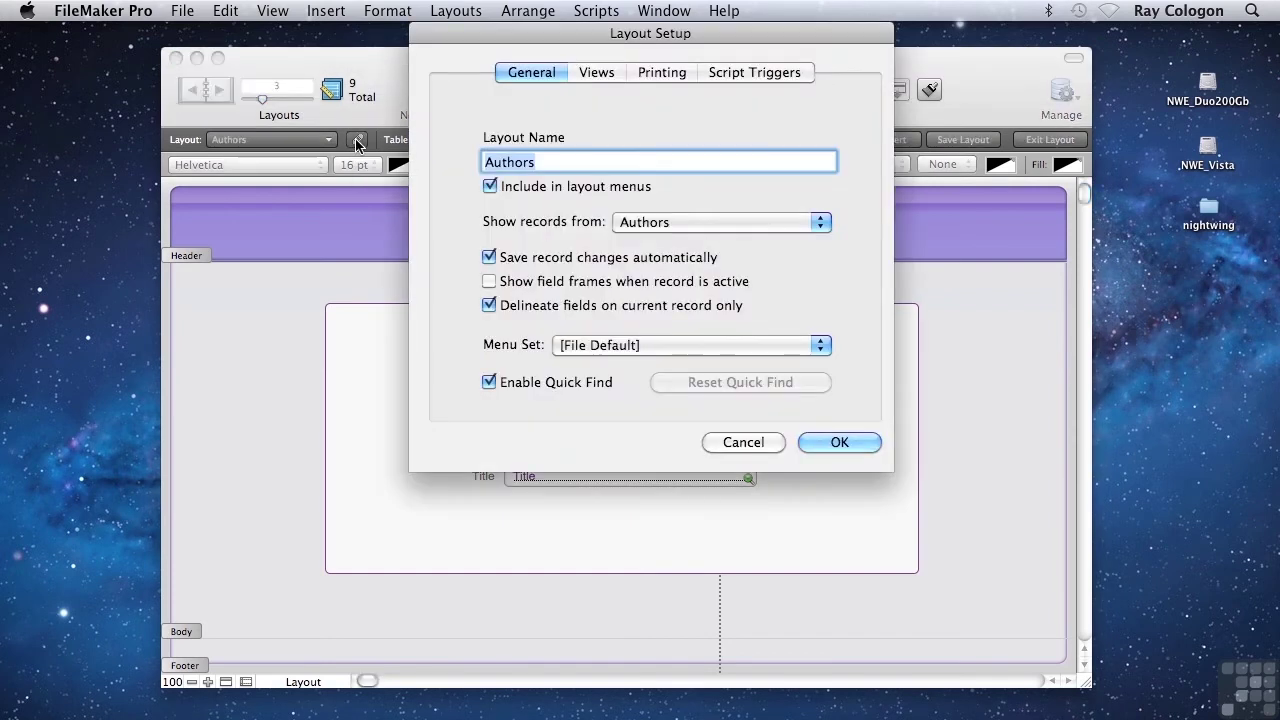
{"action": "left_click_drag", "start_coordinate": [531, 25], "coordinate": [521, 50]}
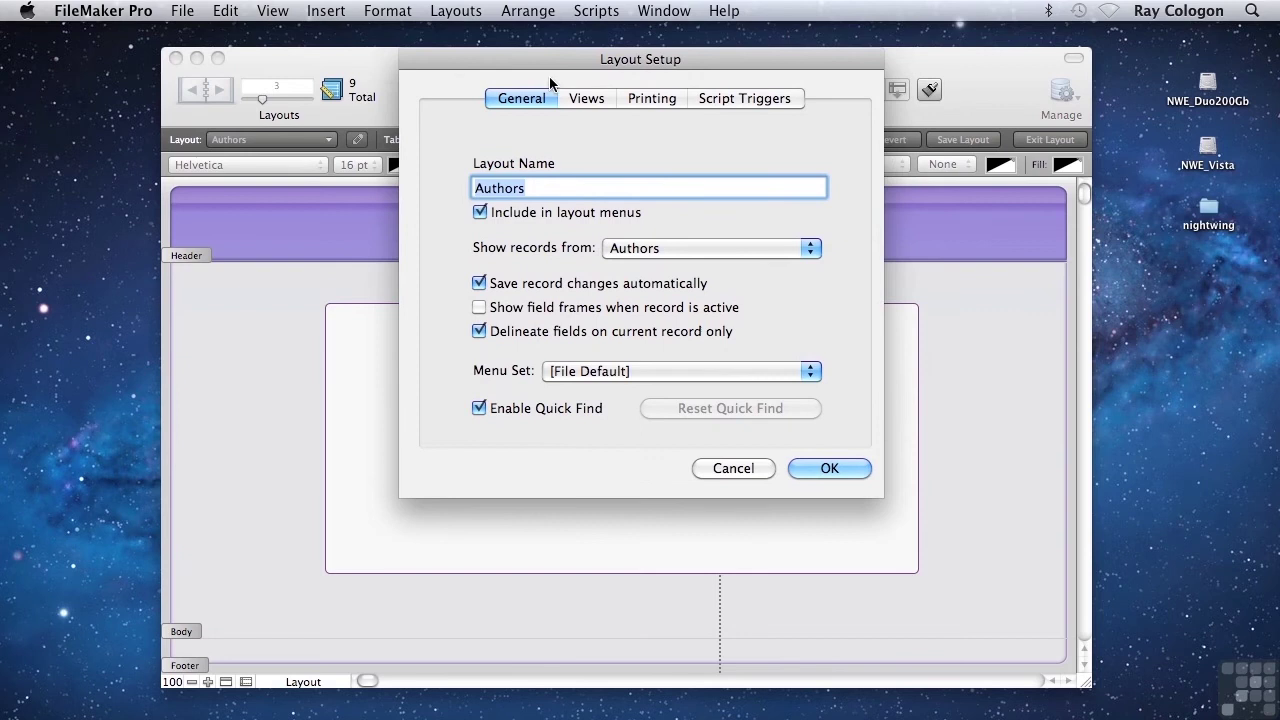
{"action": "left_click", "coordinate": [585, 97]}
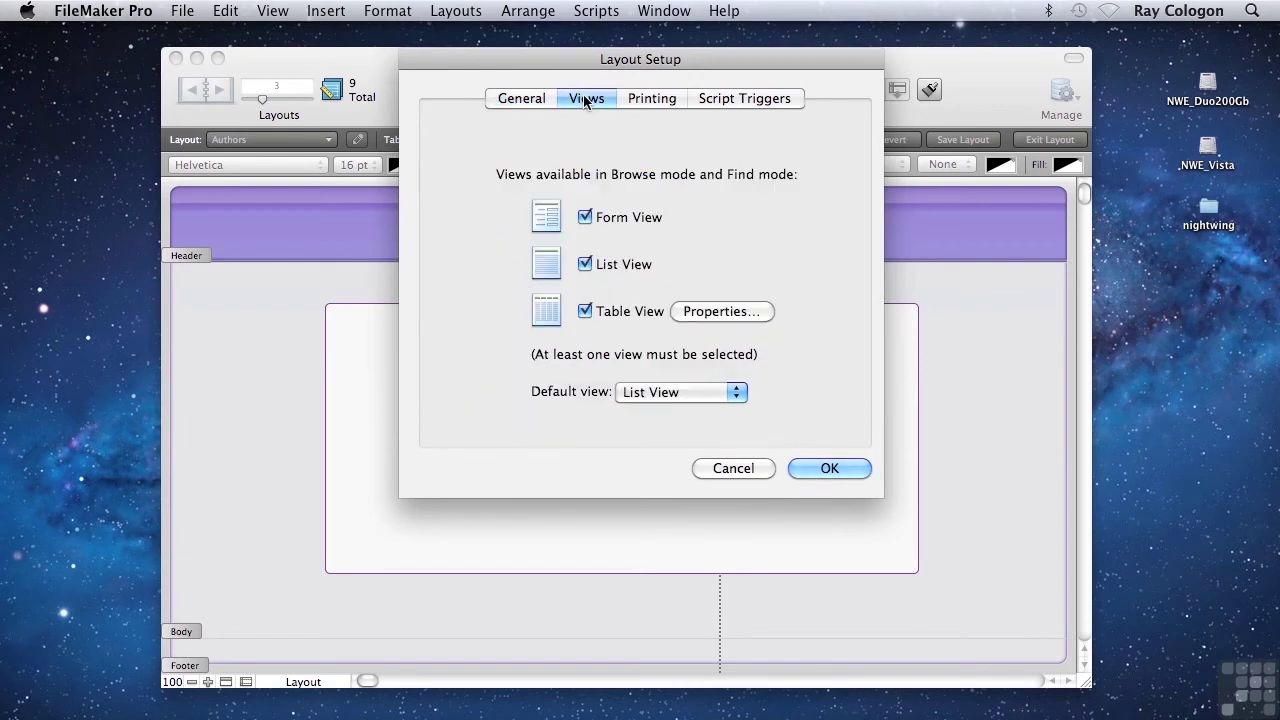
{"action": "left_click", "coordinate": [585, 266]}
{"action": "left_click", "coordinate": [585, 311]}
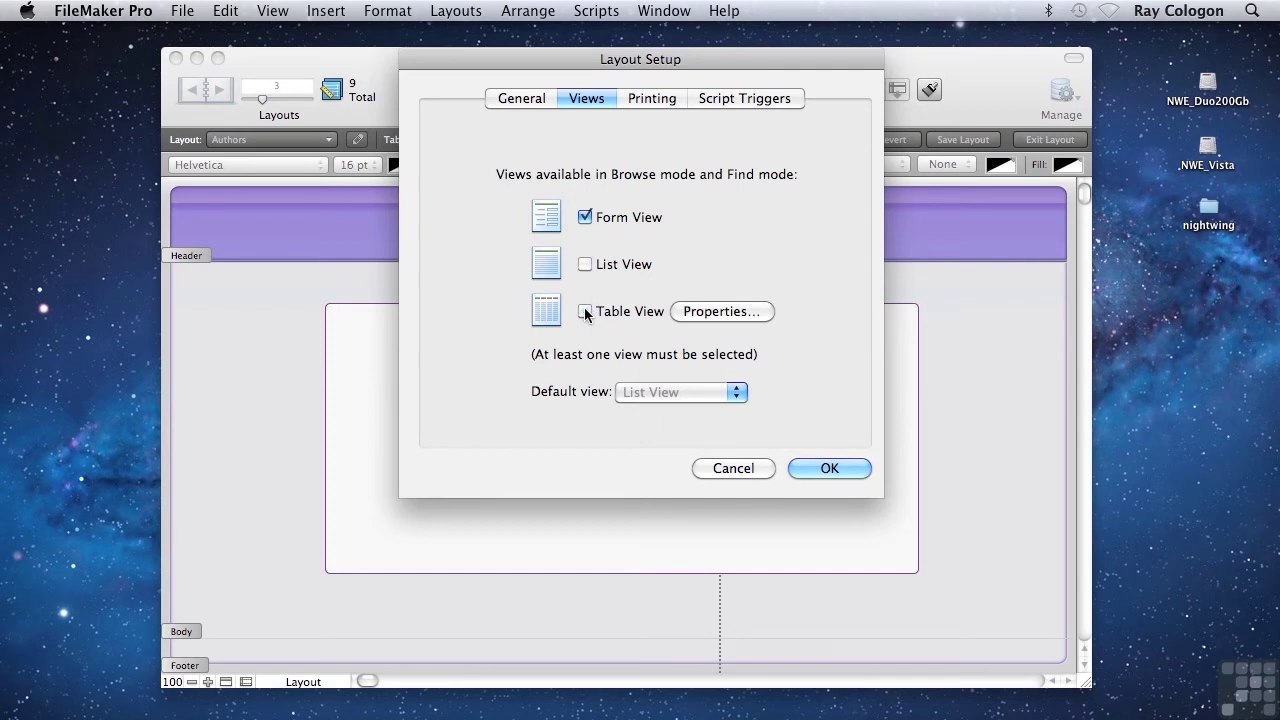
{"action": "left_click", "coordinate": [830, 468]}
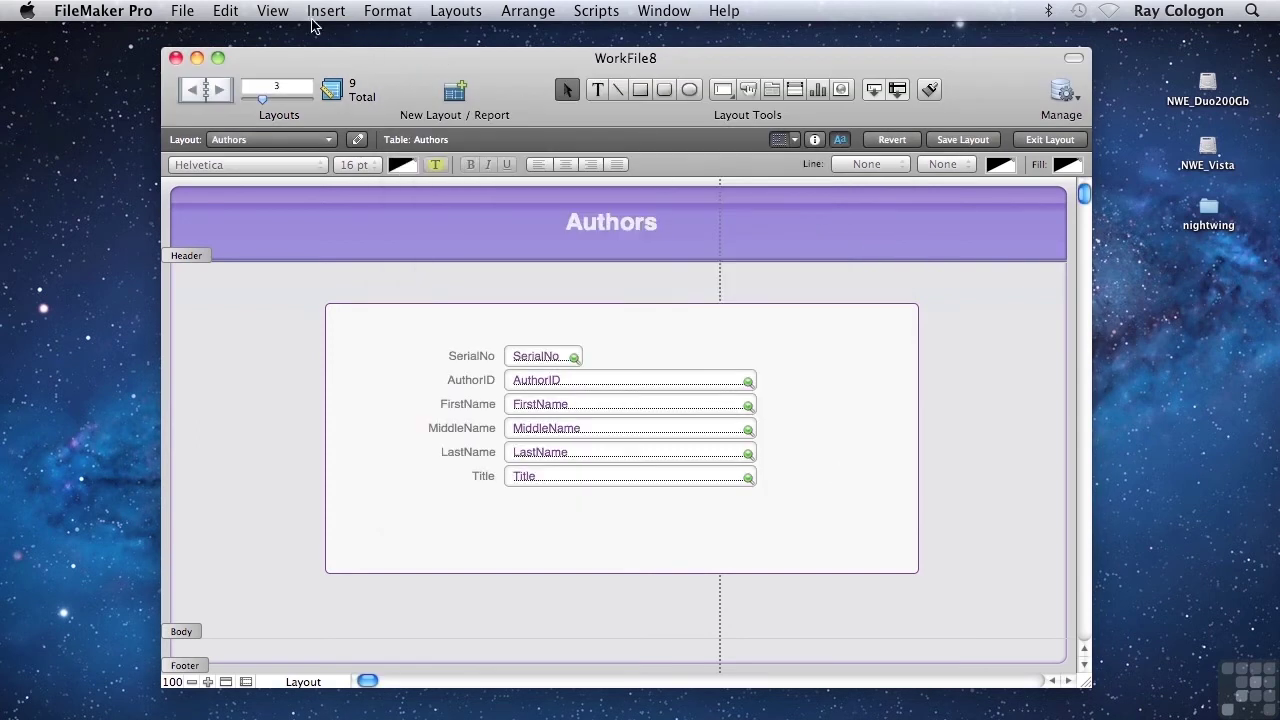
{"action": "left_click", "coordinate": [274, 11]}
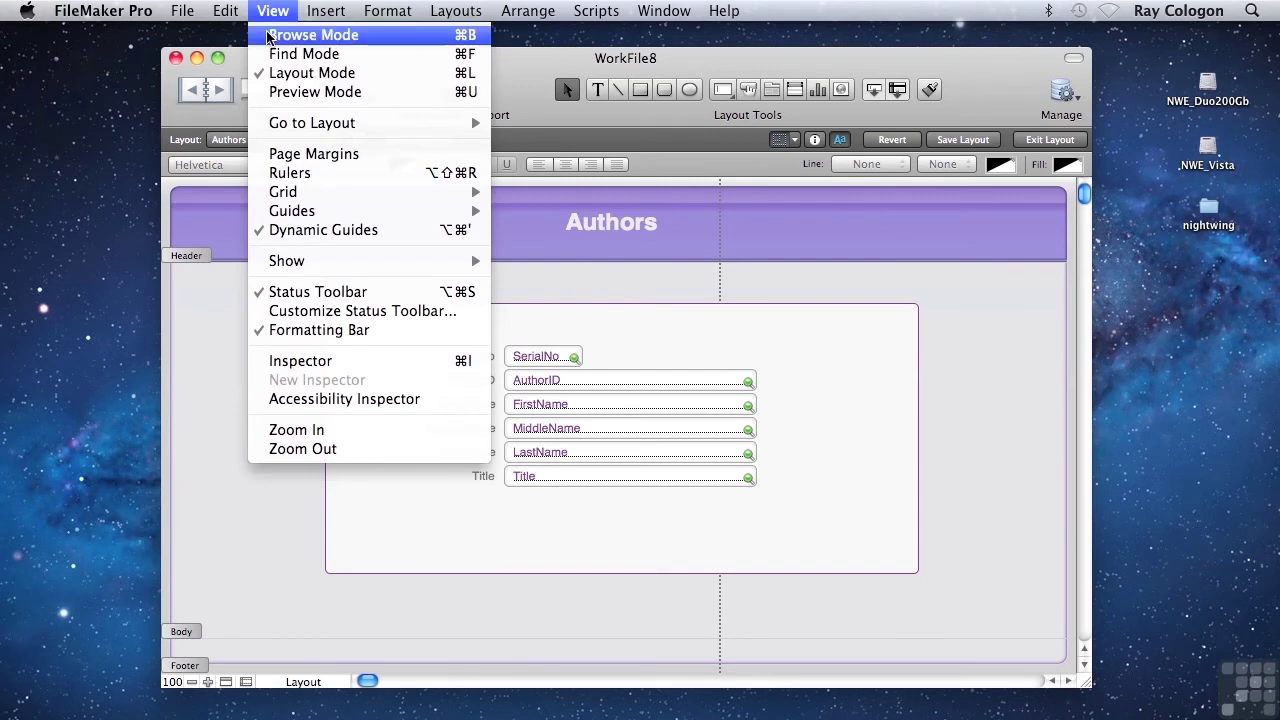
{"action": "left_click", "coordinate": [268, 34]}
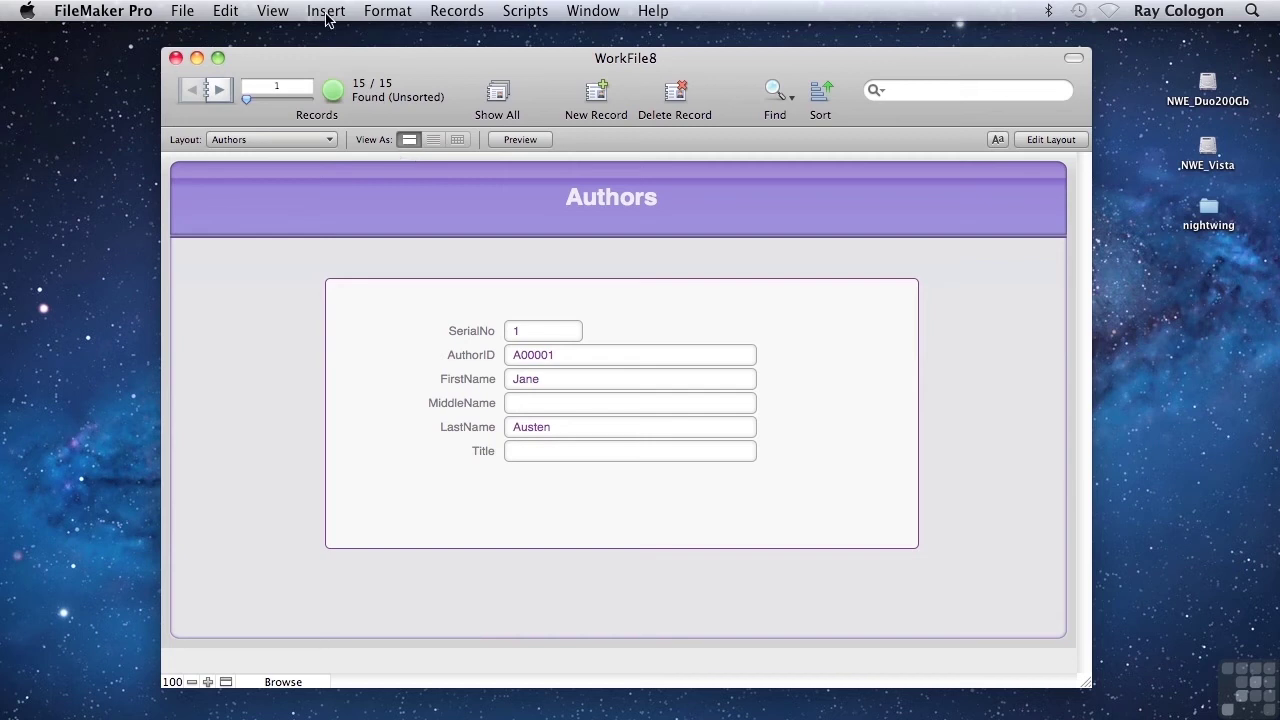
{"action": "left_click", "coordinate": [272, 12]}
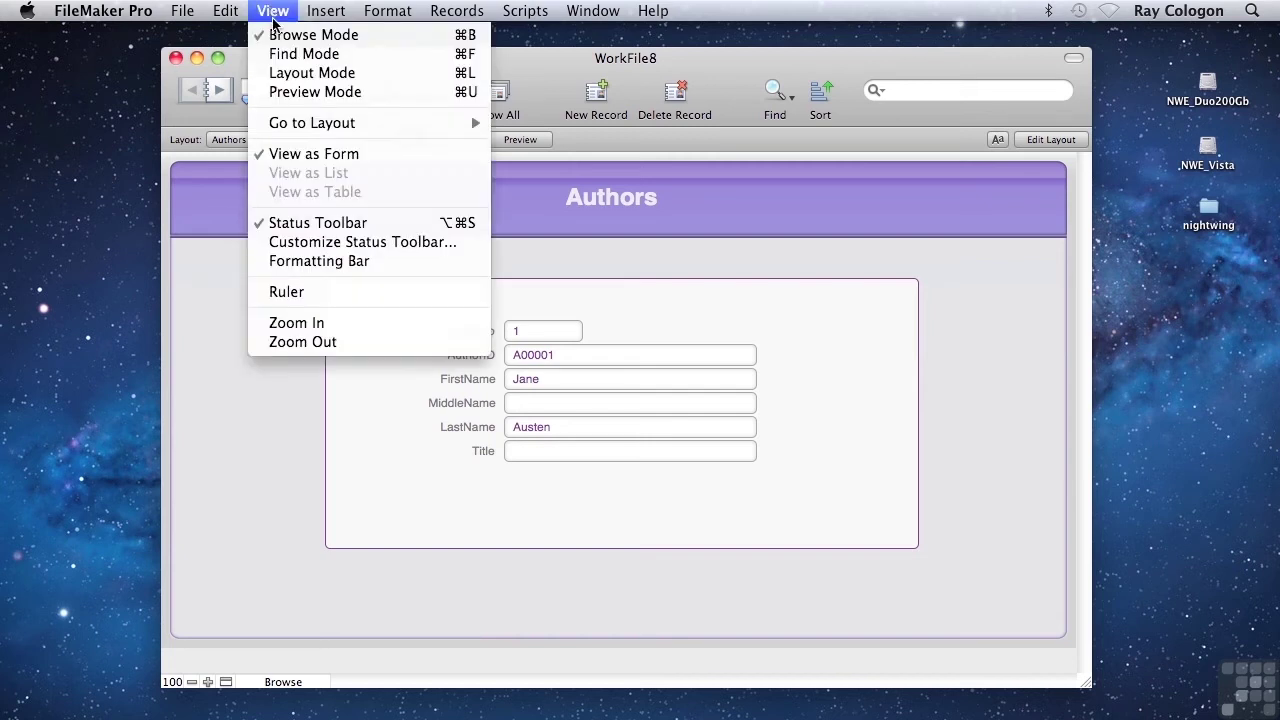
{"action": "left_click", "coordinate": [284, 72]}
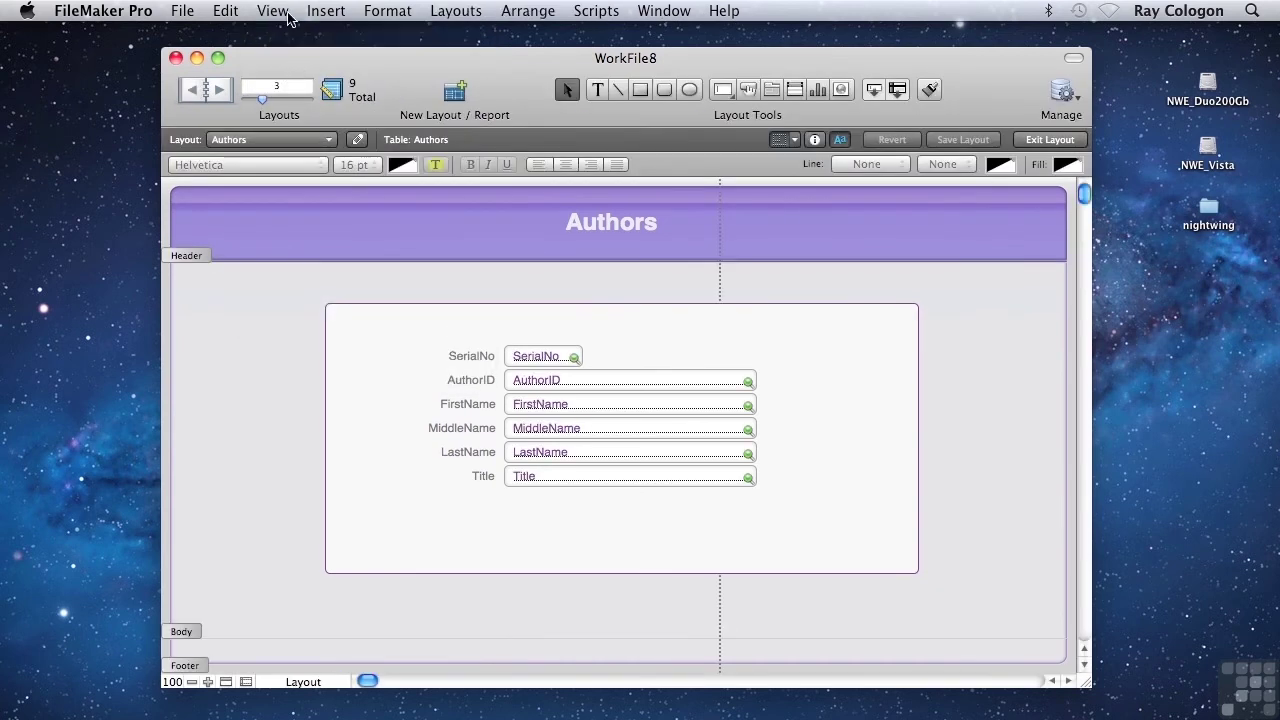
Step: Set the layout width to 916 pt in the Inspector, with units in points
{"action": "left_click", "coordinate": [273, 11]}
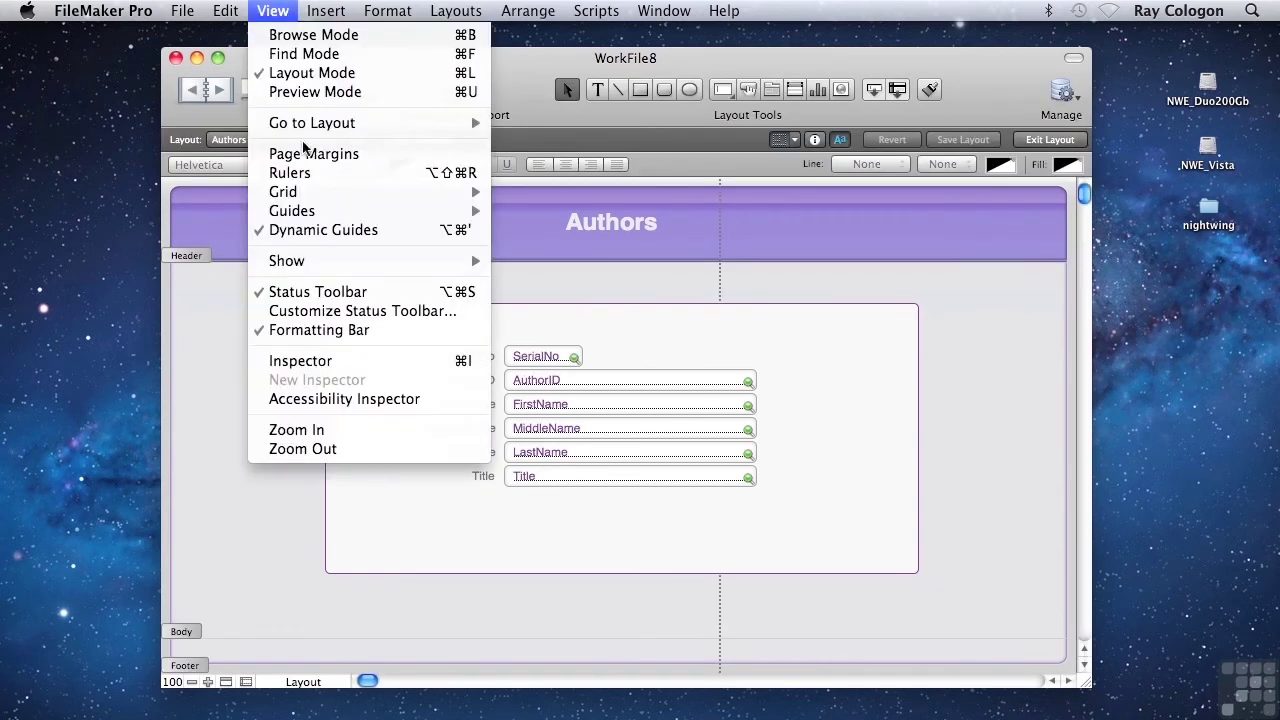
{"action": "left_click", "coordinate": [338, 362]}
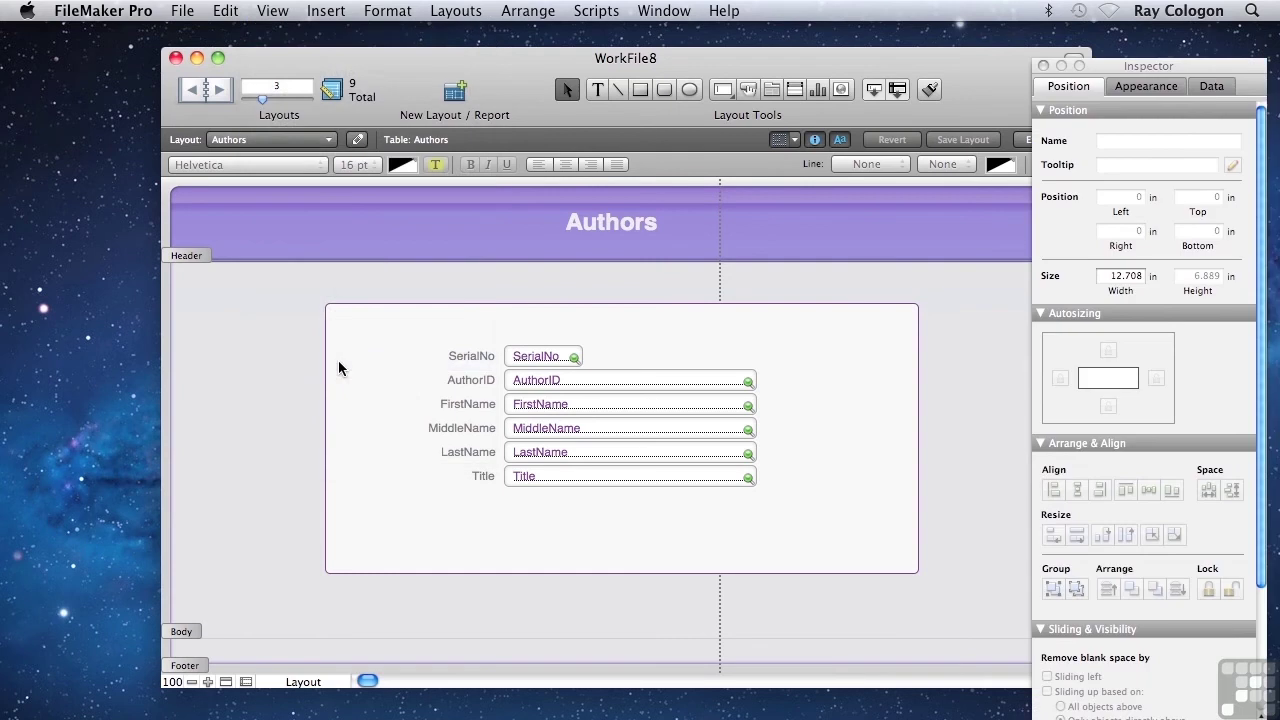
{"action": "left_click", "coordinate": [1152, 277]}
{"action": "left_click", "coordinate": [1137, 283]}
{"action": "key", "text": "BackSpace"}
{"action": "type", "text": "6"}
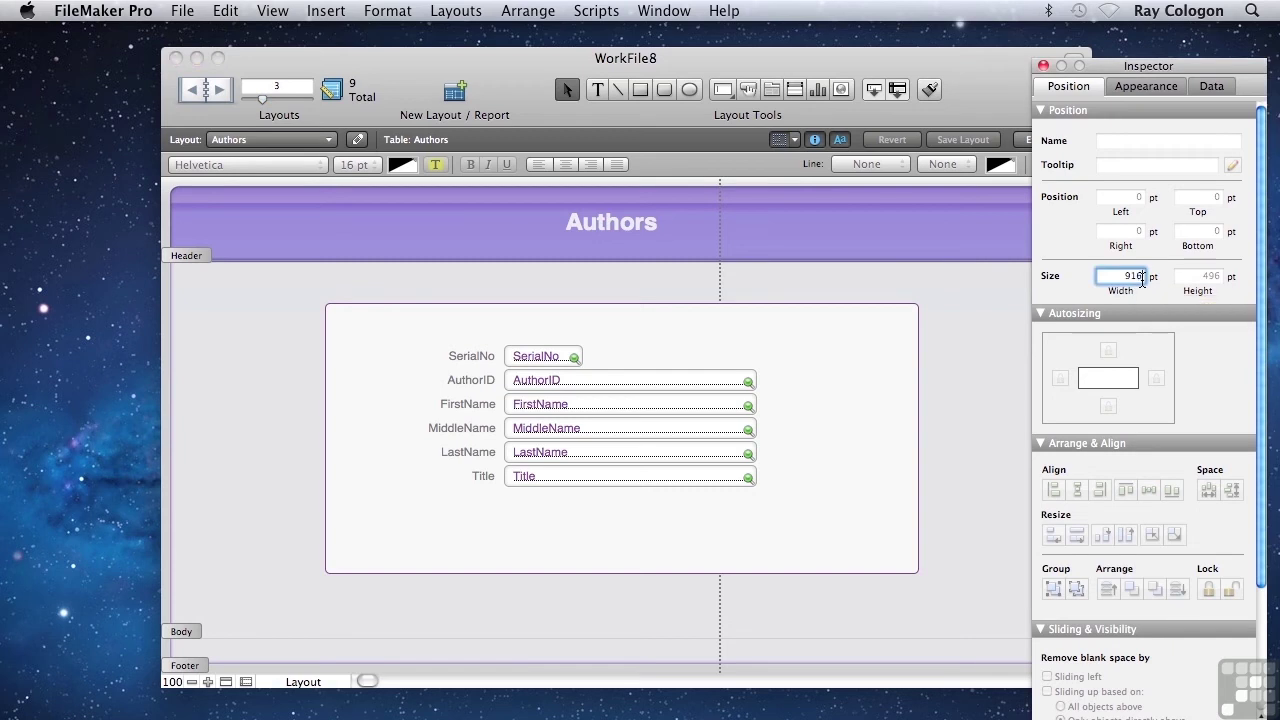
{"action": "key", "text": "Return"}
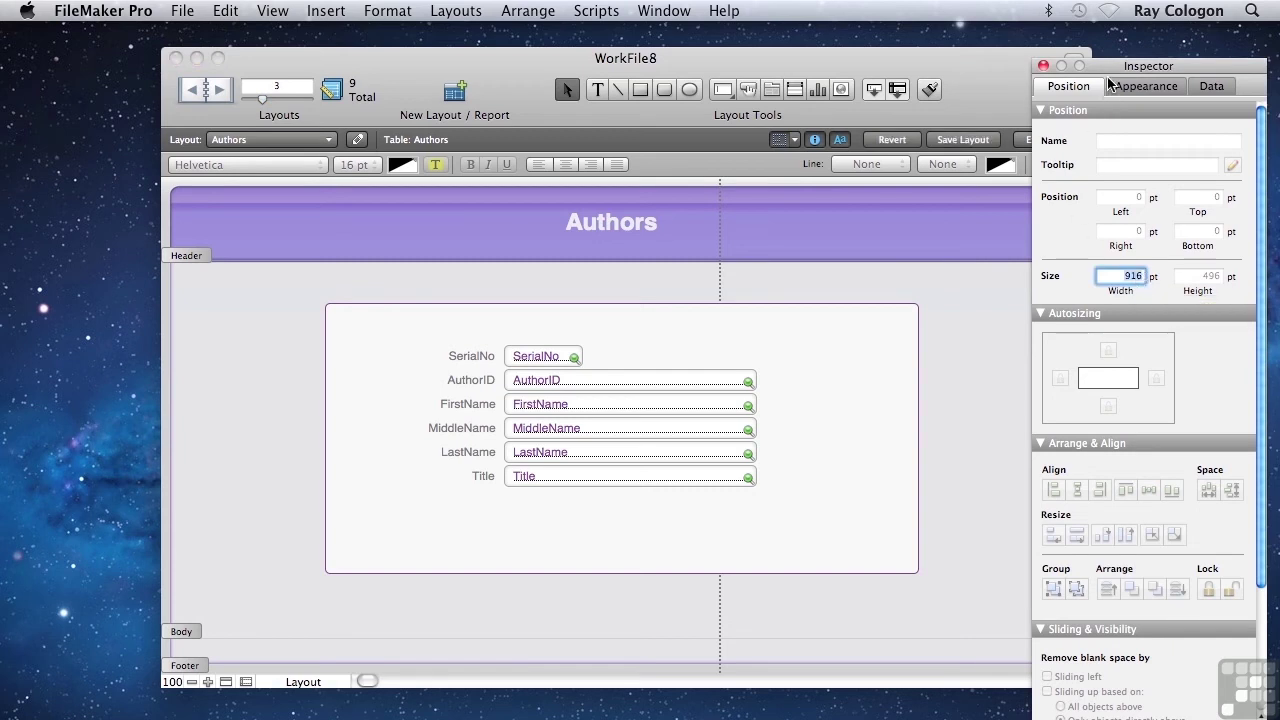
Step: Drag the Body part boundary down to lengthen the body
{"action": "left_click_drag", "start_coordinate": [1108, 70], "coordinate": [1170, 74]}
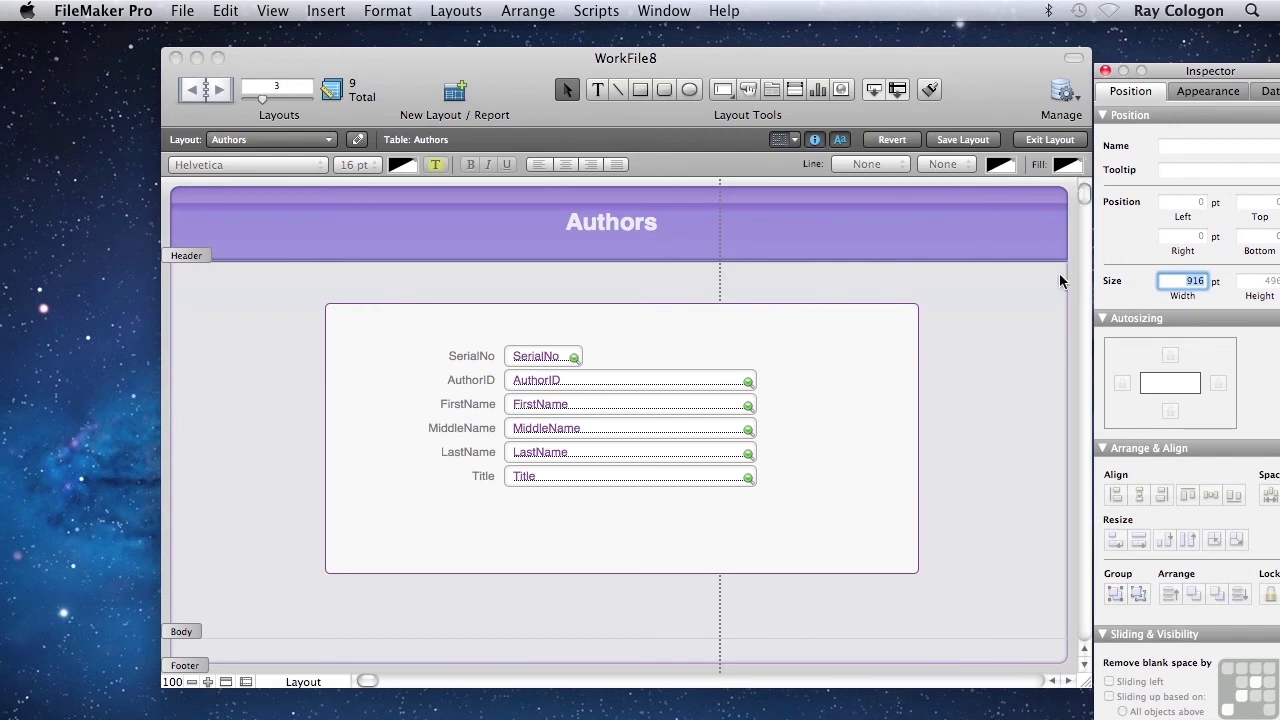
{"action": "left_click_drag", "start_coordinate": [1169, 67], "coordinate": [1097, 50]}
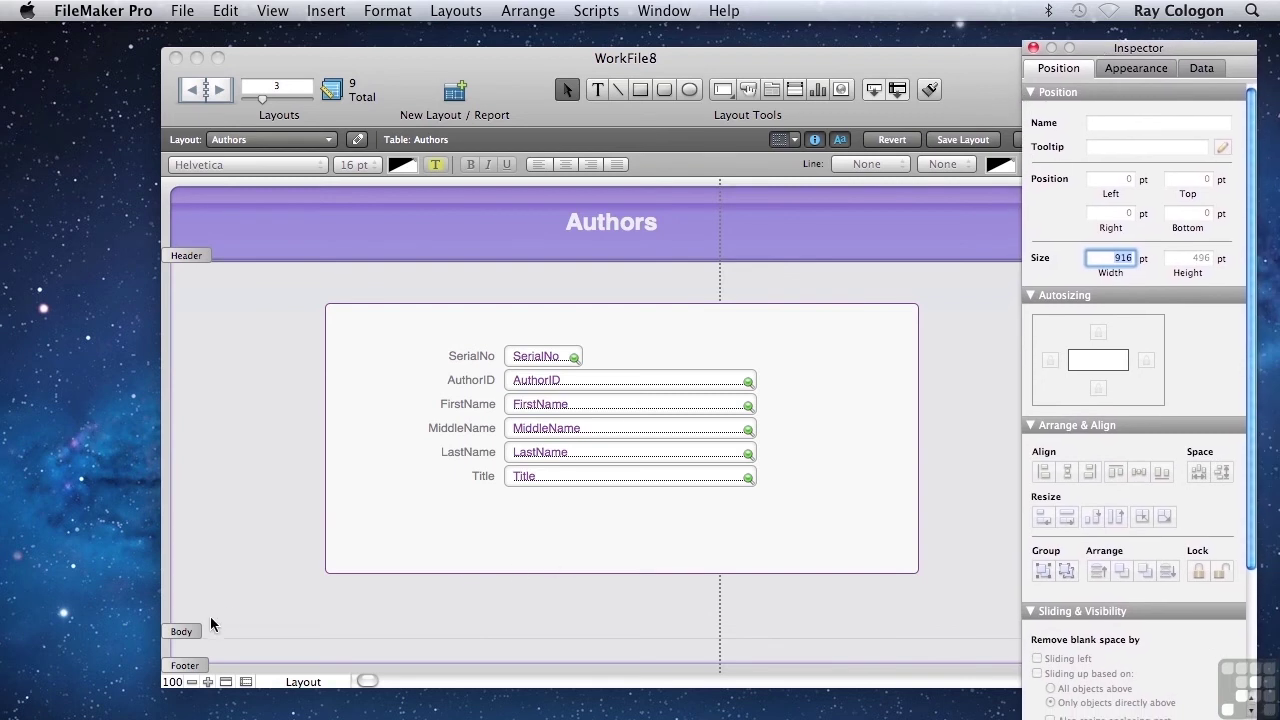
{"action": "left_click_drag", "start_coordinate": [182, 631], "coordinate": [180, 663]}
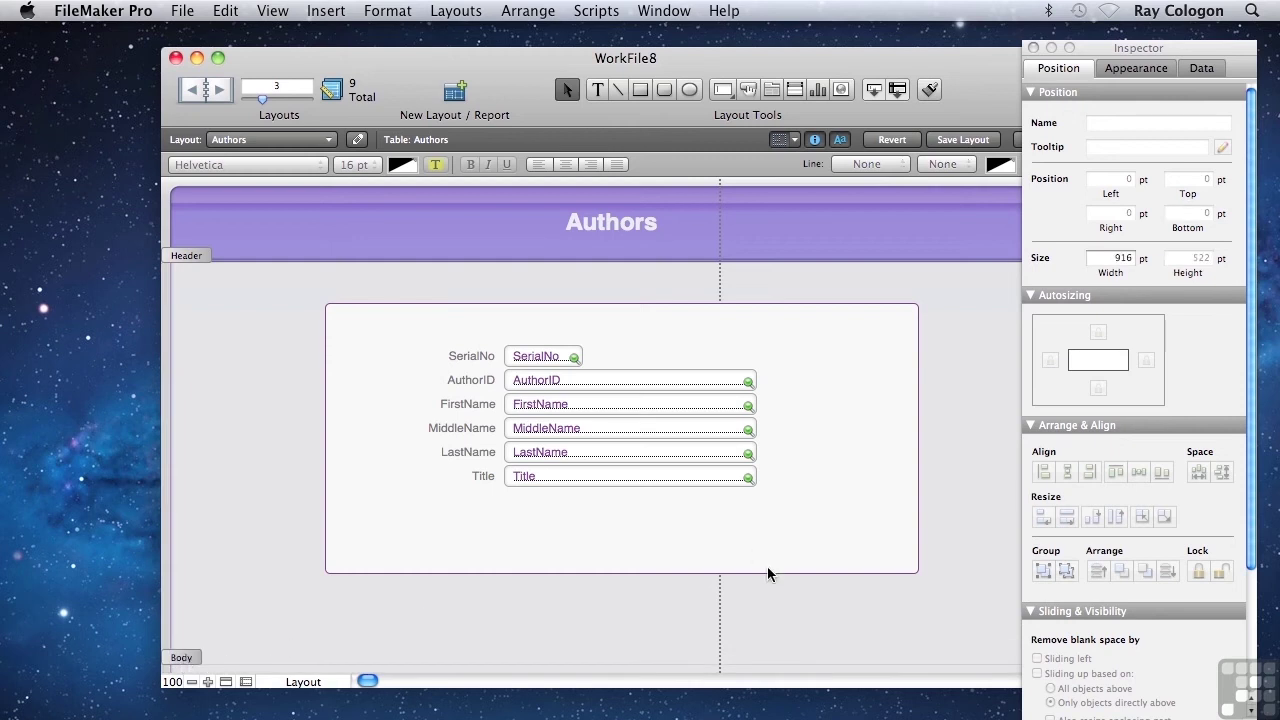
Step: Change the field block's font to Verdana
{"action": "left_click_drag", "start_coordinate": [965, 628], "coordinate": [394, 210]}
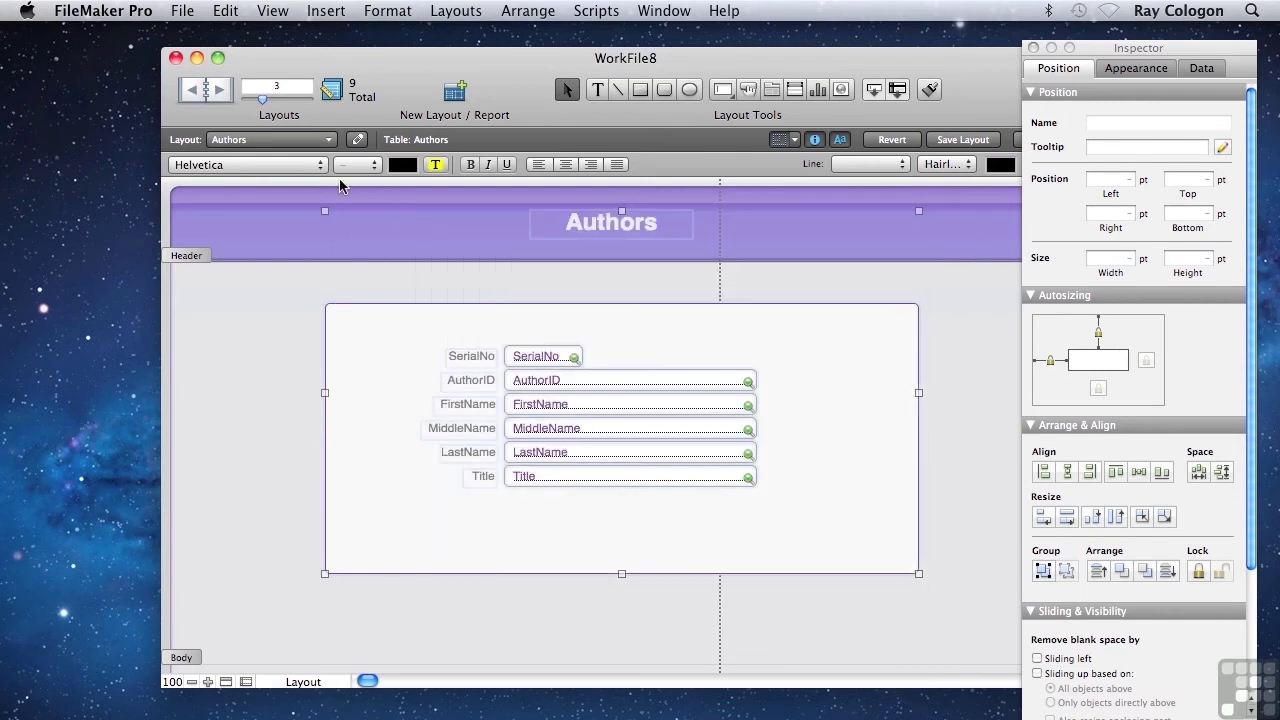
{"action": "left_click", "coordinate": [258, 168]}
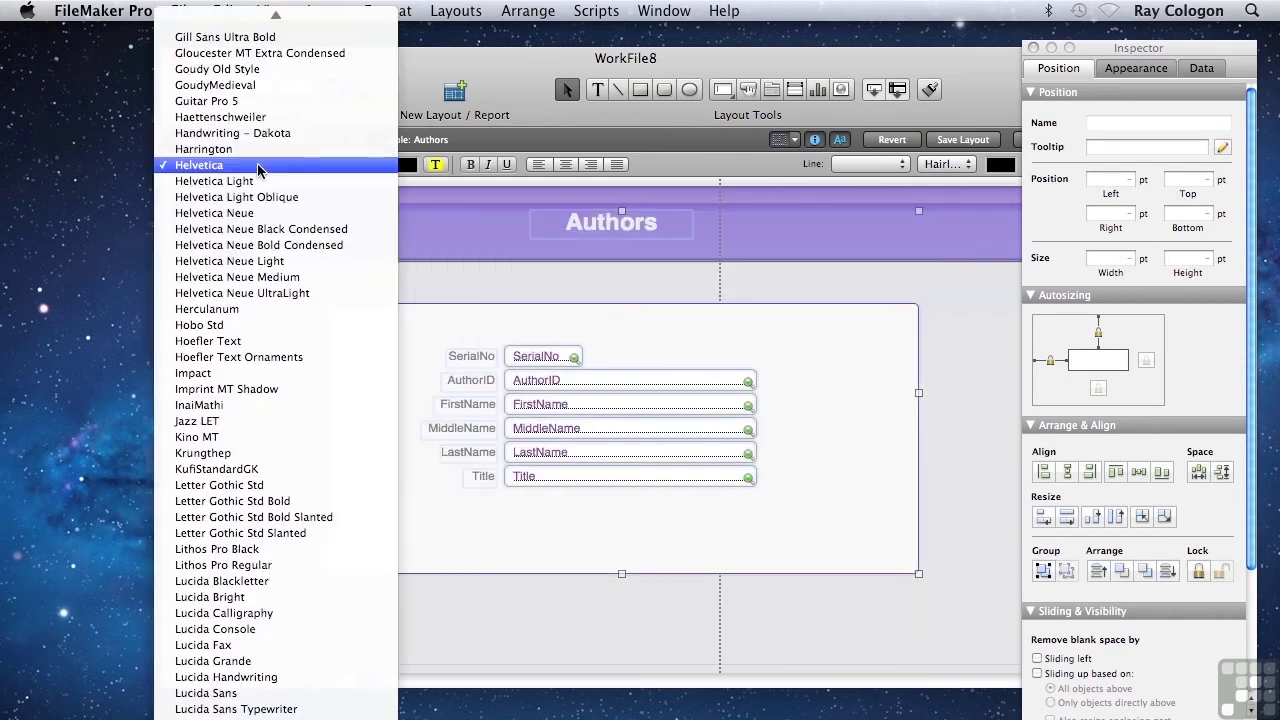
{"action": "scroll", "coordinate": [322, 688], "scroll_direction": "down", "scroll_amount": 15}
{"action": "left_click", "coordinate": [310, 717]}
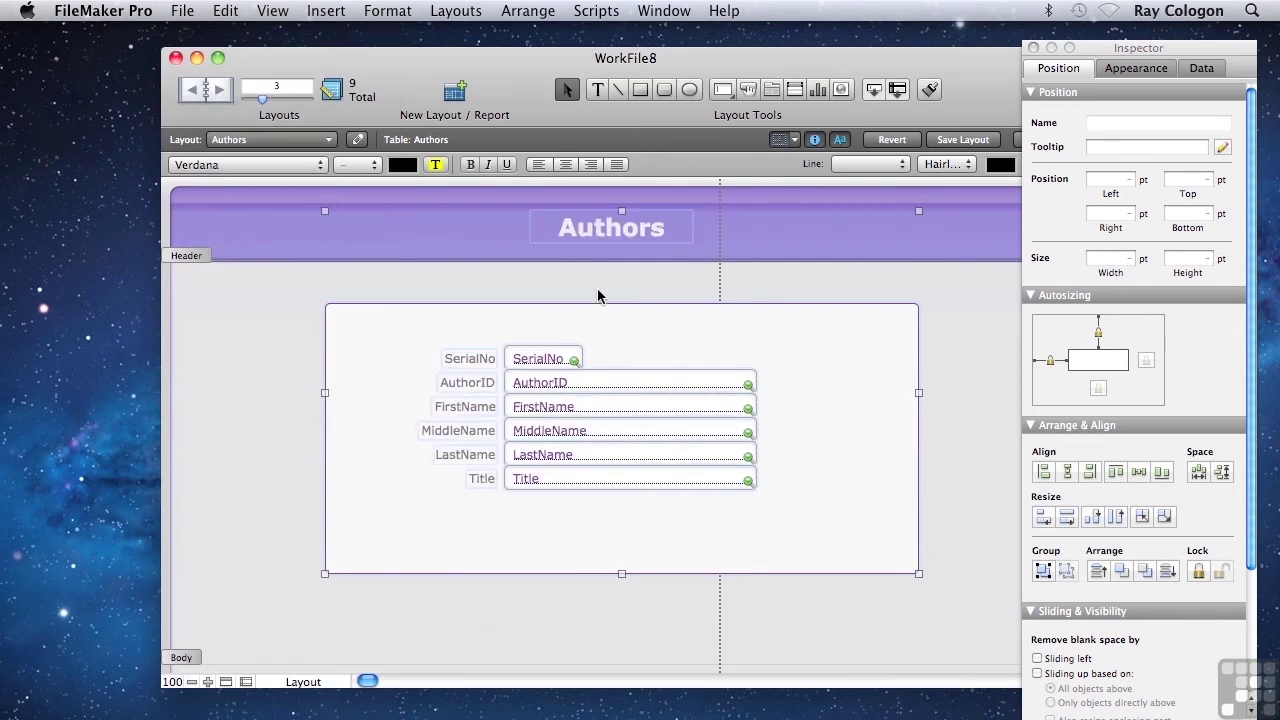
Step: Stretch the Authors title across nearly the full header width
{"action": "left_click", "coordinate": [602, 234]}
{"action": "left_click_drag", "start_coordinate": [602, 234], "coordinate": [614, 226]}
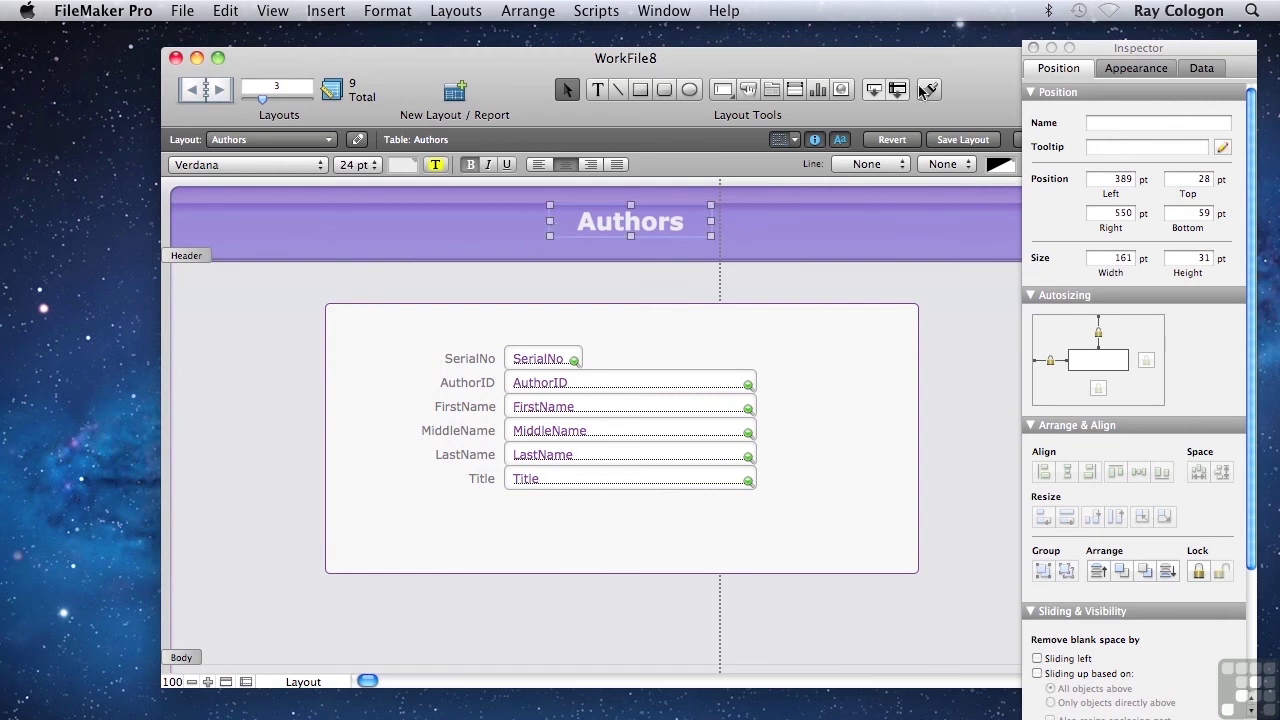
{"action": "left_click", "coordinate": [1036, 48]}
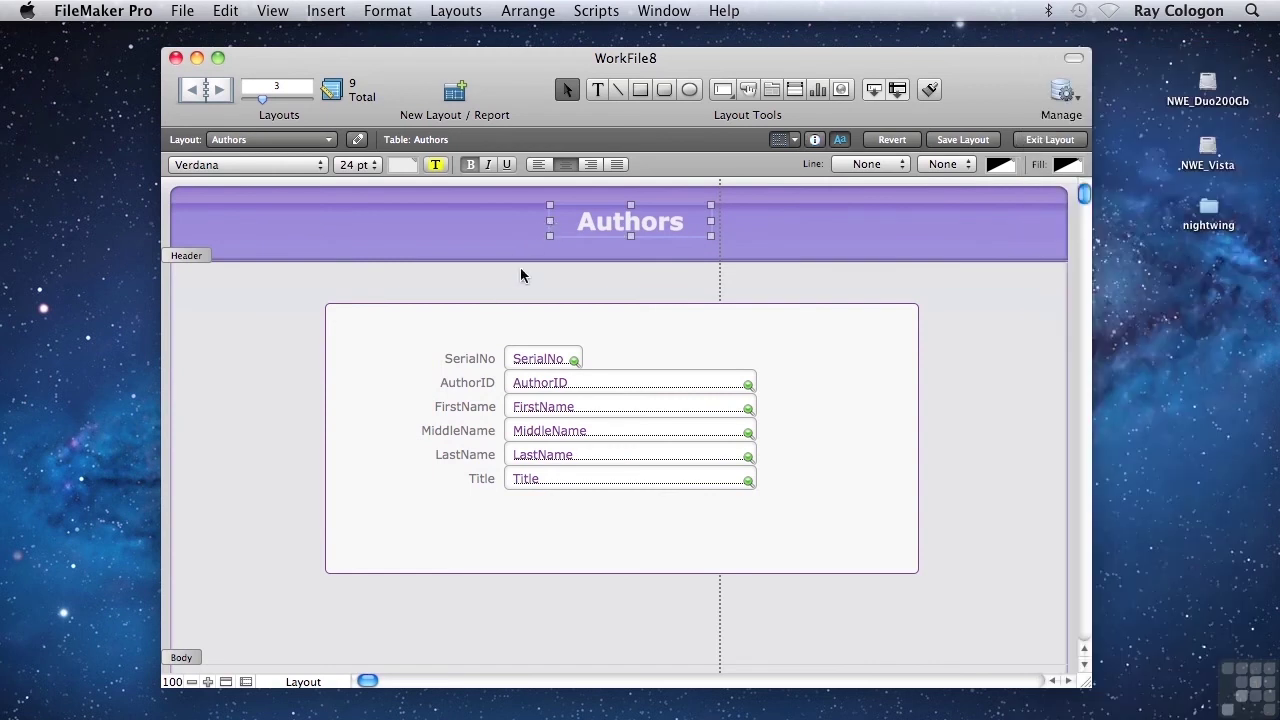
{"action": "left_click_drag", "start_coordinate": [550, 220], "coordinate": [189, 237]}
{"action": "left_click_drag", "start_coordinate": [711, 220], "coordinate": [1047, 221]}
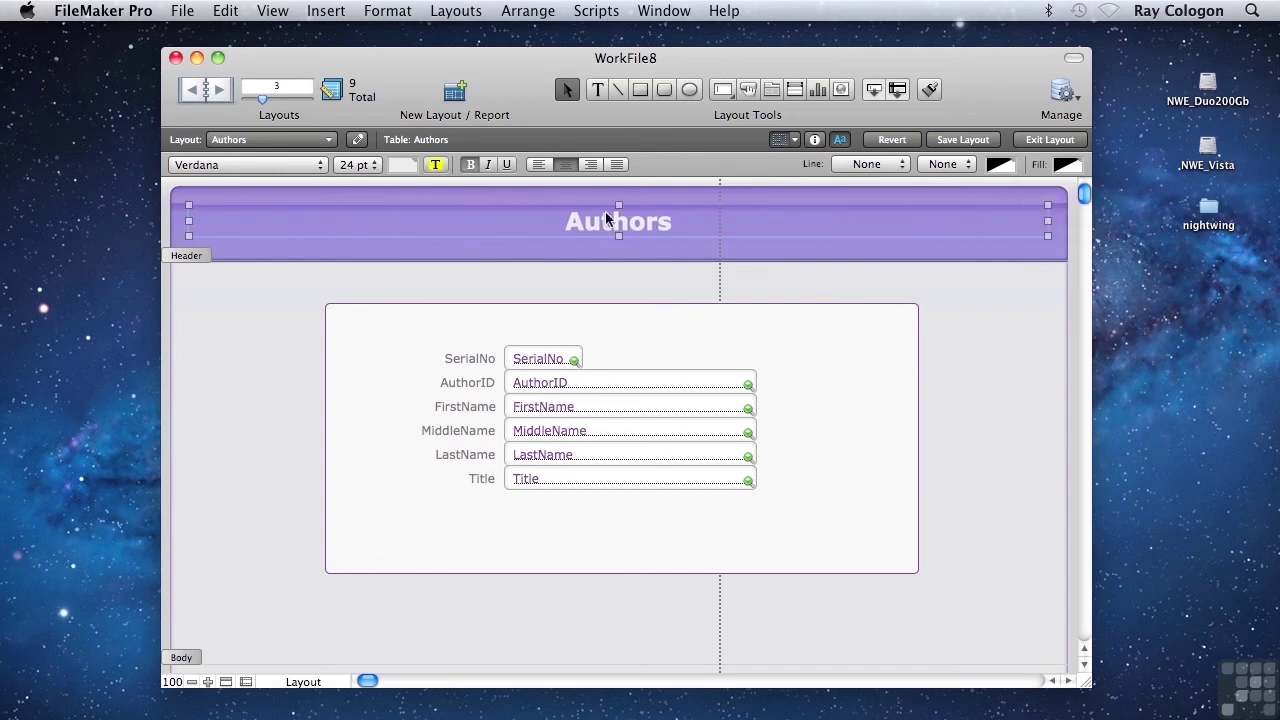
Step: Set the Authors title to a custom 20 pt font size
{"action": "left_click", "coordinate": [349, 165]}
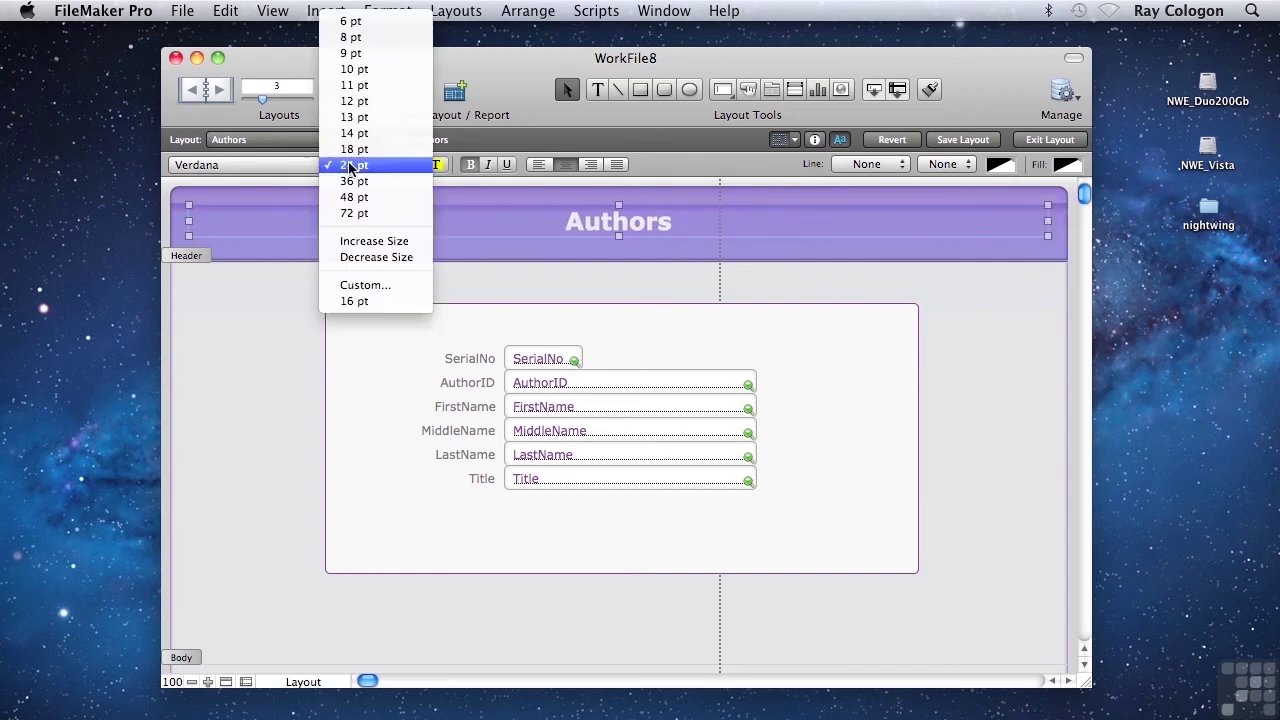
{"action": "left_click", "coordinate": [362, 285]}
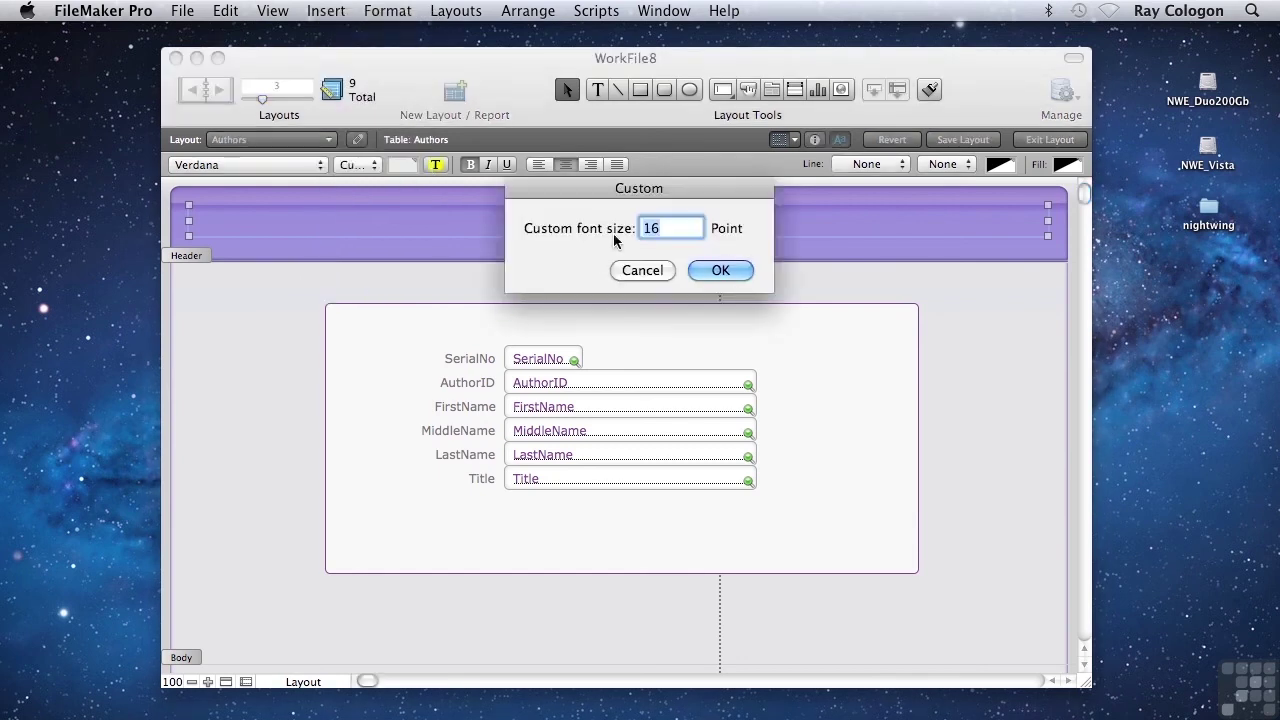
{"action": "type", "text": "20"}
{"action": "key", "text": "Return"}
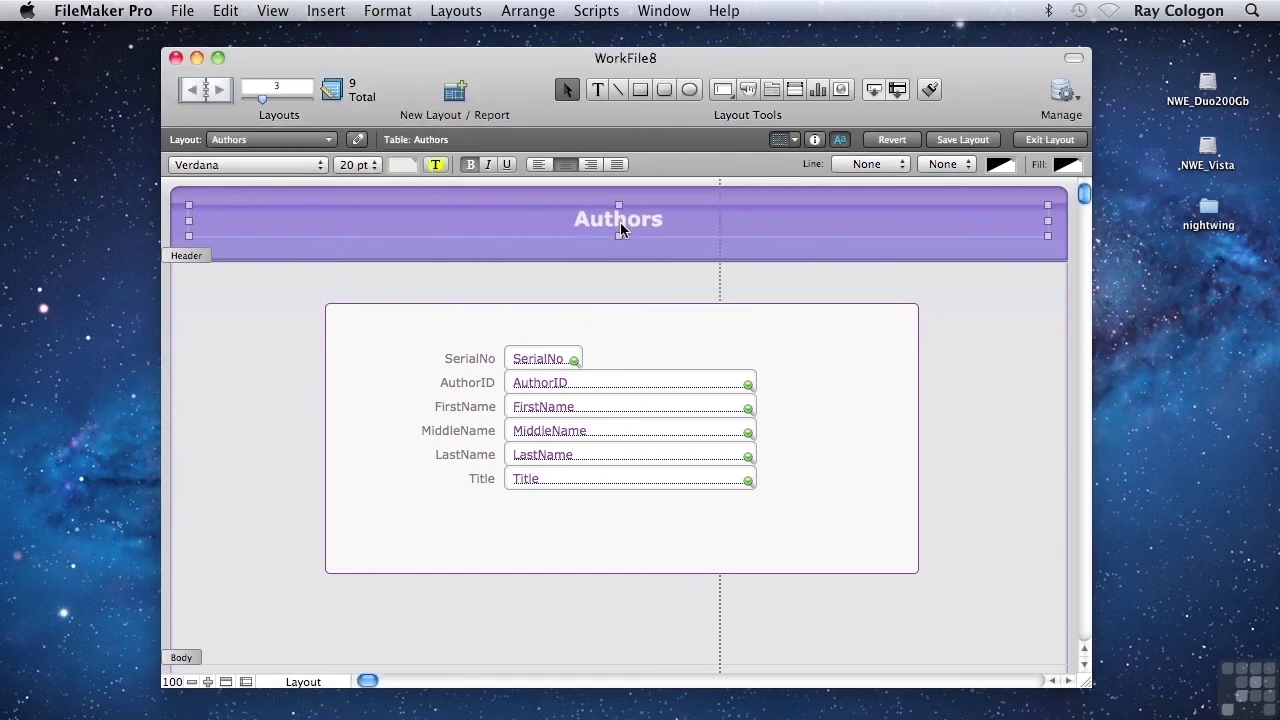
Step: Select the six field labels, SerialNo through Title, and set them to 10 pt
{"action": "left_click_drag", "start_coordinate": [491, 609], "coordinate": [347, 341]}
{"action": "left_click_drag", "start_coordinate": [500, 492], "coordinate": [380, 315]}
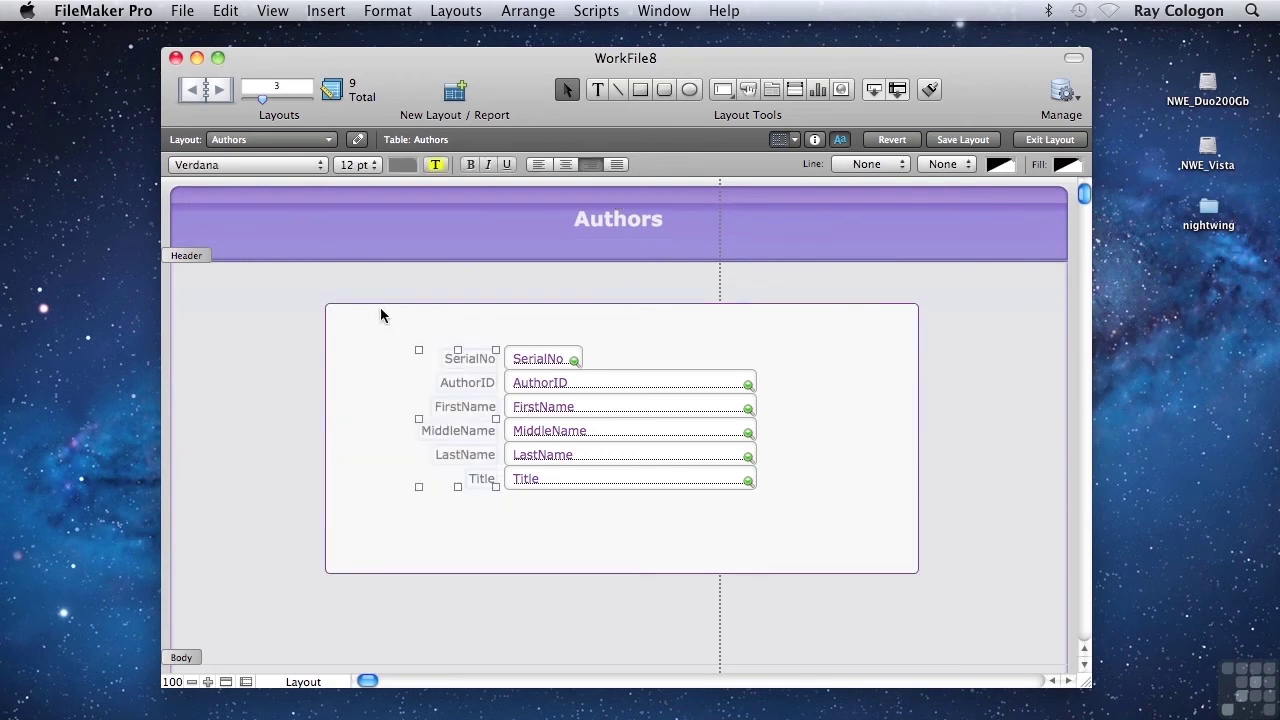
{"action": "left_click", "coordinate": [345, 168]}
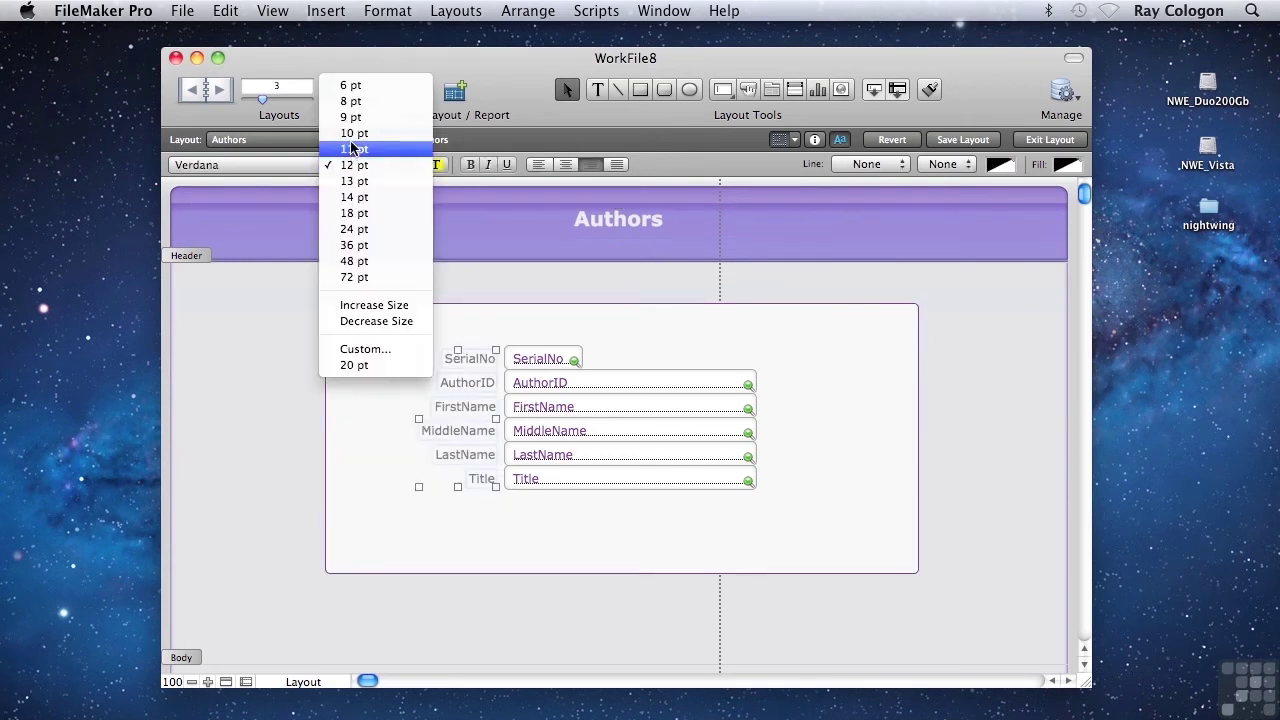
{"action": "left_click", "coordinate": [352, 133]}
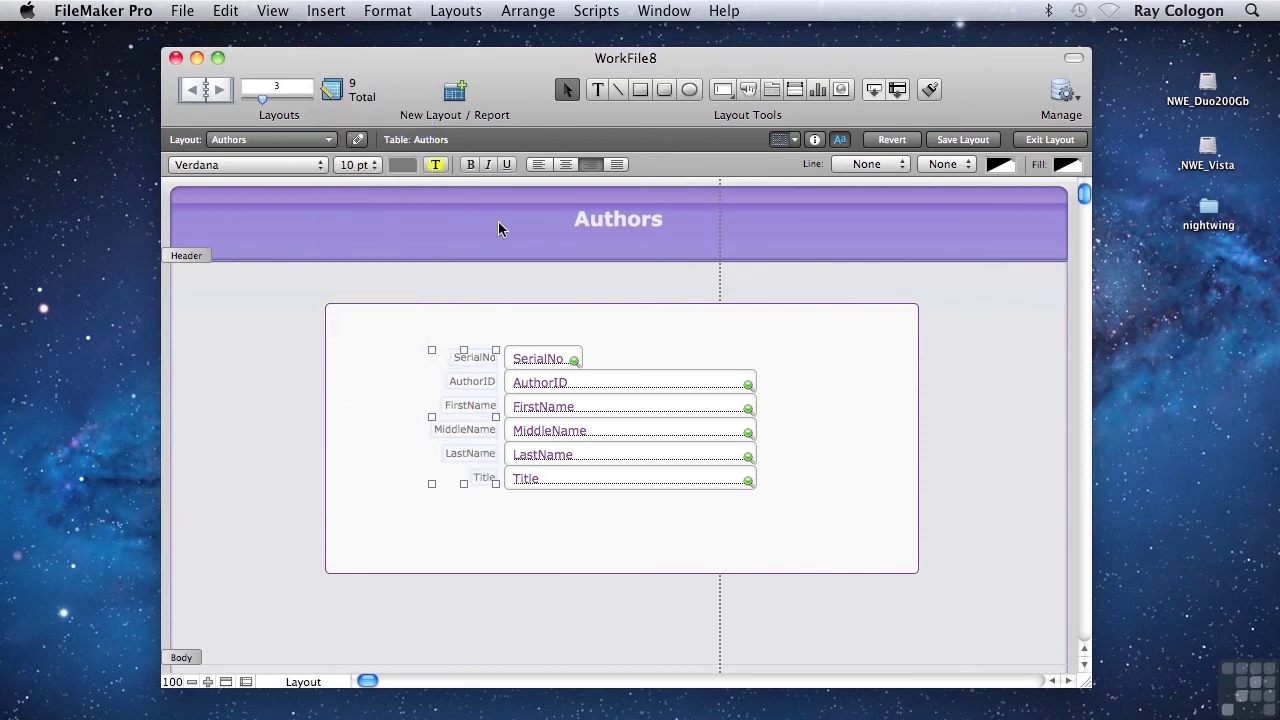
Step: Give the labels a custom purple text colour and make them bold
{"action": "left_click", "coordinate": [393, 166]}
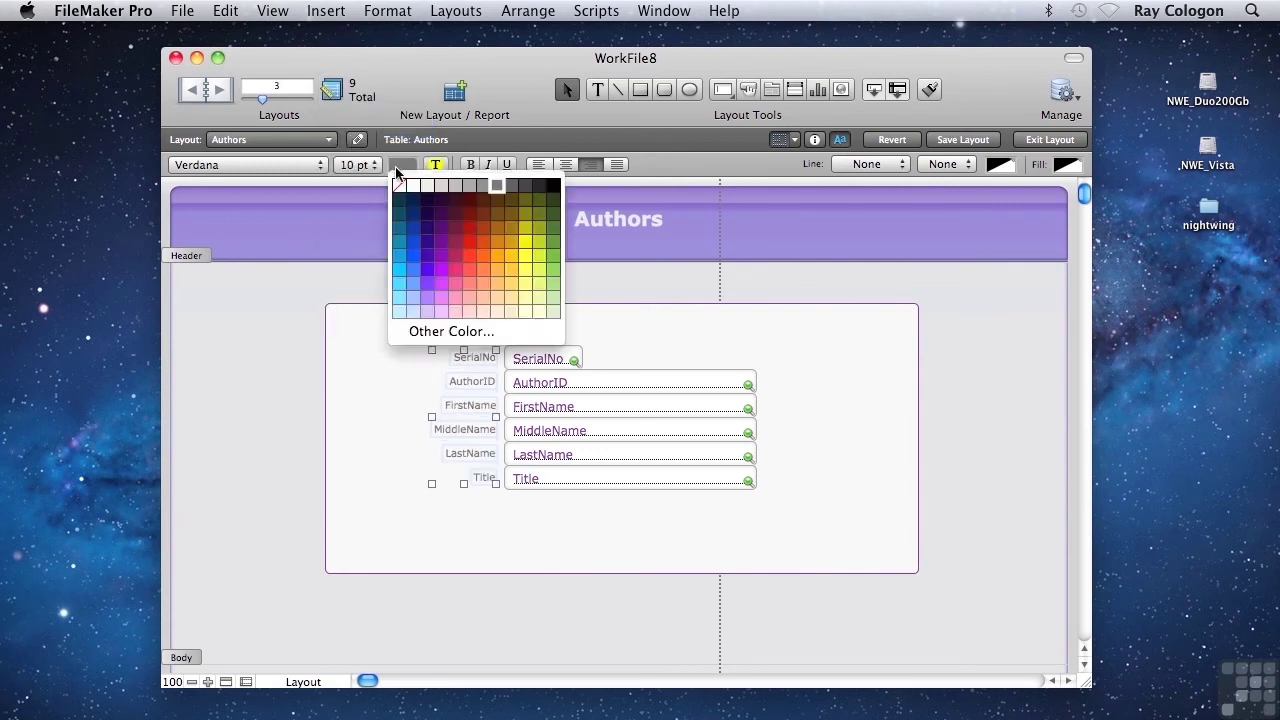
{"action": "left_click", "coordinate": [455, 337]}
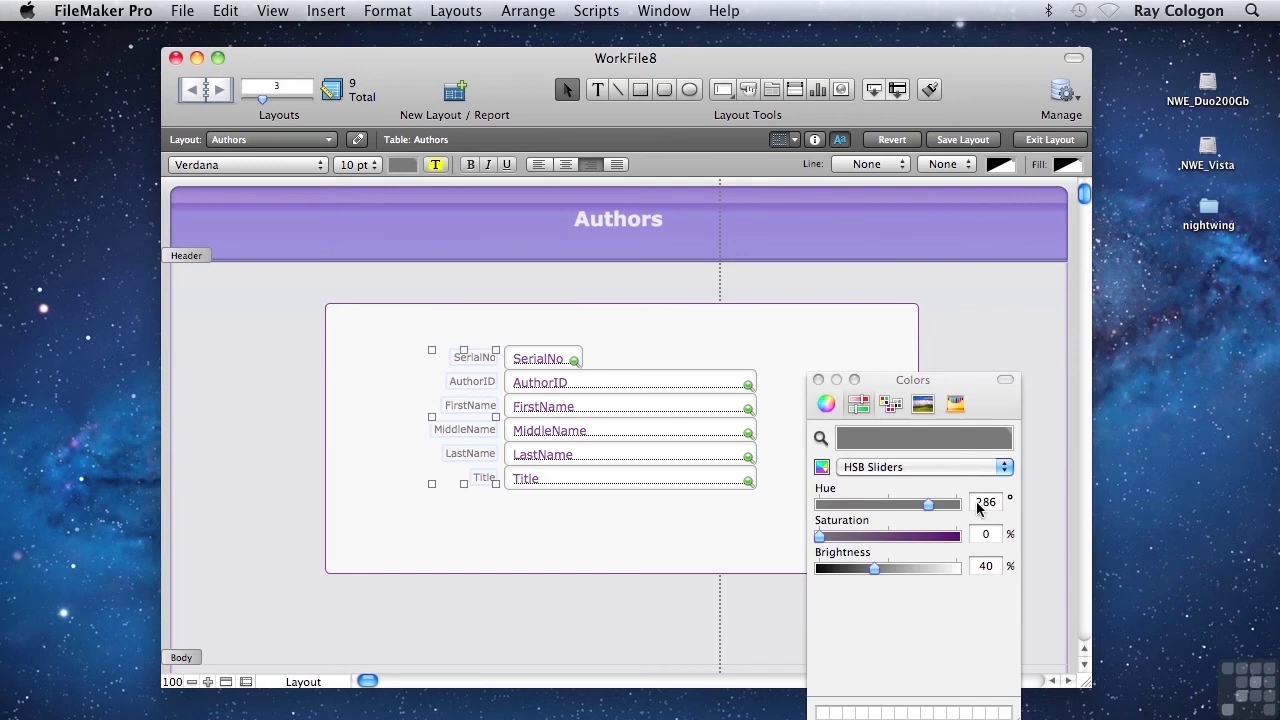
{"action": "left_click", "coordinate": [981, 534]}
{"action": "type", "text": "64"}
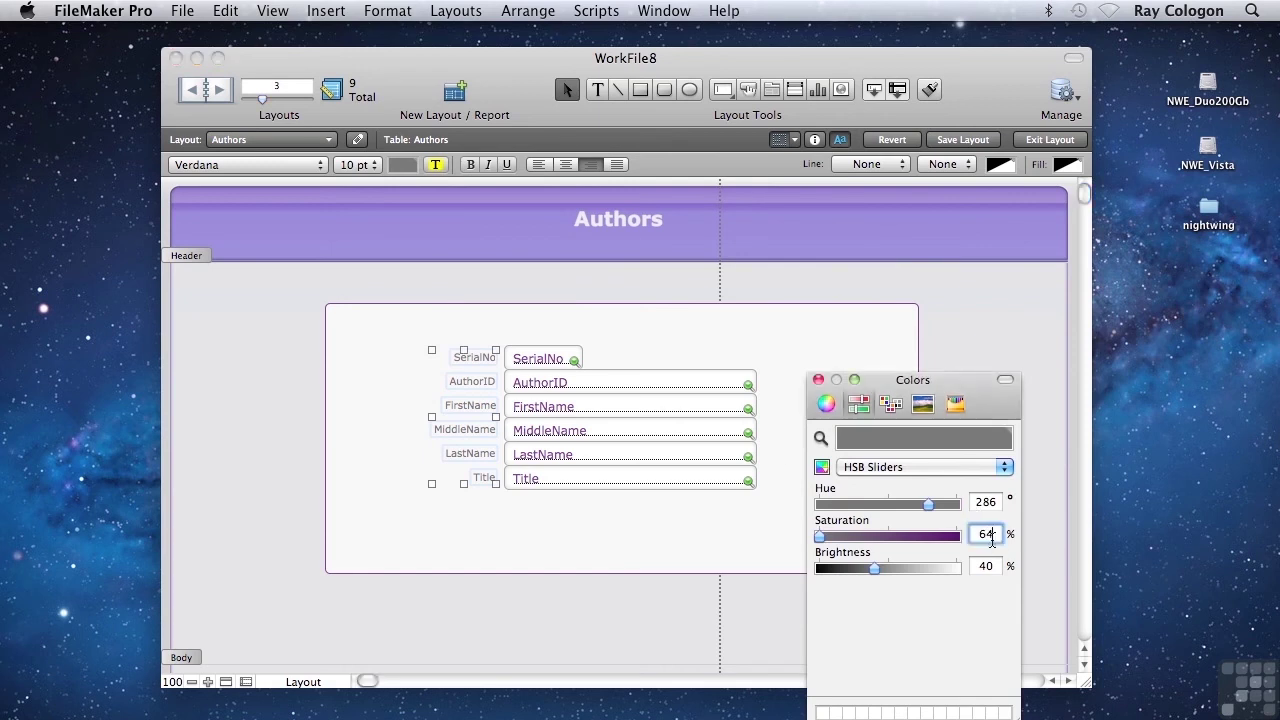
{"action": "key", "text": "Return"}
{"action": "key", "text": "Tab"}
{"action": "type", "text": "52"}
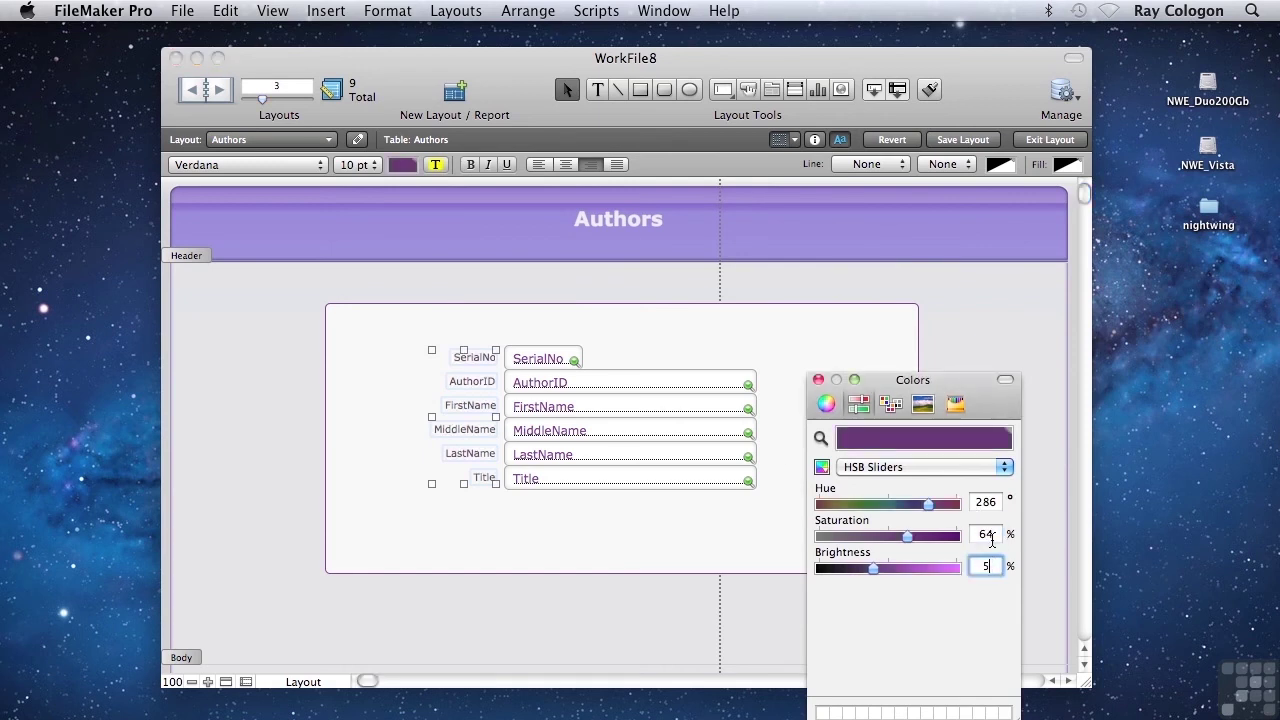
{"action": "key", "text": "Return"}
{"action": "key", "text": "Tab"}
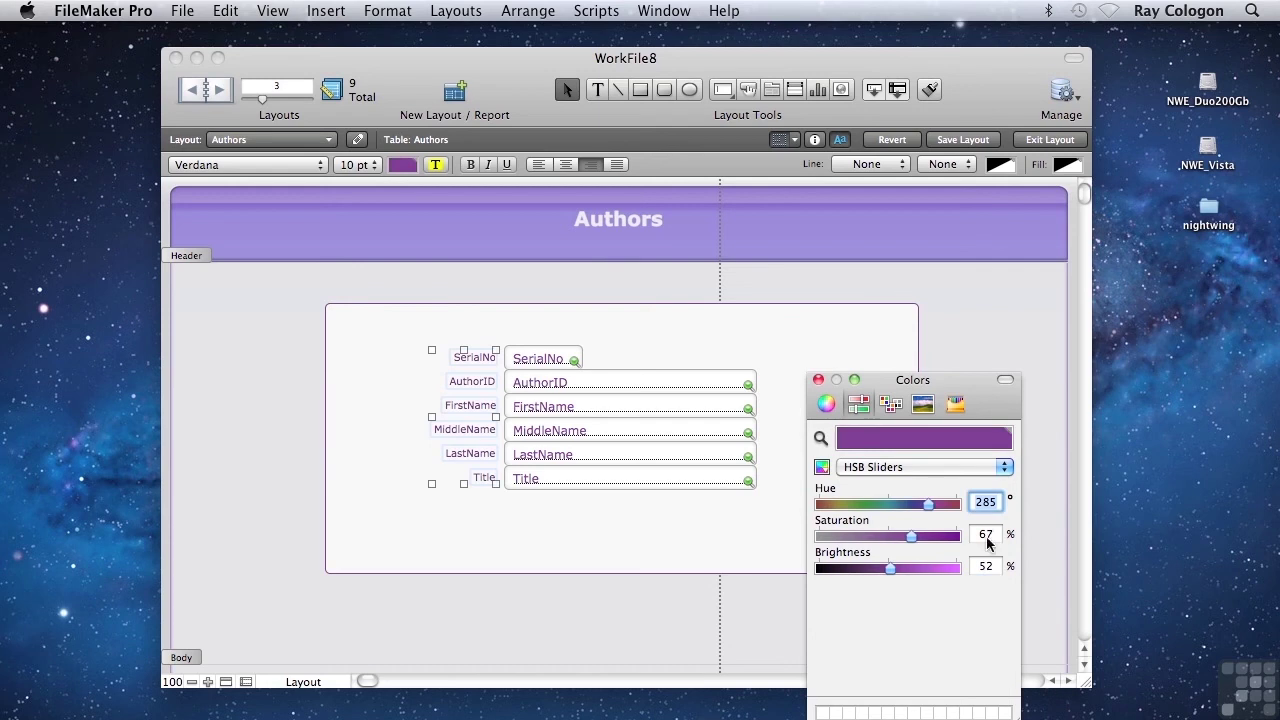
{"action": "left_click", "coordinate": [818, 381]}
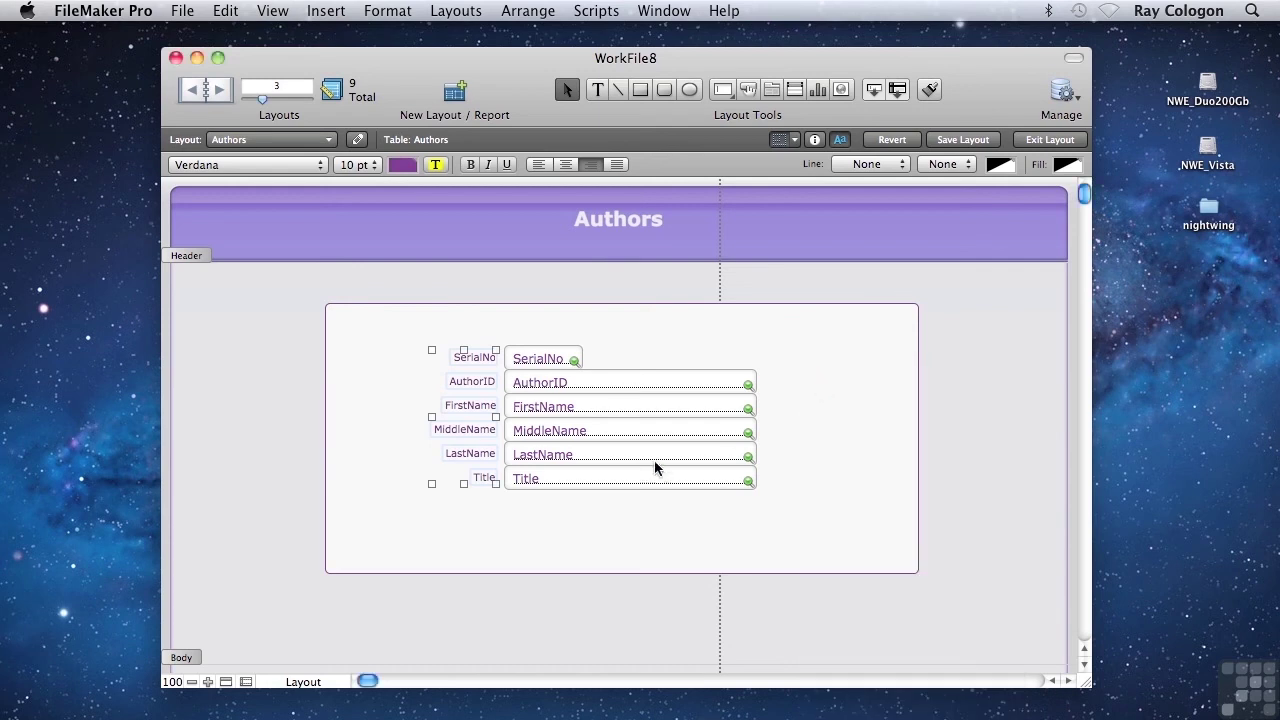
{"action": "left_click", "coordinate": [469, 164]}
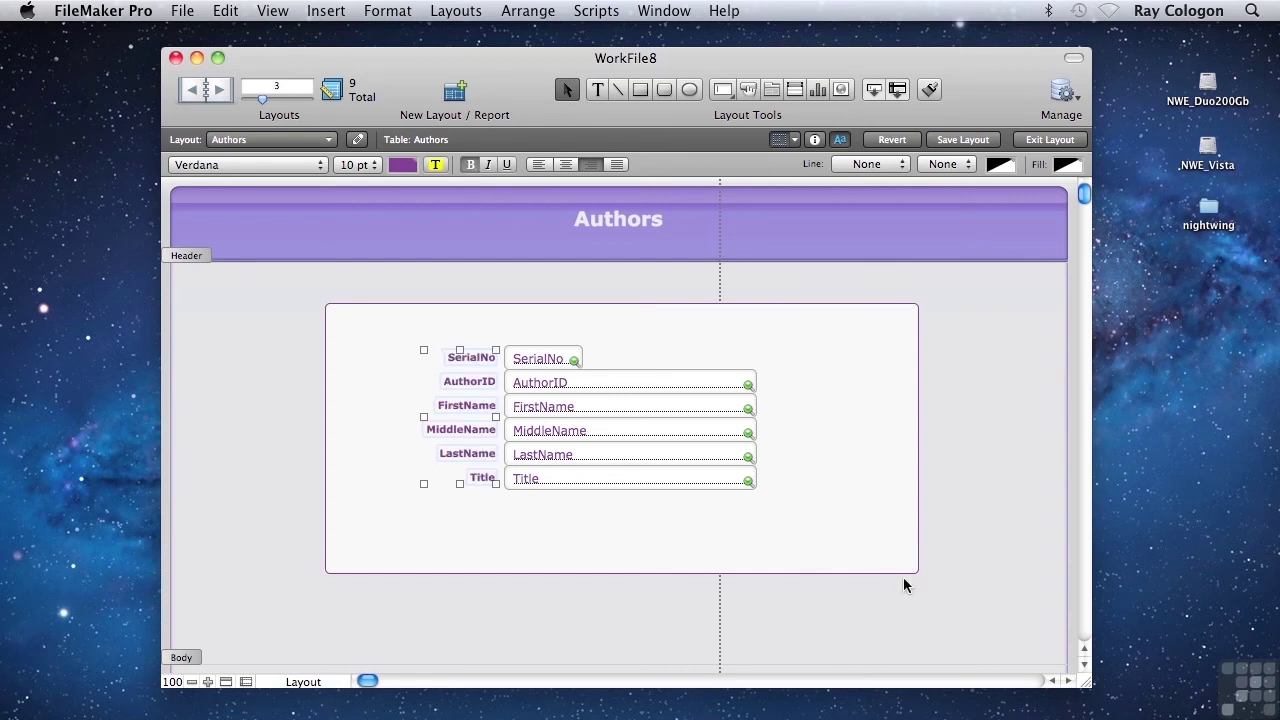
{"action": "left_click_drag", "start_coordinate": [855, 612], "coordinate": [503, 344]}
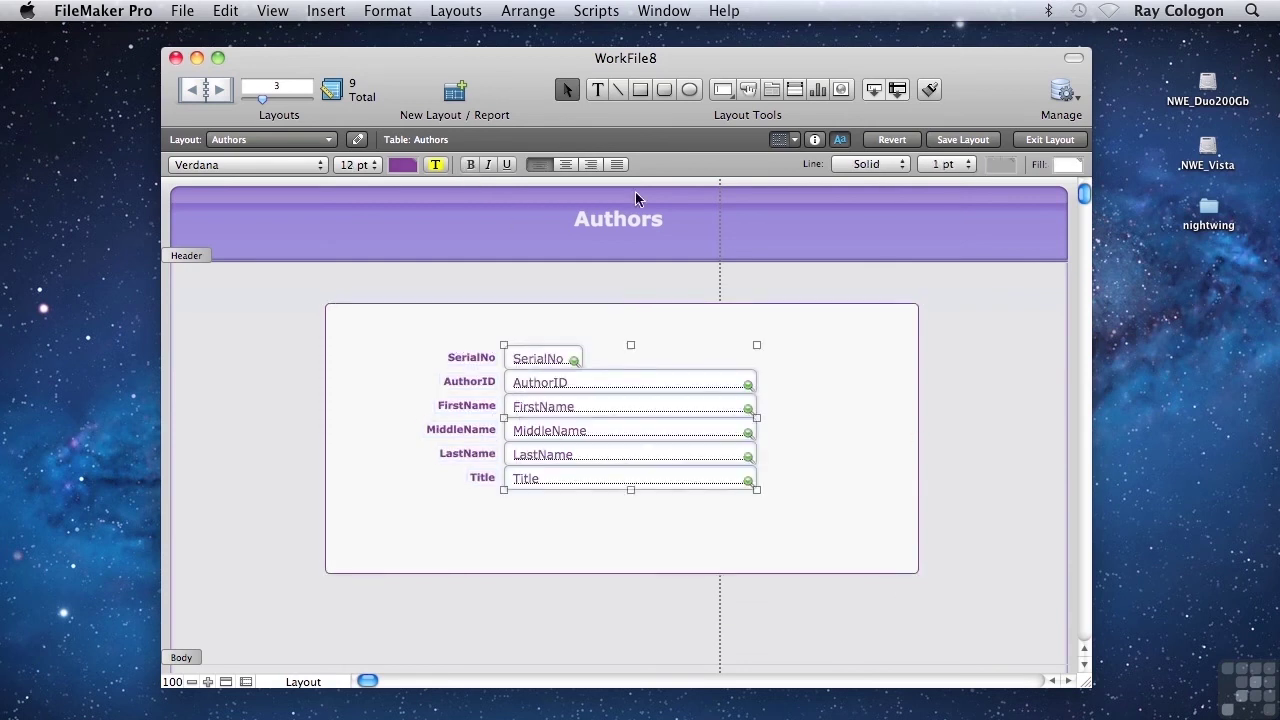
Step: Set the selected fields' text colour to dark grey
{"action": "left_click", "coordinate": [400, 165]}
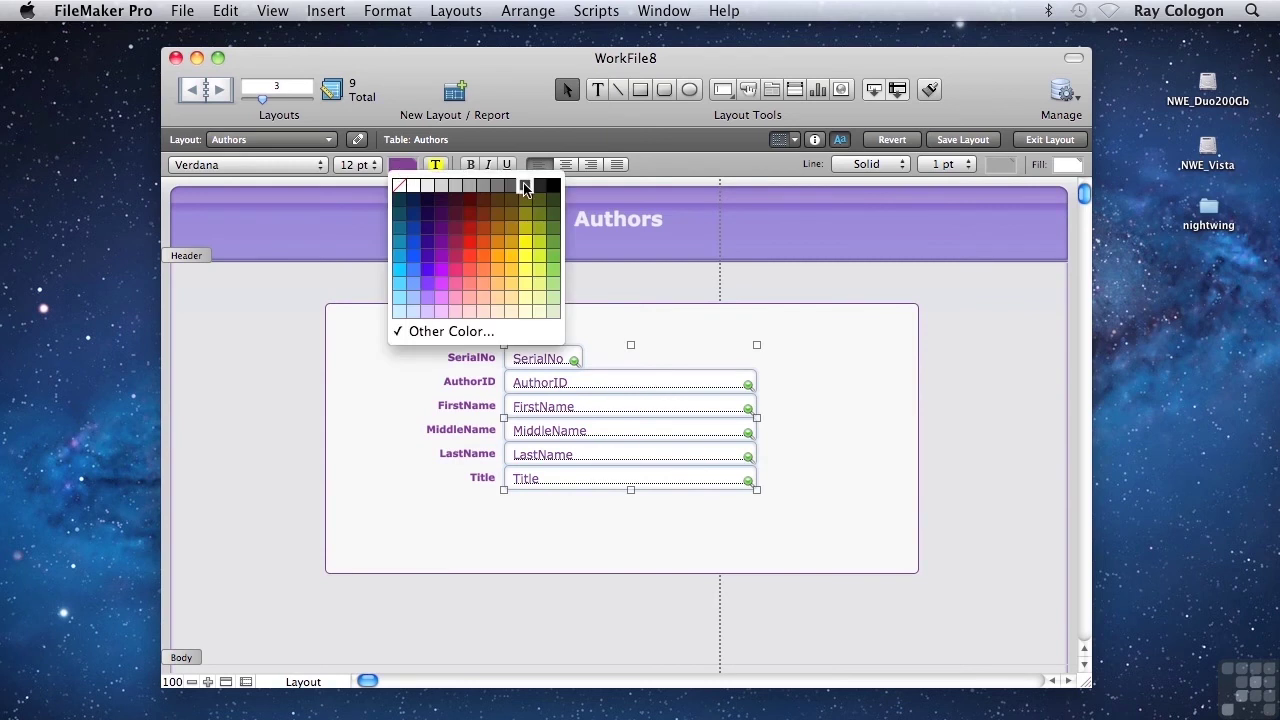
{"action": "left_click", "coordinate": [524, 188]}
{"action": "left_click", "coordinate": [807, 633]}
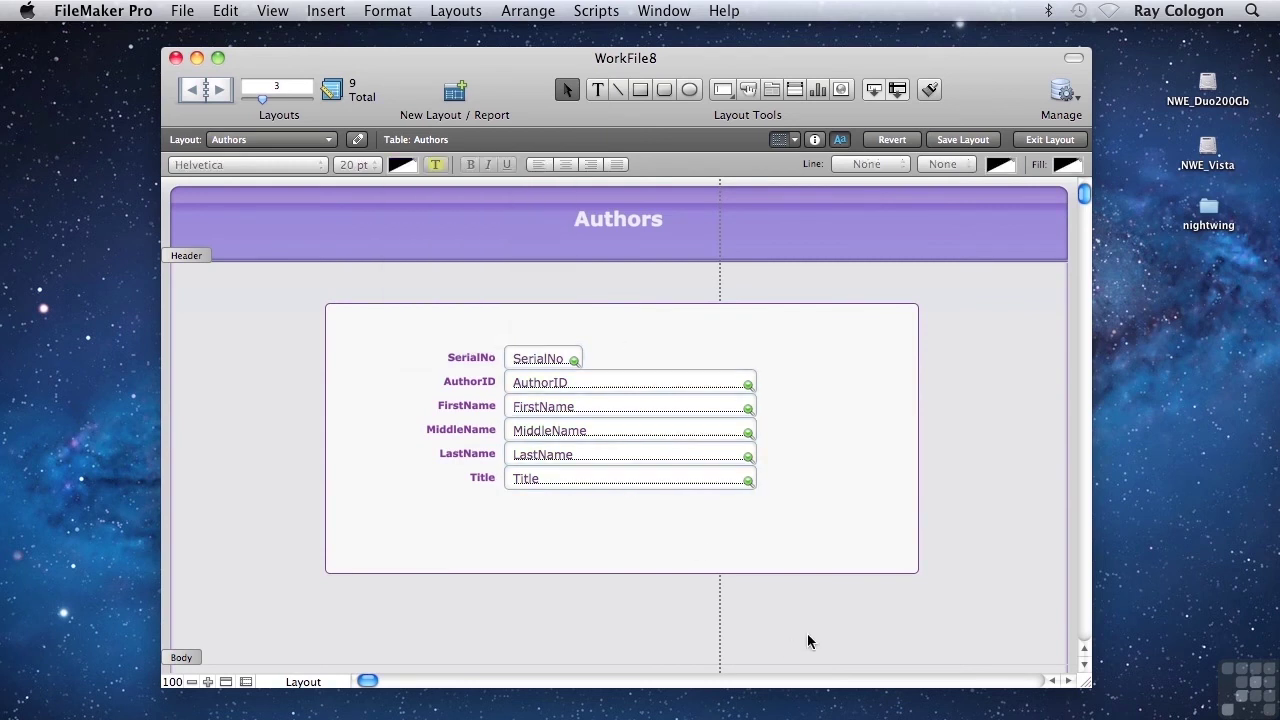
Step: Nudge the Title, LastName, MiddleName, FirstName and AuthorID rows down to loosen spacing
{"action": "left_click_drag", "start_coordinate": [807, 633], "coordinate": [400, 483]}
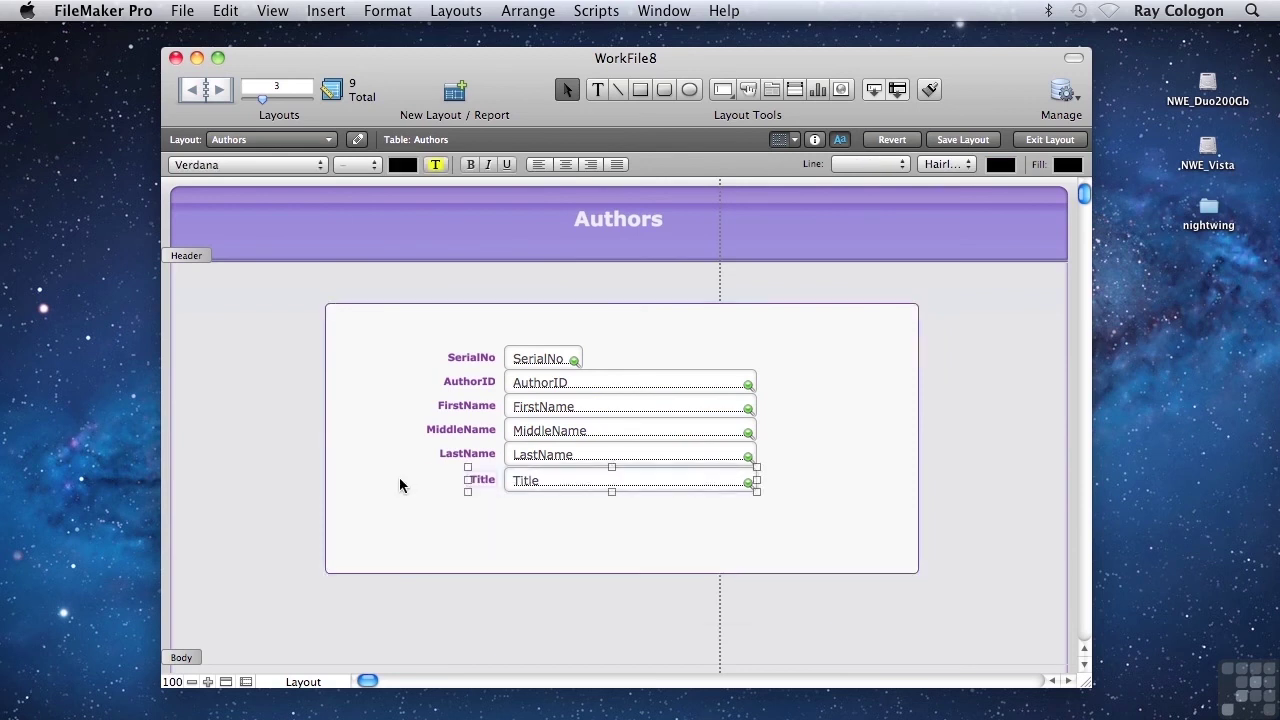
{"action": "key", "text": "Down"}
{"action": "key", "text": "Down"}
{"action": "left_click", "coordinate": [532, 450], "text": "shift"}
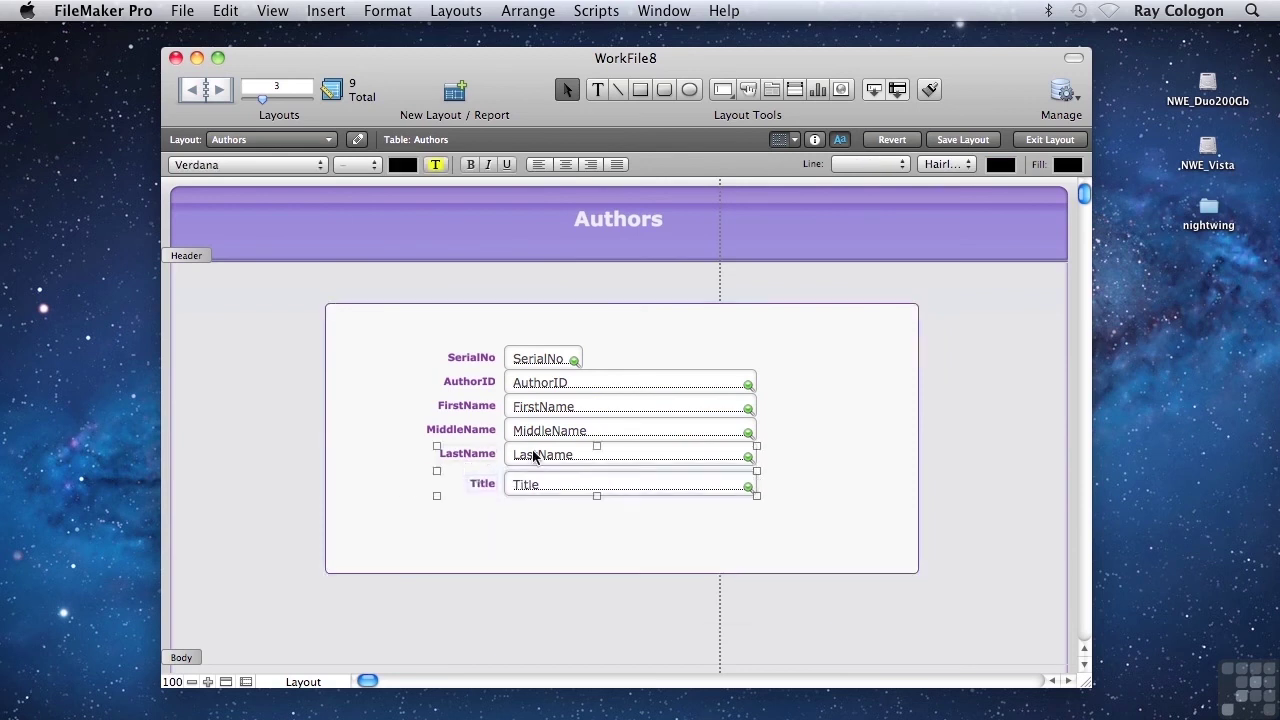
{"action": "key", "text": "Down"}
{"action": "key", "text": "Down"}
{"action": "key", "text": "Down"}
{"action": "key", "text": "Down"}
{"action": "key", "text": "Down"}
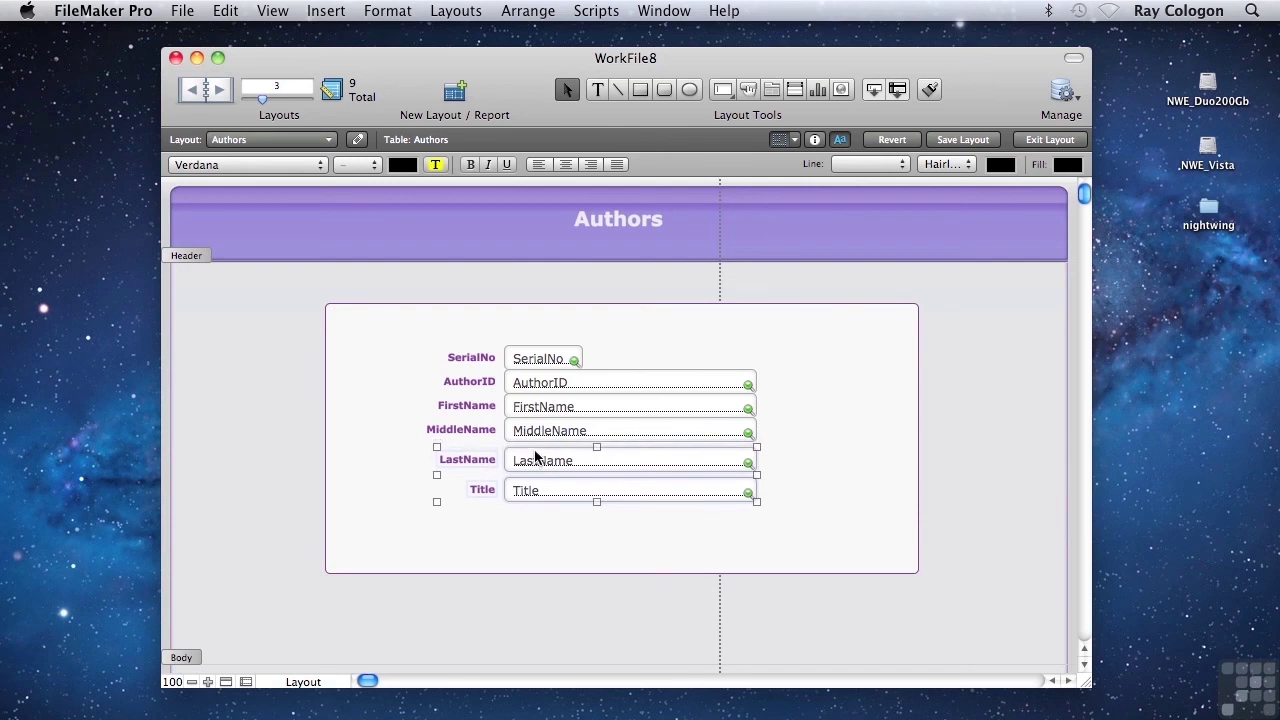
{"action": "left_click", "coordinate": [527, 432], "text": "shift"}
{"action": "key", "text": "Down"}
{"action": "key", "text": "Down"}
{"action": "key", "text": "Down"}
{"action": "key", "text": "Down"}
{"action": "key", "text": "Down"}
{"action": "key", "text": "Down"}
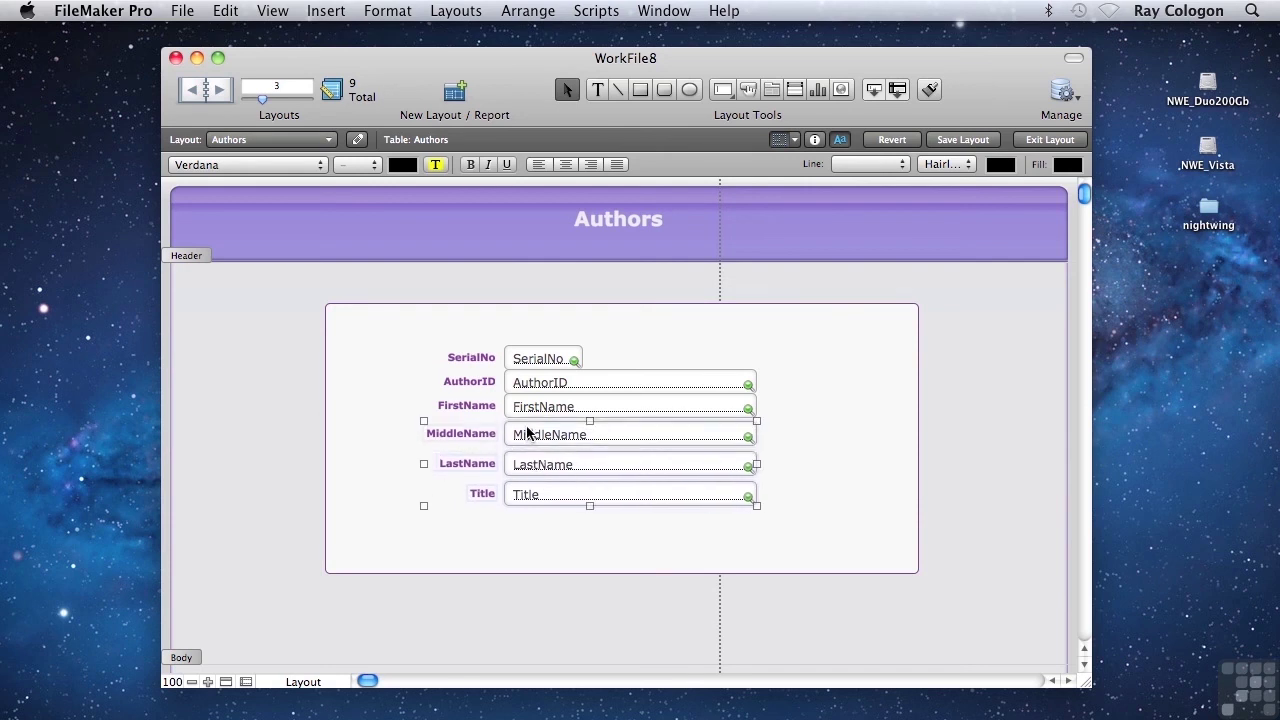
{"action": "left_click", "coordinate": [538, 408], "text": "shift"}
{"action": "key", "text": "Down"}
{"action": "key", "text": "Down"}
{"action": "key", "text": "Down"}
{"action": "key", "text": "Down"}
{"action": "key", "text": "Down"}
{"action": "key", "text": "Down"}
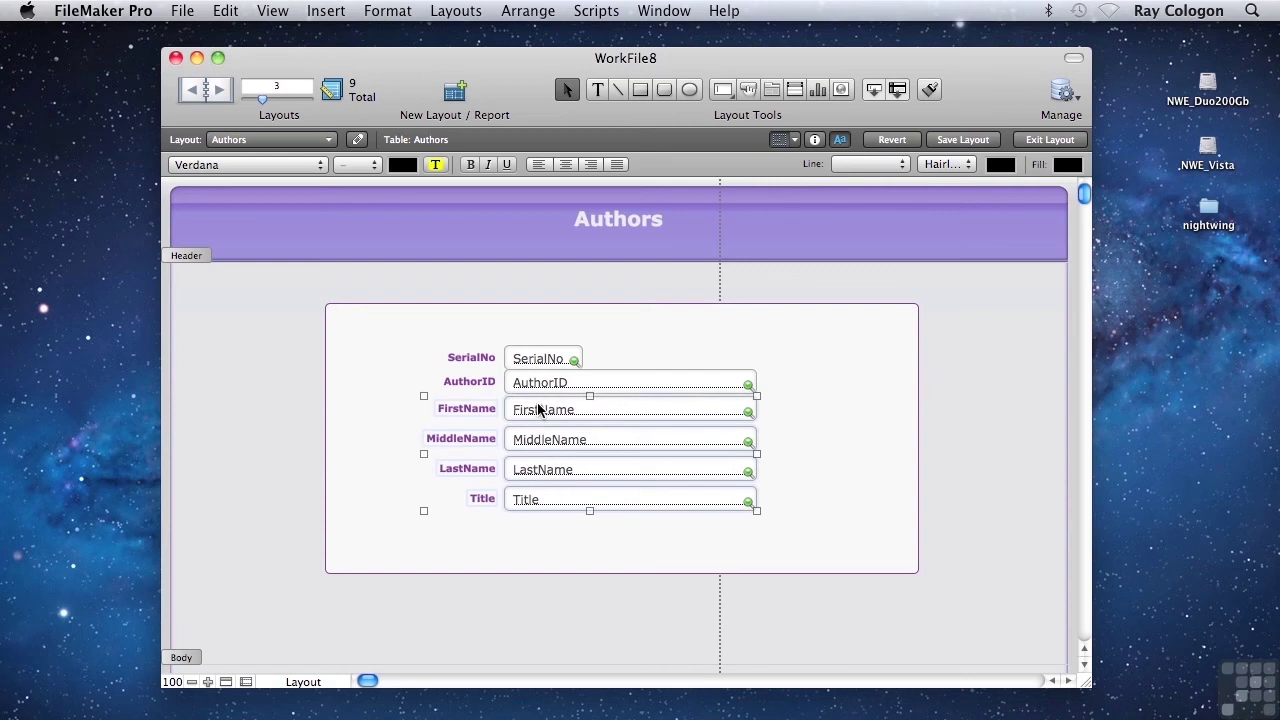
{"action": "left_click", "coordinate": [560, 384], "text": "shift"}
{"action": "key", "text": "Down"}
{"action": "key", "text": "Down"}
{"action": "key", "text": "Down"}
{"action": "key", "text": "Down"}
{"action": "key", "text": "Down"}
{"action": "key", "text": "Down"}
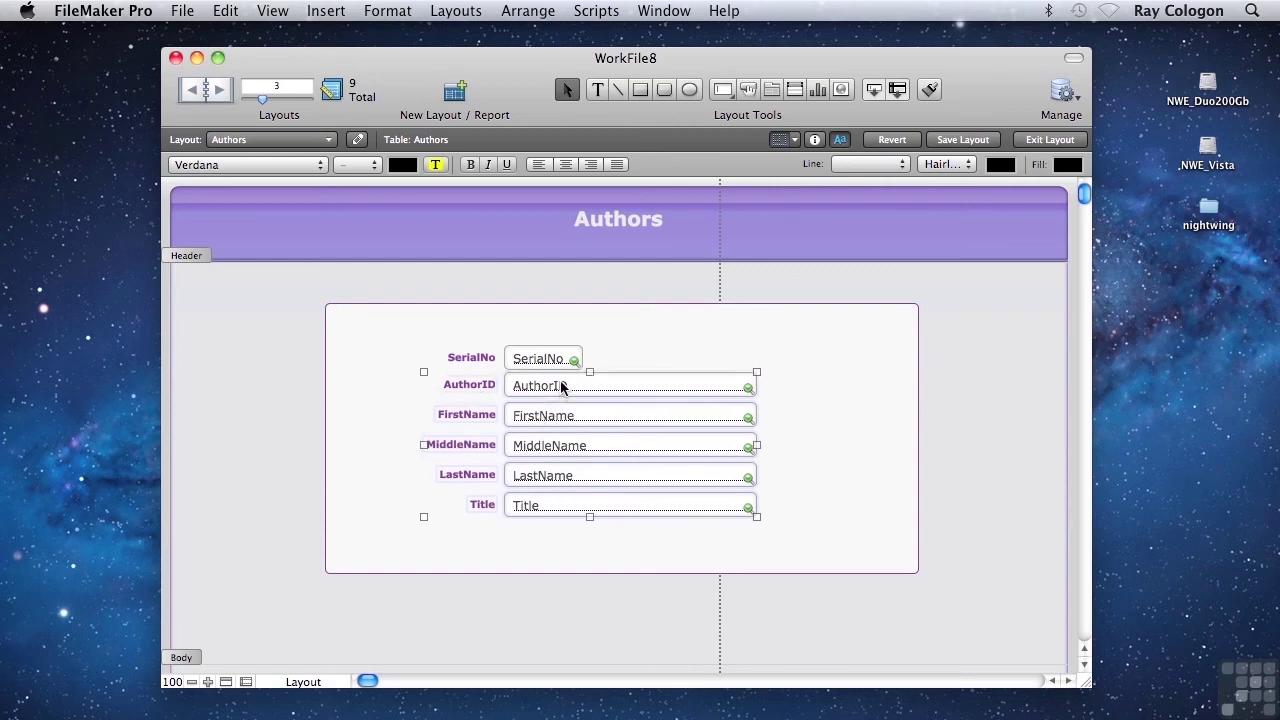
Step: View the Authors layout in Browse mode and advance to record 5
{"action": "left_click", "coordinate": [470, 290]}
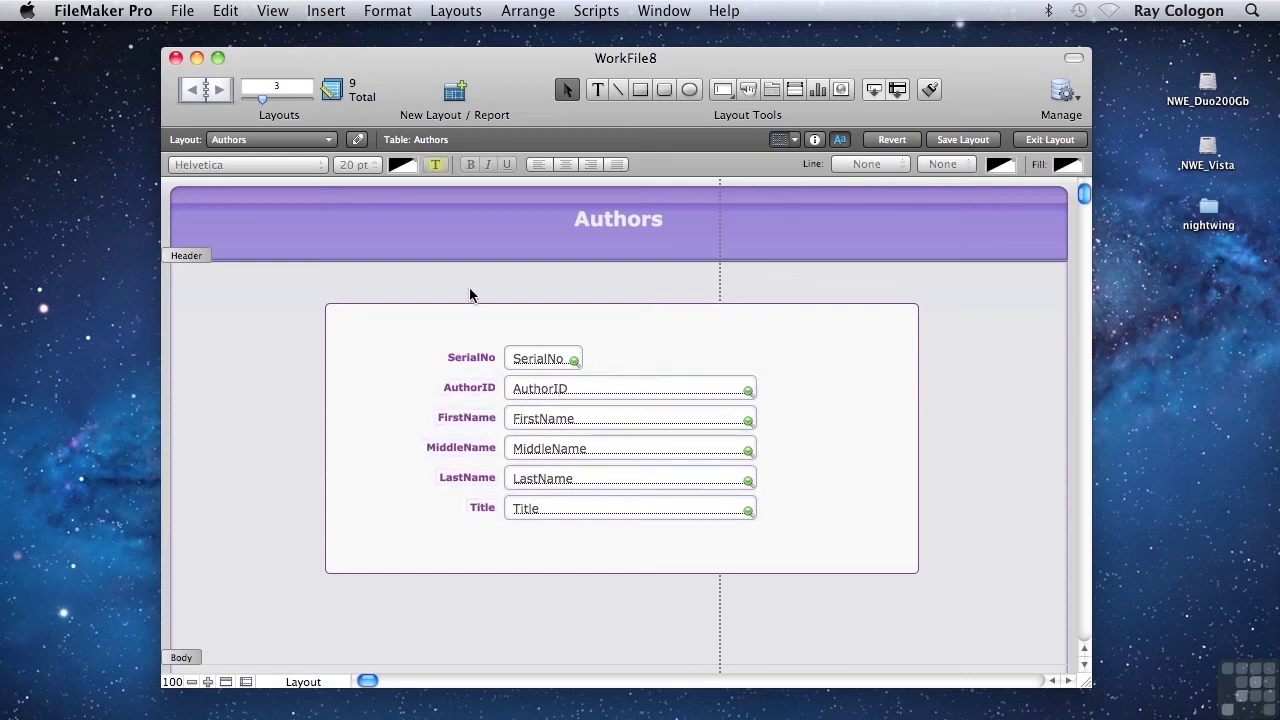
{"action": "left_click", "coordinate": [278, 12]}
{"action": "left_click", "coordinate": [285, 36]}
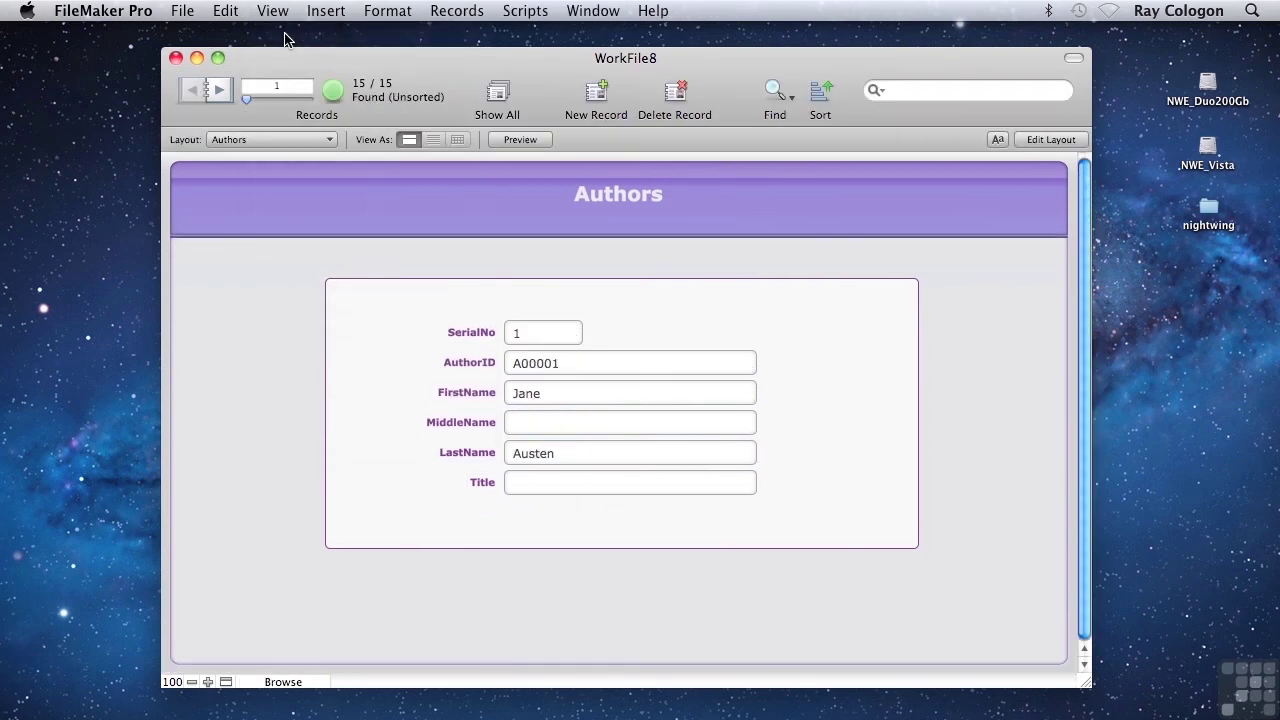
{"action": "left_click", "coordinate": [221, 90]}
{"action": "left_click", "coordinate": [221, 90]}
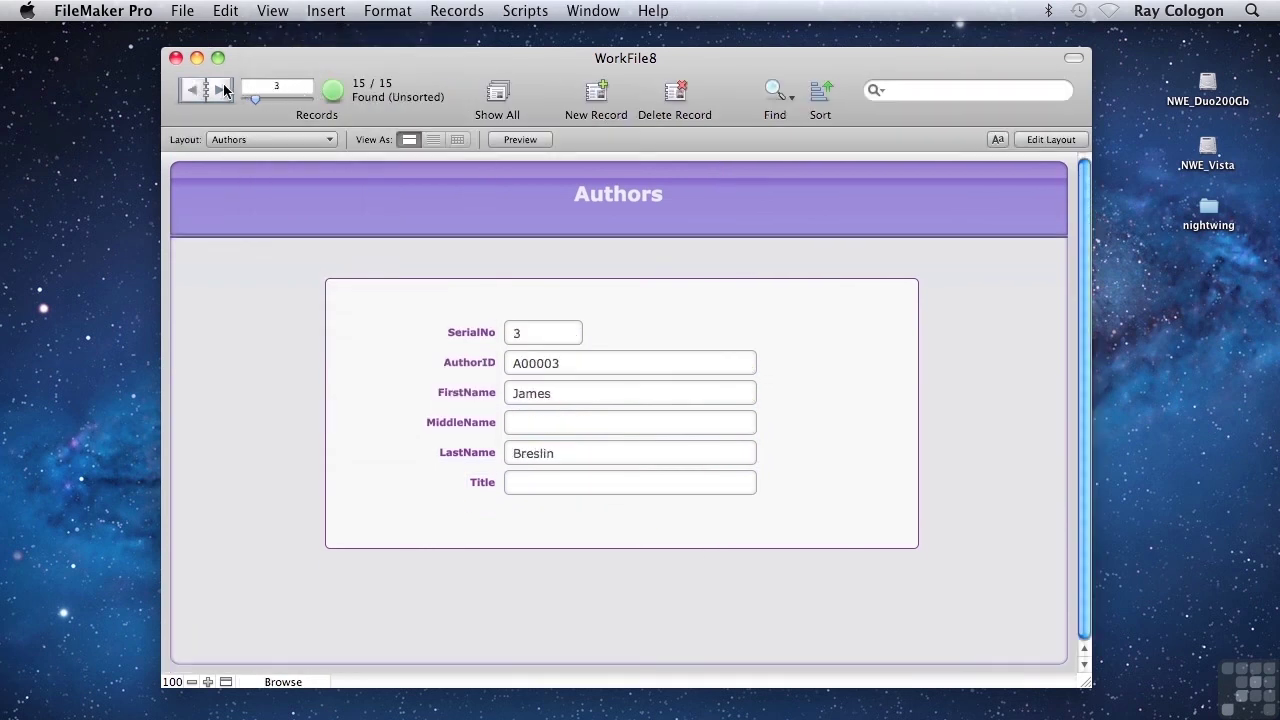
{"action": "left_click", "coordinate": [222, 90]}
{"action": "left_click", "coordinate": [222, 90]}
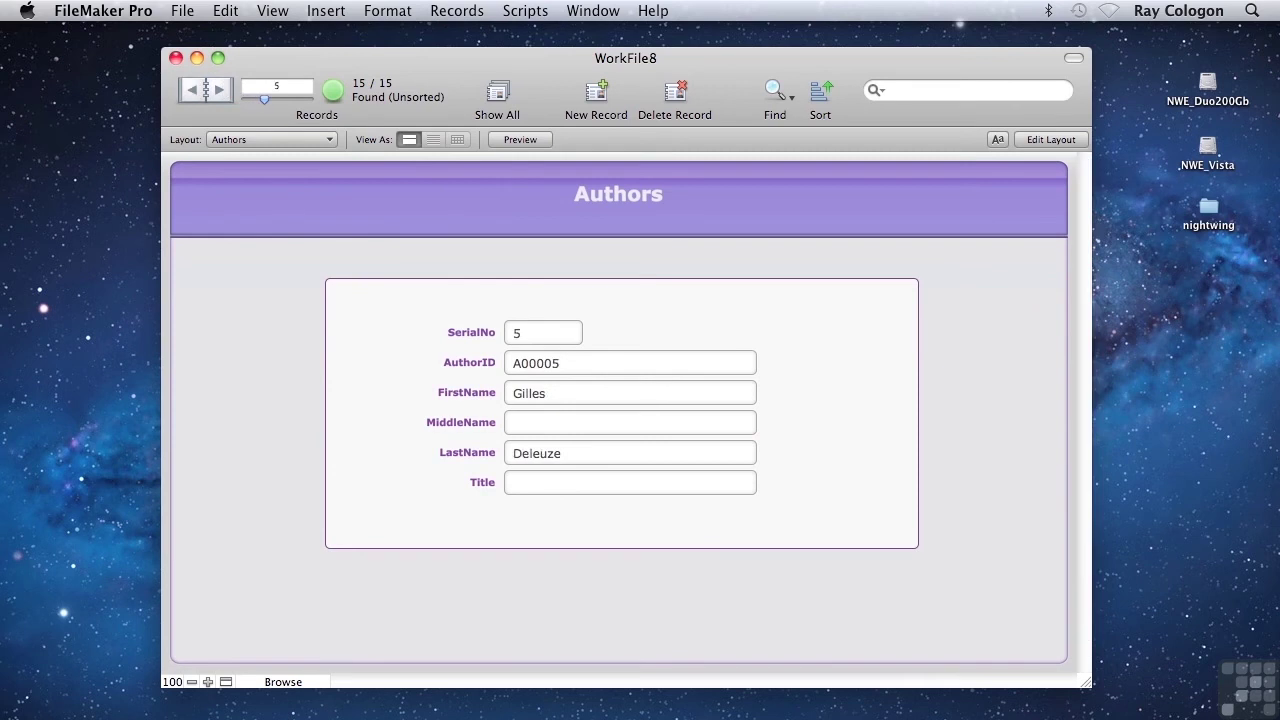
{"action": "left_click", "coordinate": [270, 12]}
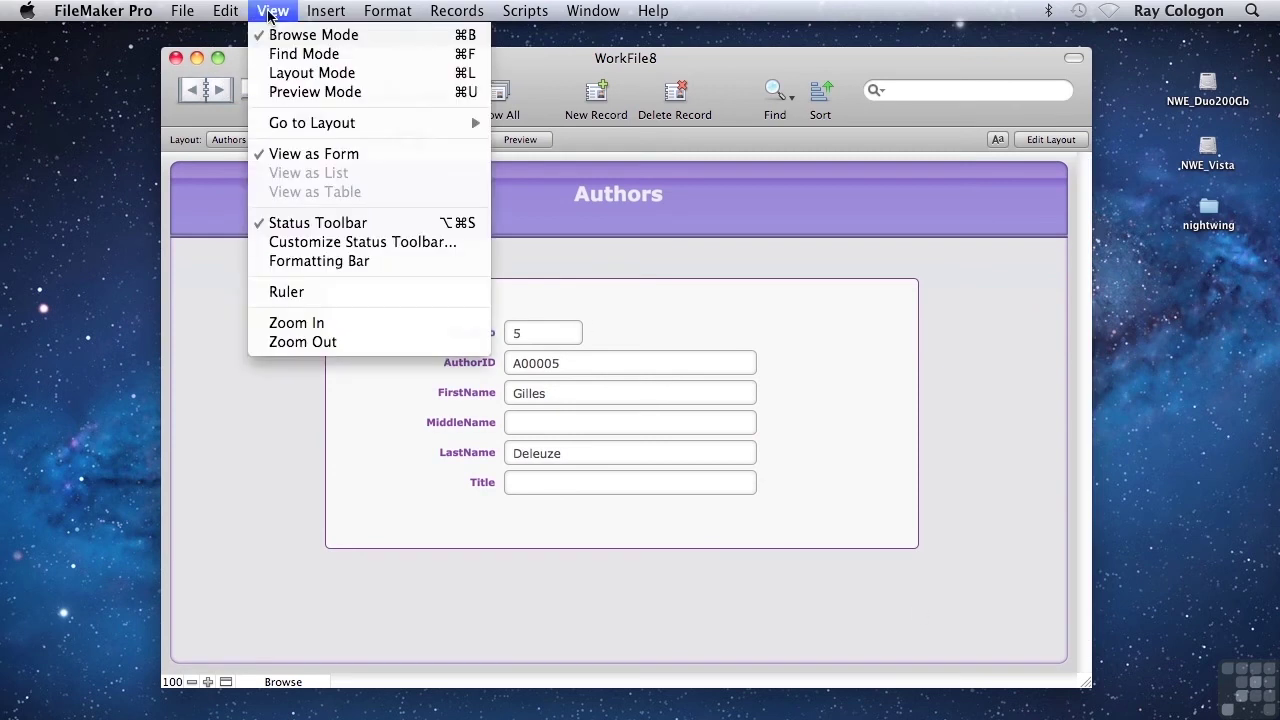
Step: Return to Layout mode and duplicate the Authors layout as Authors Copy
{"action": "left_click", "coordinate": [276, 73]}
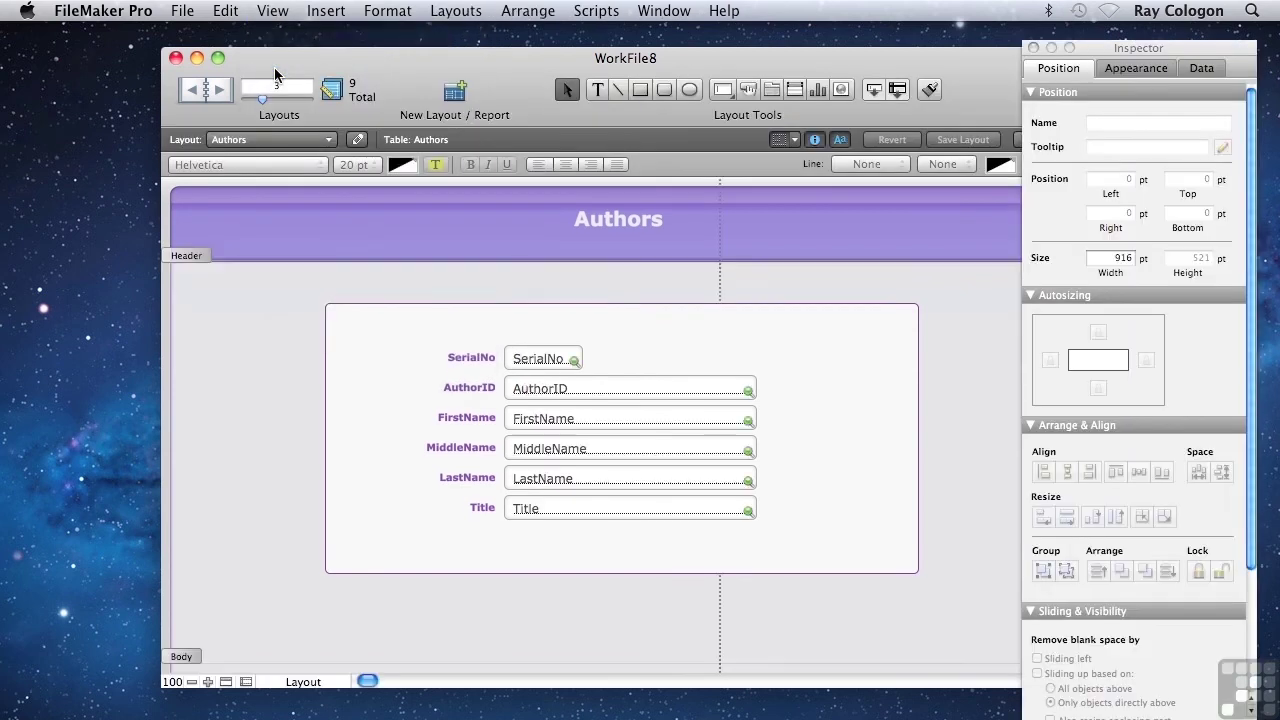
{"action": "left_click", "coordinate": [456, 12]}
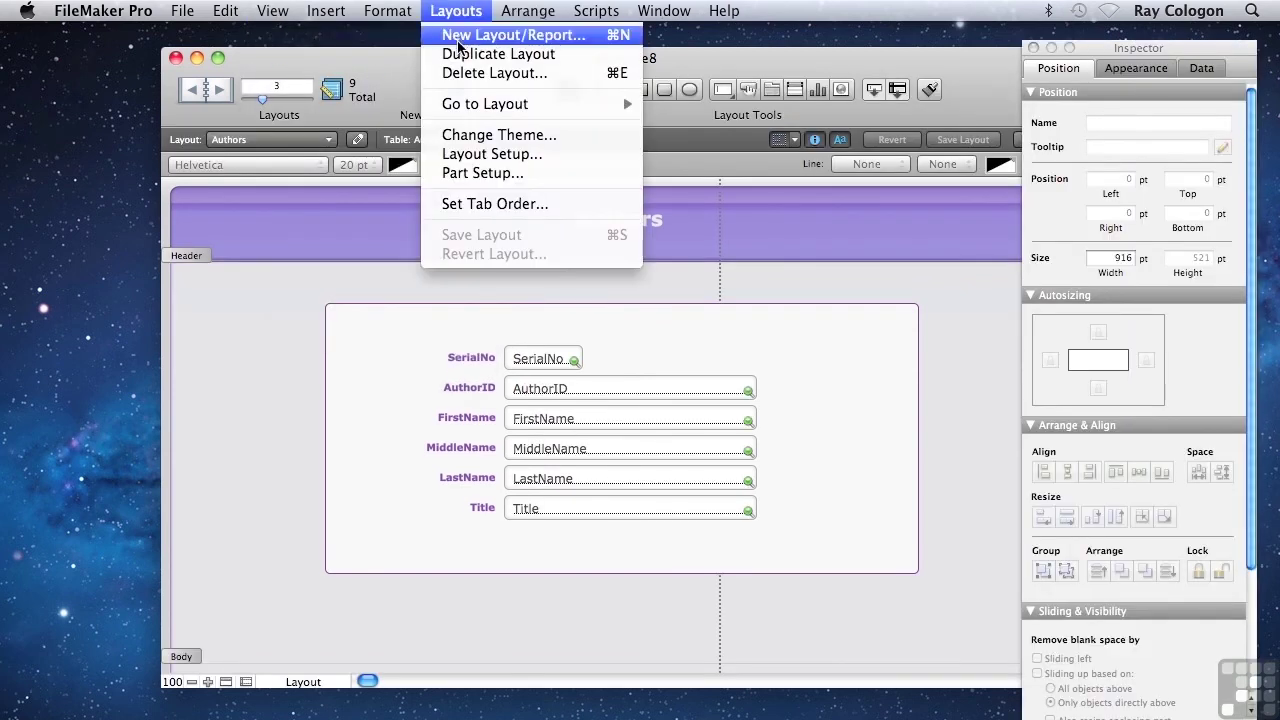
{"action": "left_click", "coordinate": [461, 54]}
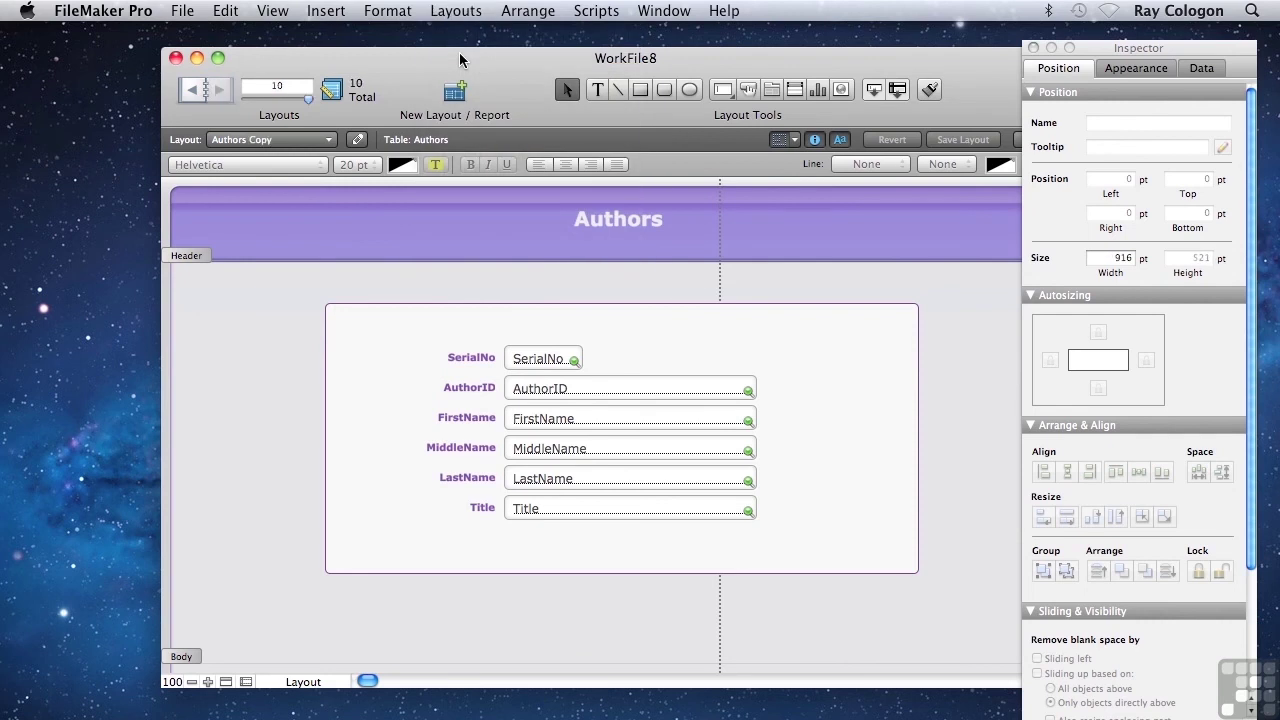
{"action": "left_click", "coordinate": [218, 143]}
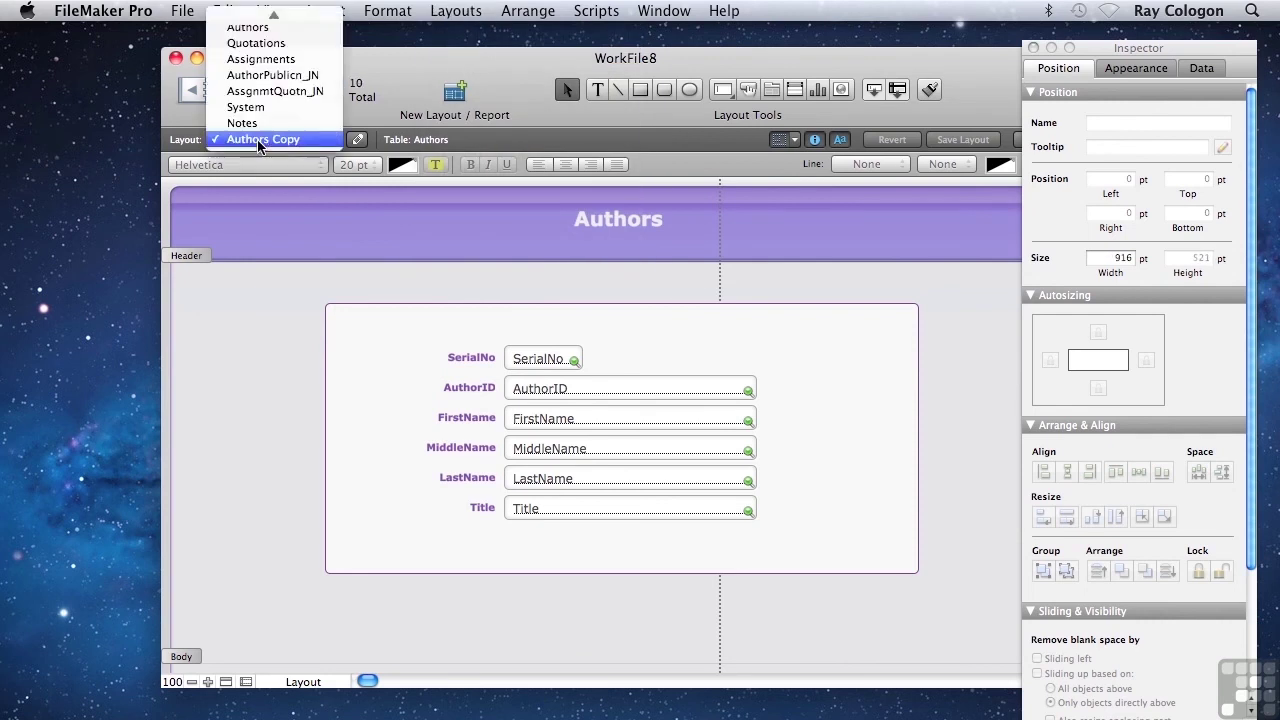
{"action": "left_click", "coordinate": [251, 187]}
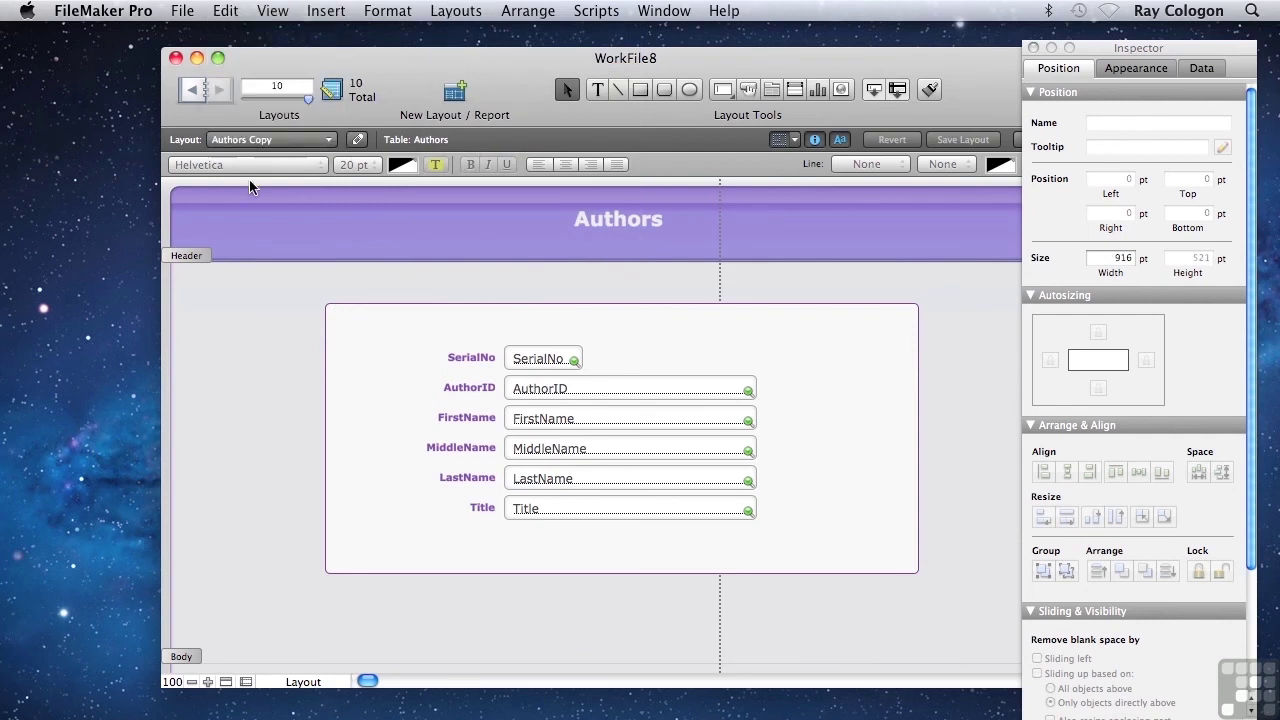
Step: Make the header taller and draw a rectangle strip across its lower part
{"action": "left_click_drag", "start_coordinate": [184, 254], "coordinate": [180, 285]}
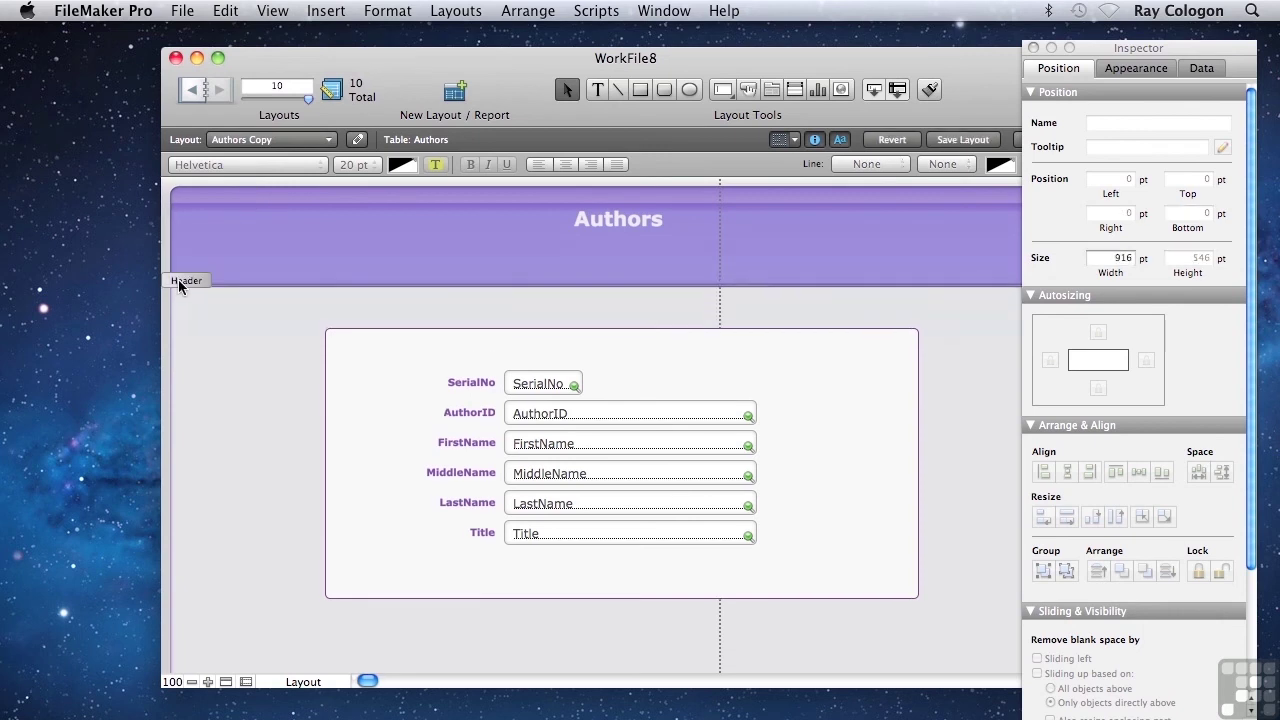
{"action": "left_click", "coordinate": [640, 91]}
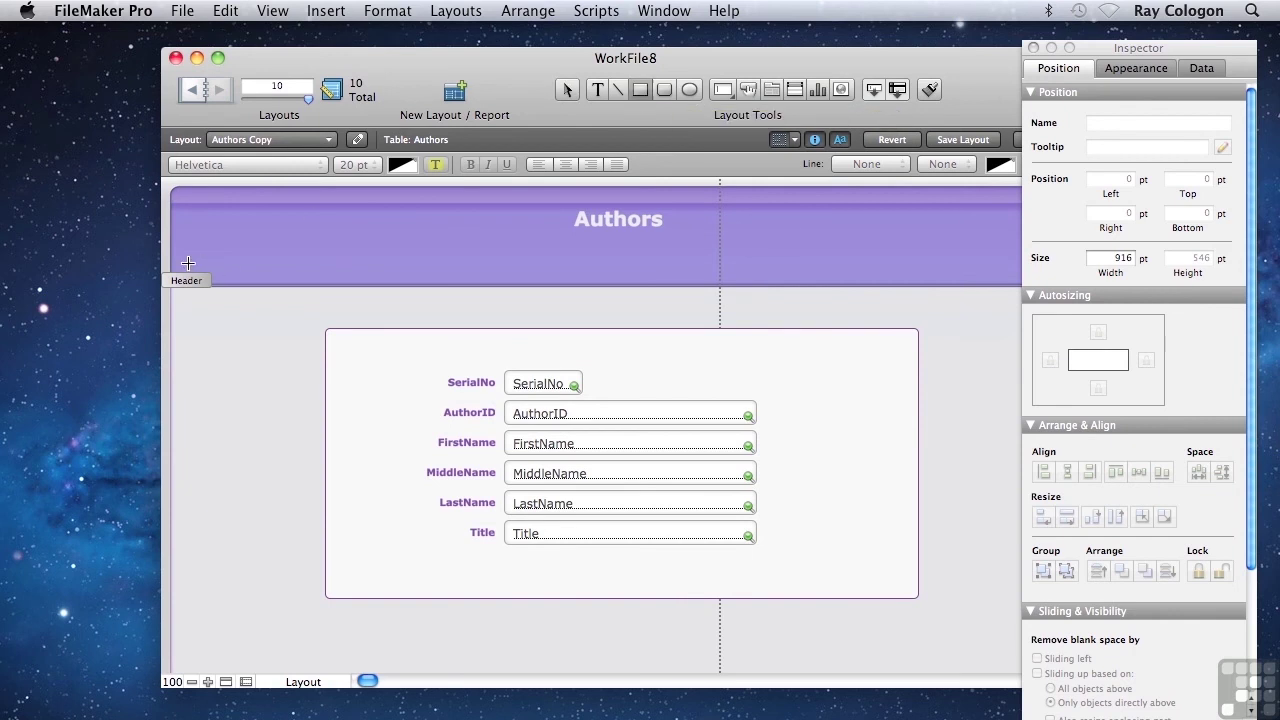
{"action": "mouse_move", "coordinate": [170, 259]}
{"action": "left_mouse_down"}
{"action": "mouse_move", "coordinate": [414, 283]}
{"action": "mouse_move", "coordinate": [1057, 288]}
{"action": "left_mouse_up"}
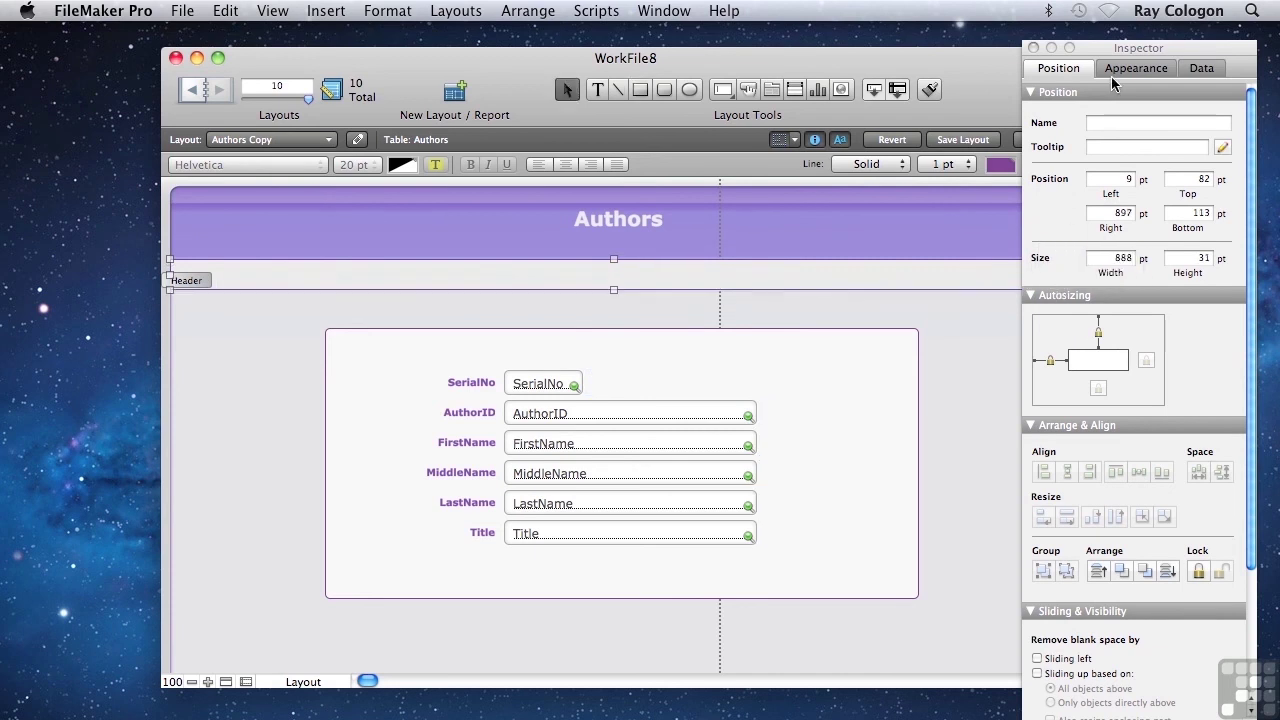
Step: Resize the header strip's right edge and nudge it into position
{"action": "left_click", "coordinate": [1034, 49]}
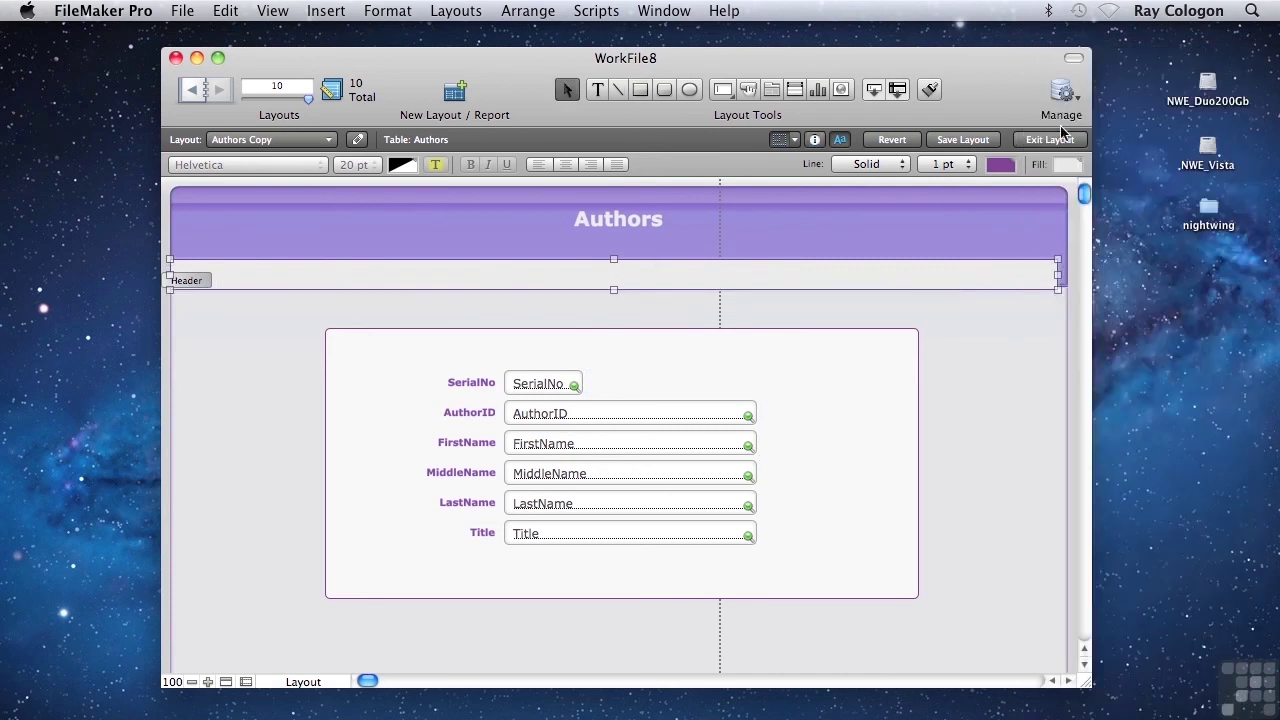
{"action": "left_click_drag", "start_coordinate": [1062, 272], "coordinate": [963, 272]}
{"action": "key", "text": "Up"}
{"action": "key", "text": "Up"}
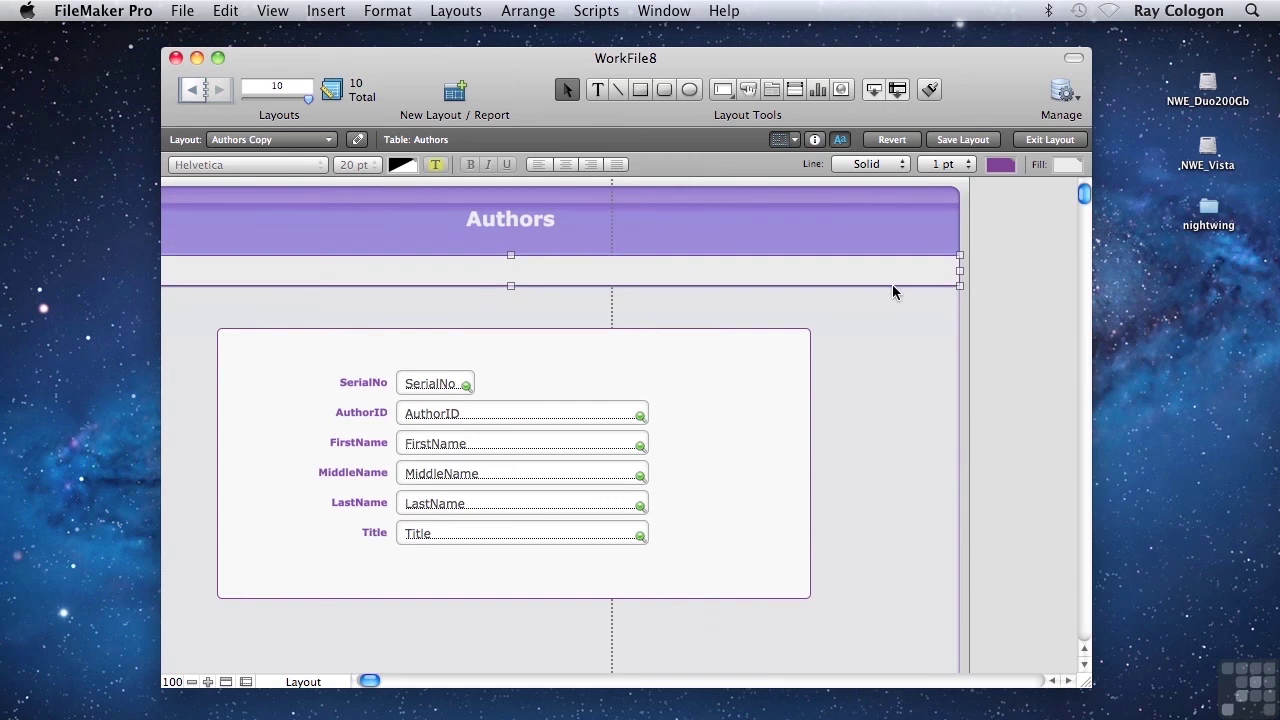
{"action": "key", "text": "Down"}
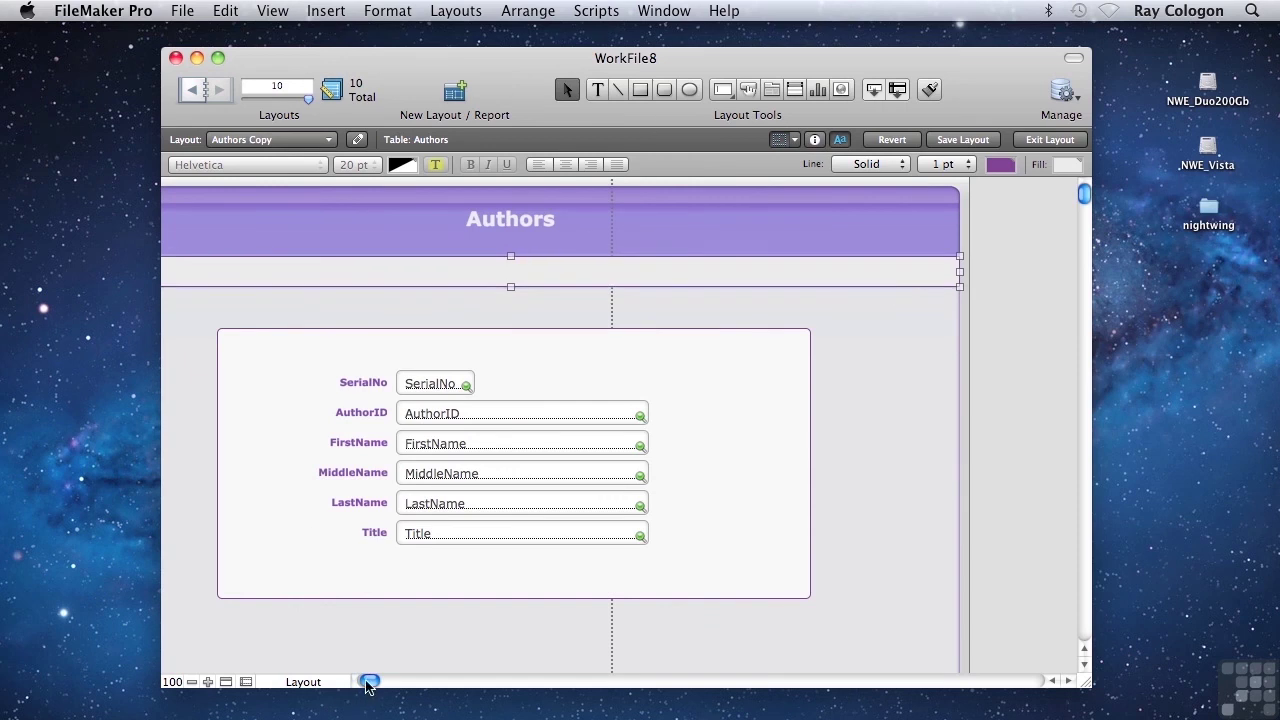
{"action": "left_click_drag", "start_coordinate": [370, 681], "coordinate": [360, 686]}
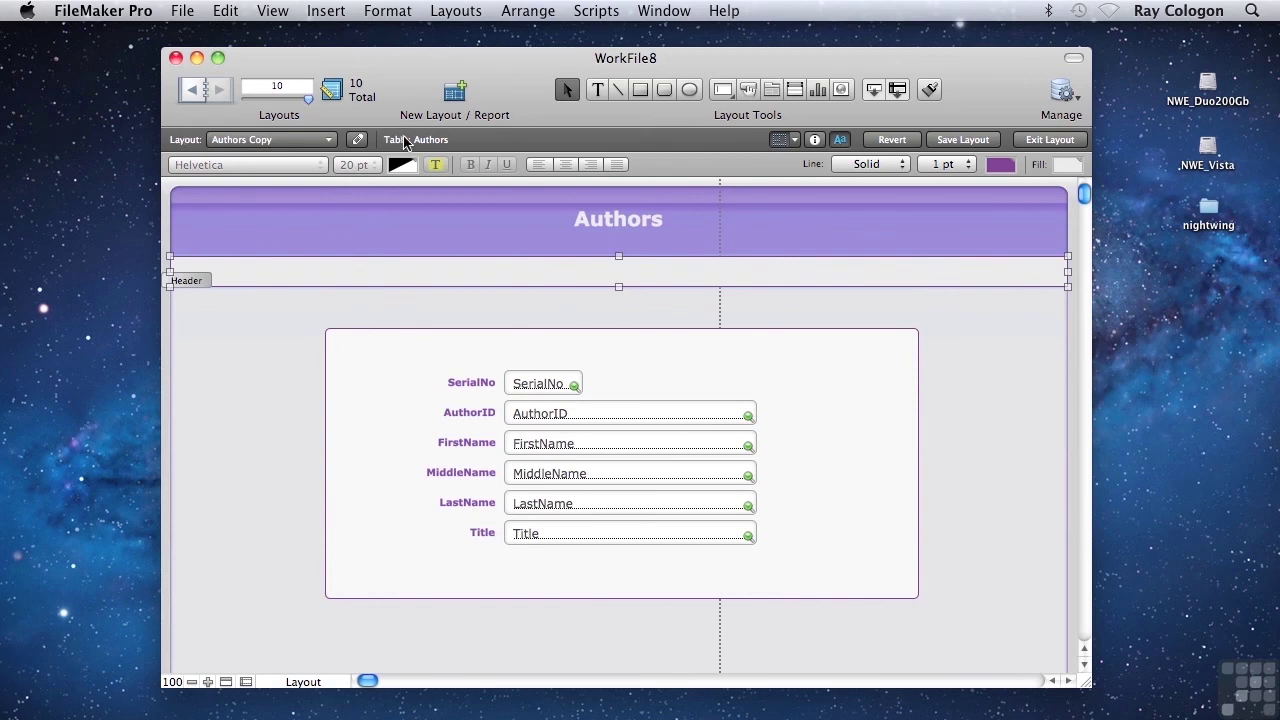
Step: Fill the strip with pale lavender, HSB 258° / 12% / 89%
{"action": "left_click", "coordinate": [1066, 165]}
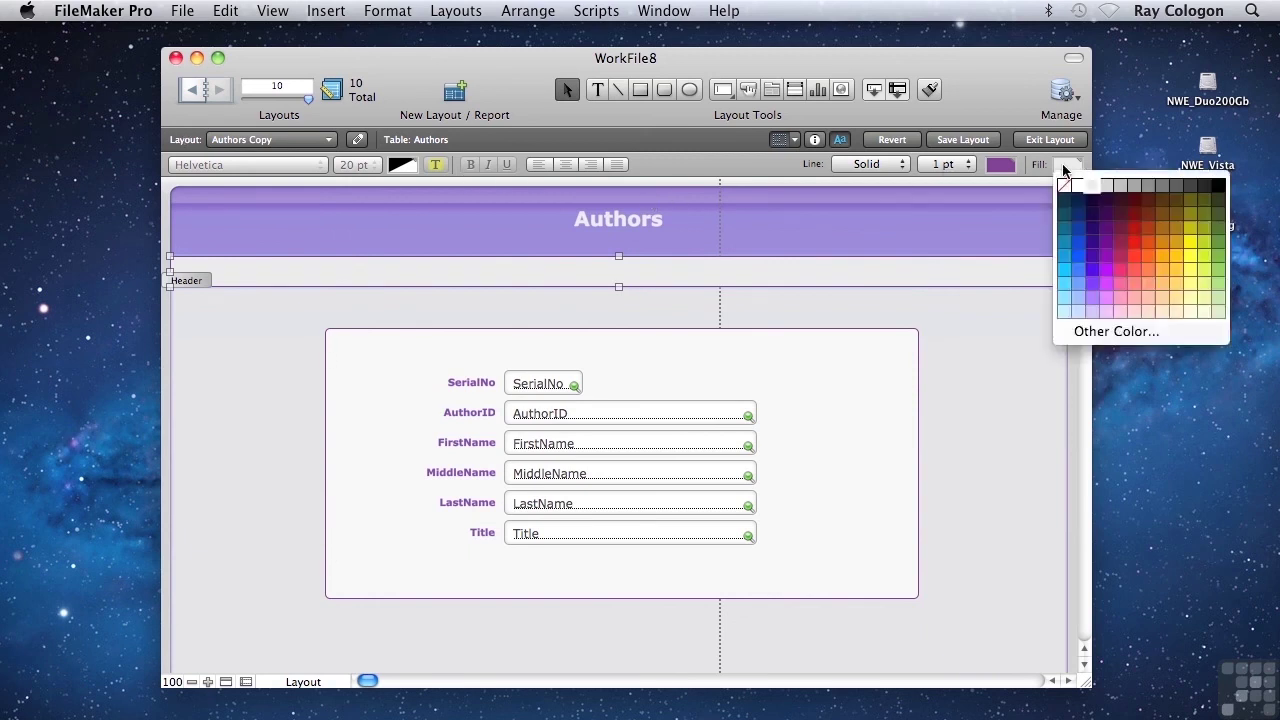
{"action": "left_click", "coordinate": [1093, 313]}
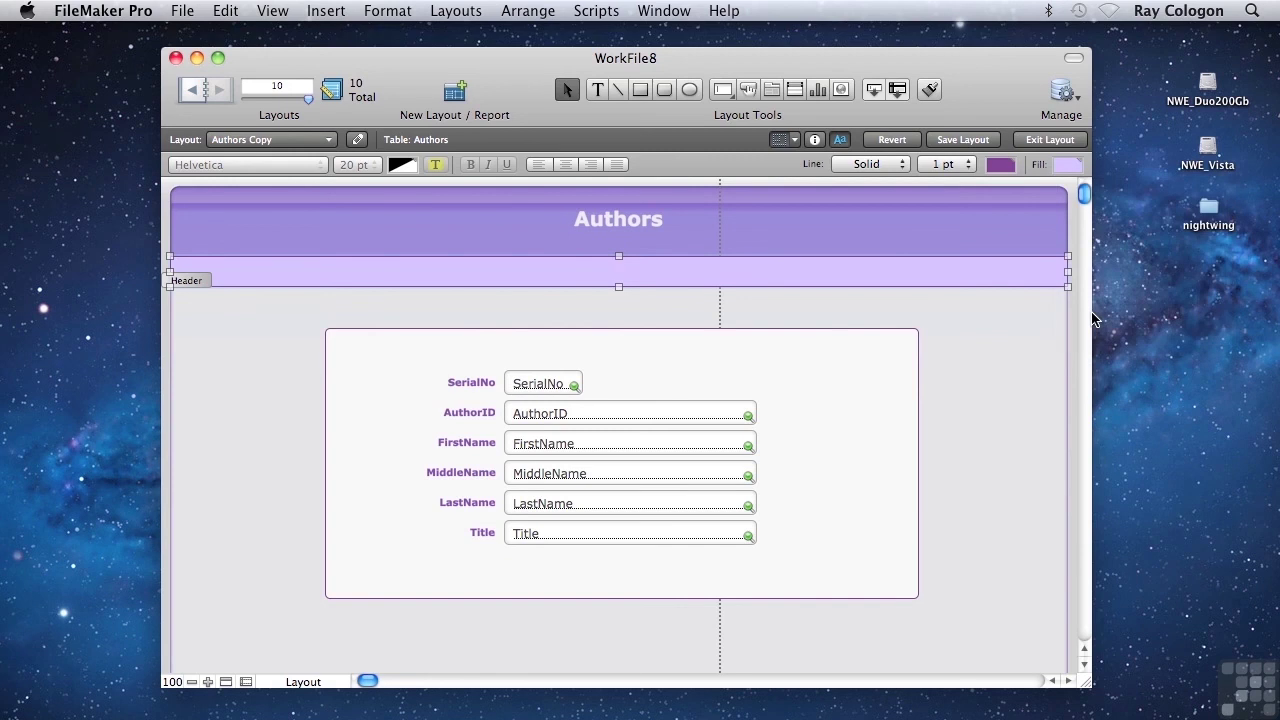
{"action": "left_click", "coordinate": [1066, 165]}
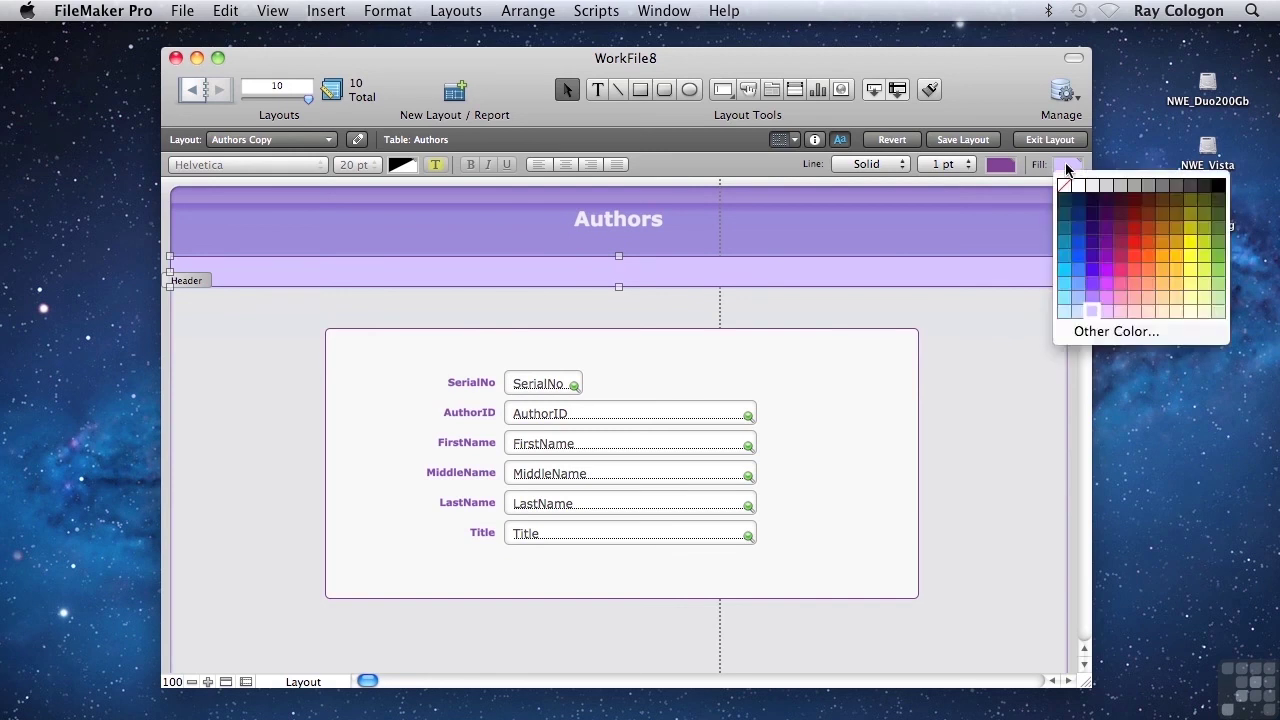
{"action": "left_click", "coordinate": [1093, 332]}
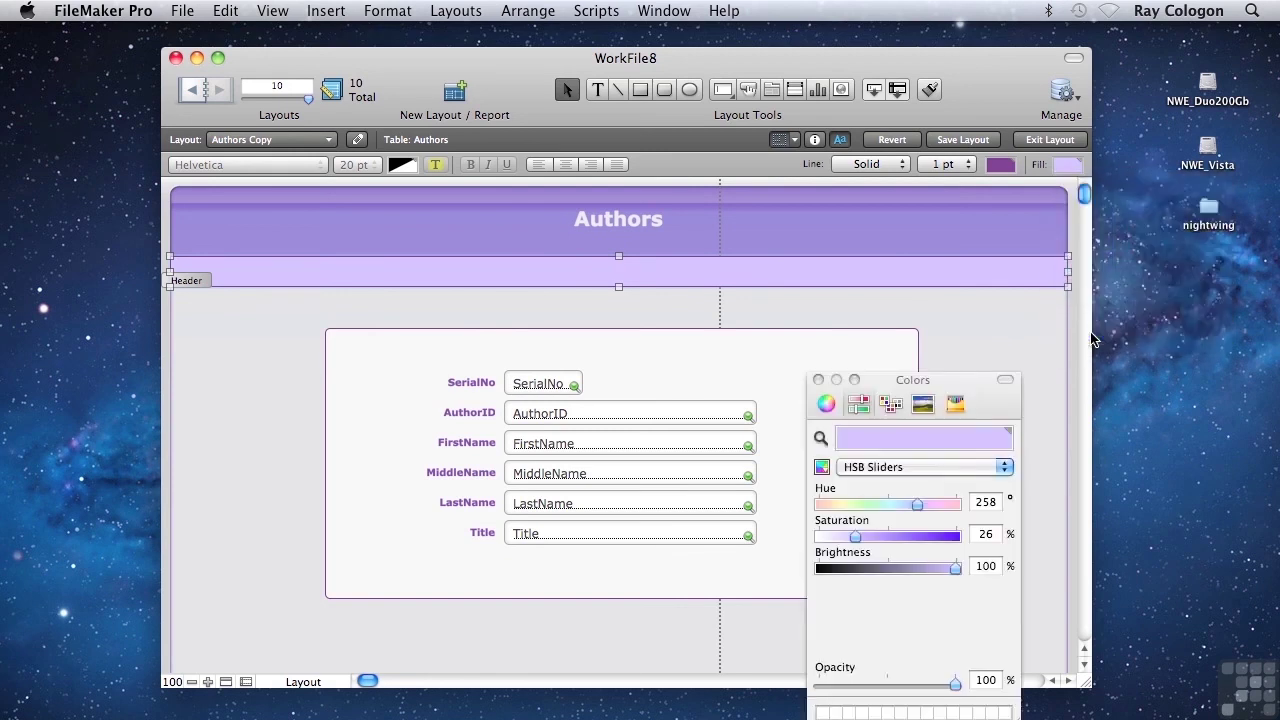
{"action": "left_click", "coordinate": [840, 537]}
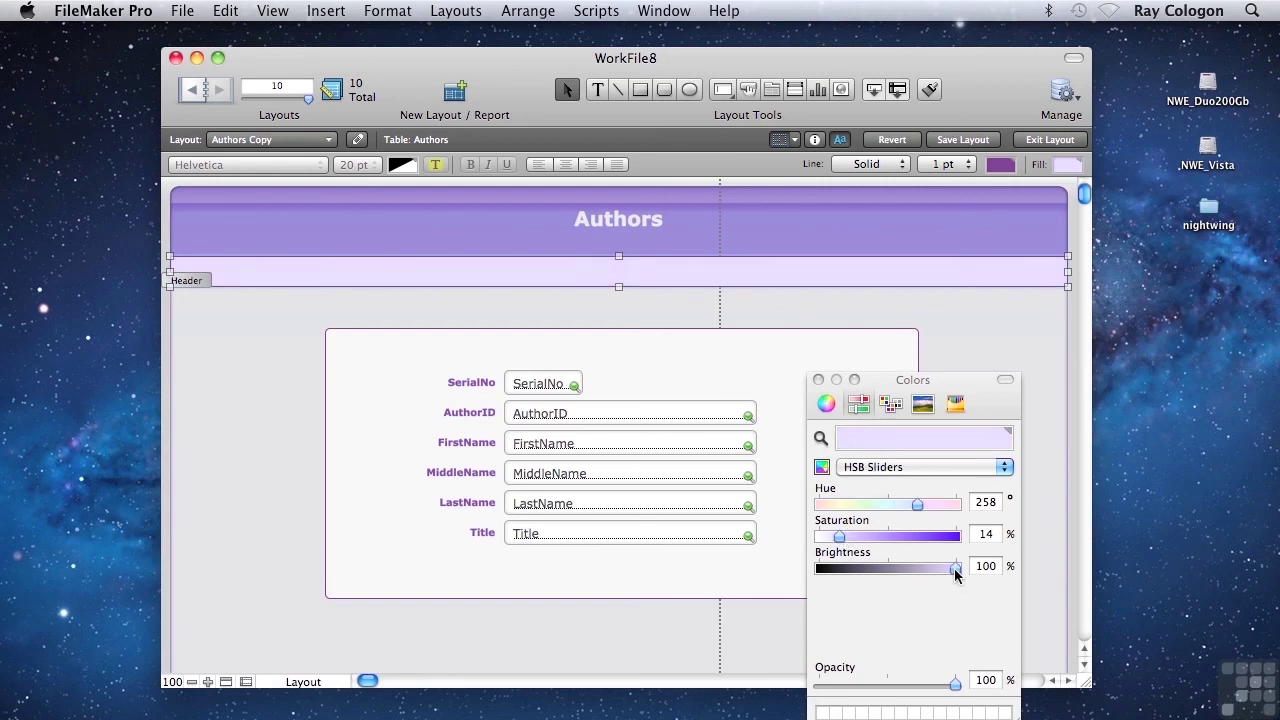
{"action": "left_click_drag", "start_coordinate": [956, 569], "coordinate": [940, 569]}
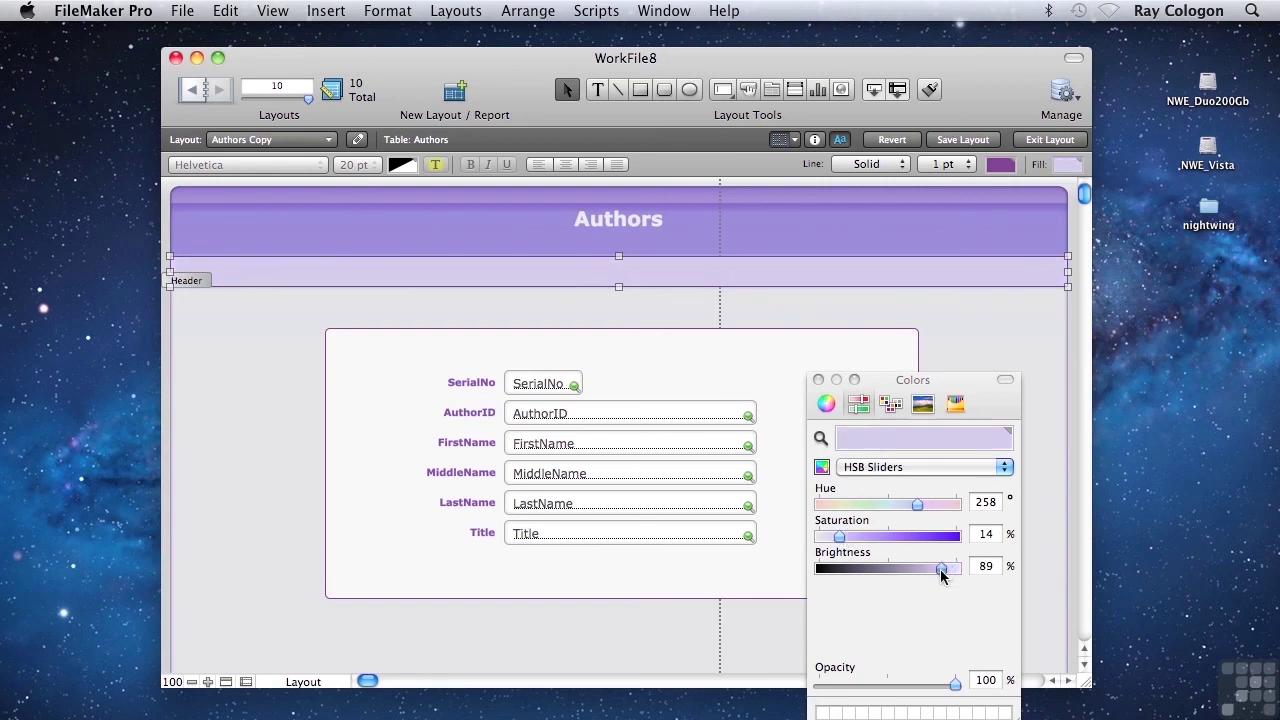
{"action": "left_click", "coordinate": [831, 539]}
{"action": "left_click_drag", "start_coordinate": [831, 539], "coordinate": [837, 538]}
{"action": "left_click", "coordinate": [818, 380]}
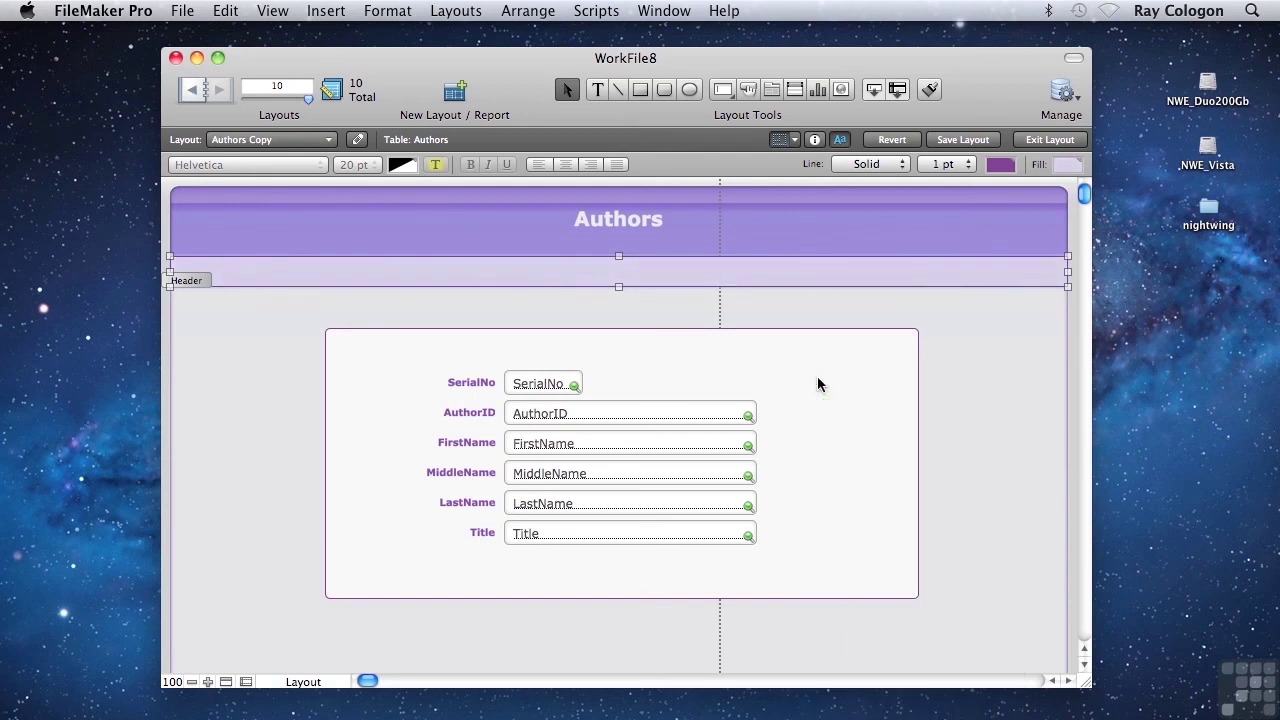
Step: Move the SerialNo label onto the header strip and send the strip to the back
{"action": "left_click", "coordinate": [473, 386]}
{"action": "left_click_drag", "start_coordinate": [473, 386], "coordinate": [255, 276]}
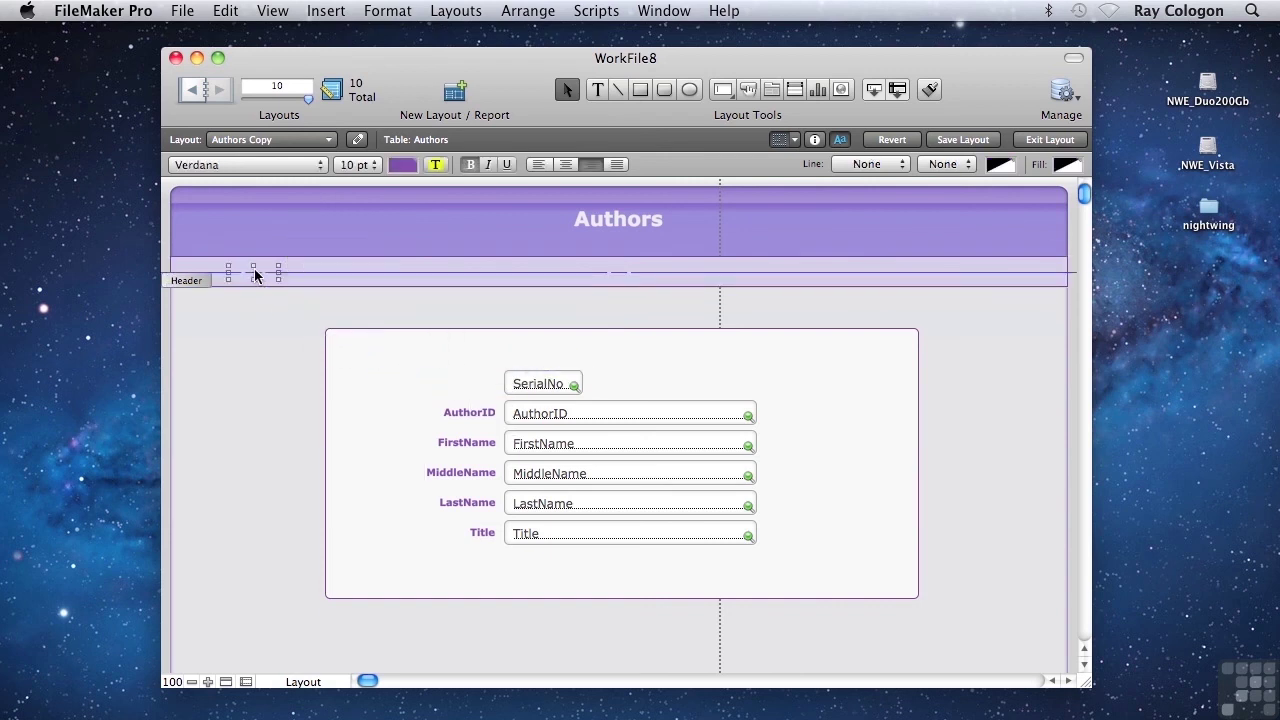
{"action": "left_click", "coordinate": [338, 269]}
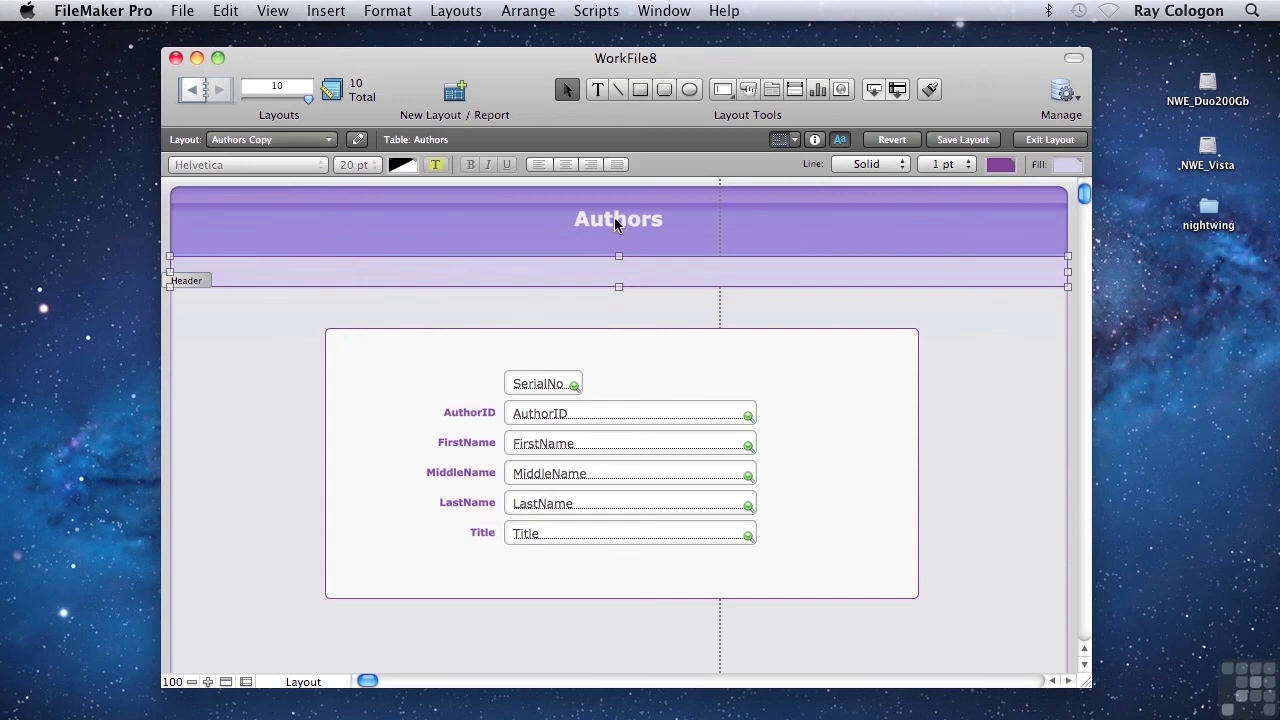
{"action": "left_click", "coordinate": [538, 12]}
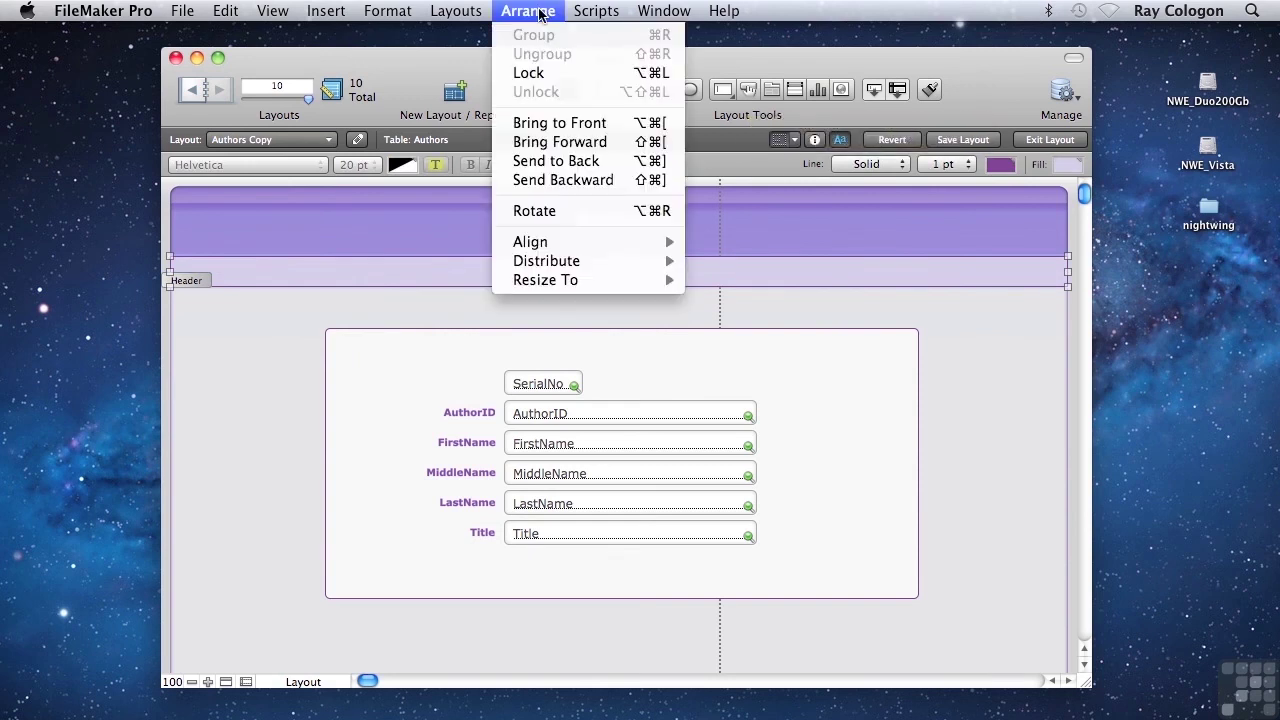
{"action": "left_click", "coordinate": [572, 161]}
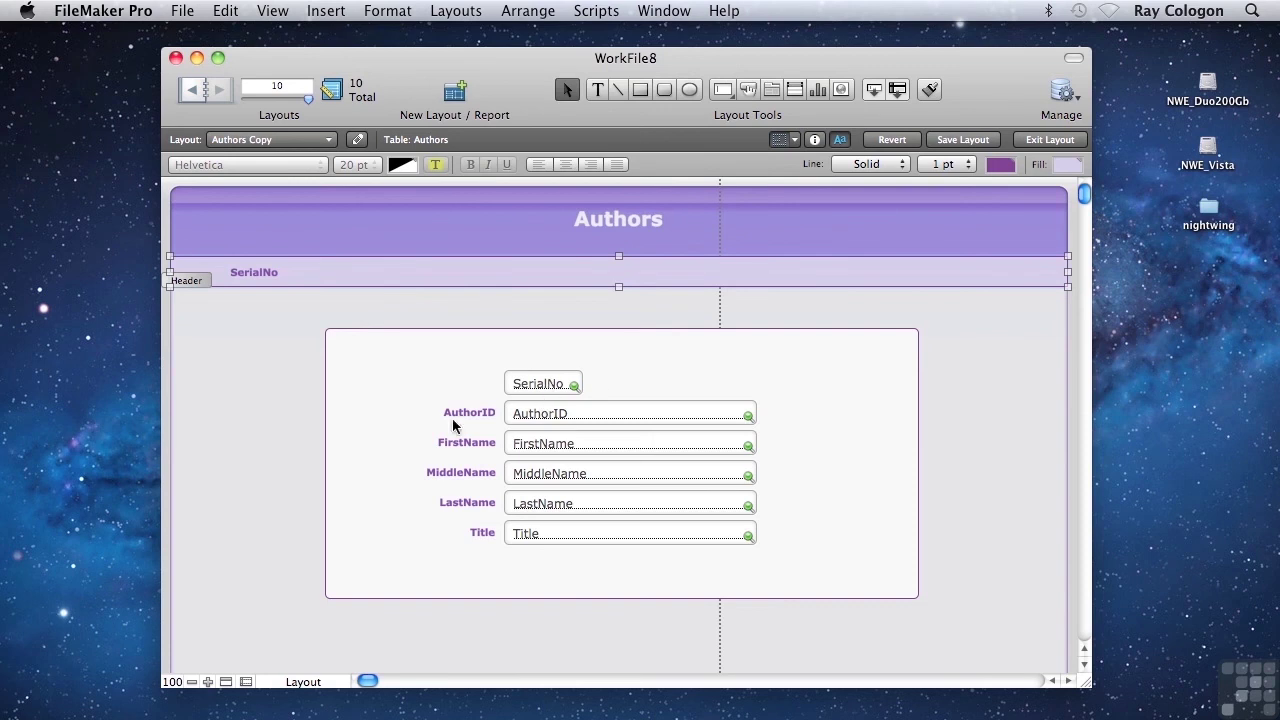
Step: Line up the AuthorID, FirstName, MiddleName and LastName labels in the header row, evenly spaced
{"action": "left_click_drag", "start_coordinate": [466, 416], "coordinate": [342, 279]}
{"action": "left_click_drag", "start_coordinate": [468, 441], "coordinate": [464, 276]}
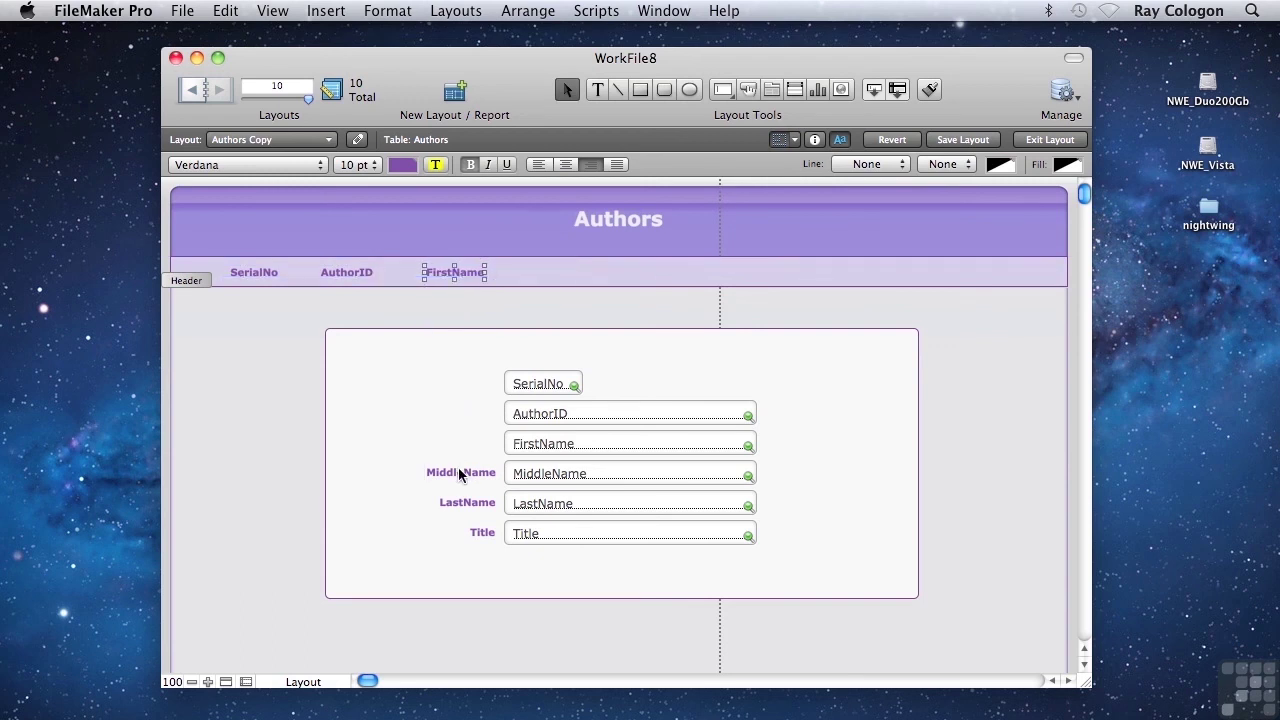
{"action": "left_click_drag", "start_coordinate": [459, 471], "coordinate": [577, 330]}
{"action": "left_click_drag", "start_coordinate": [564, 287], "coordinate": [575, 274]}
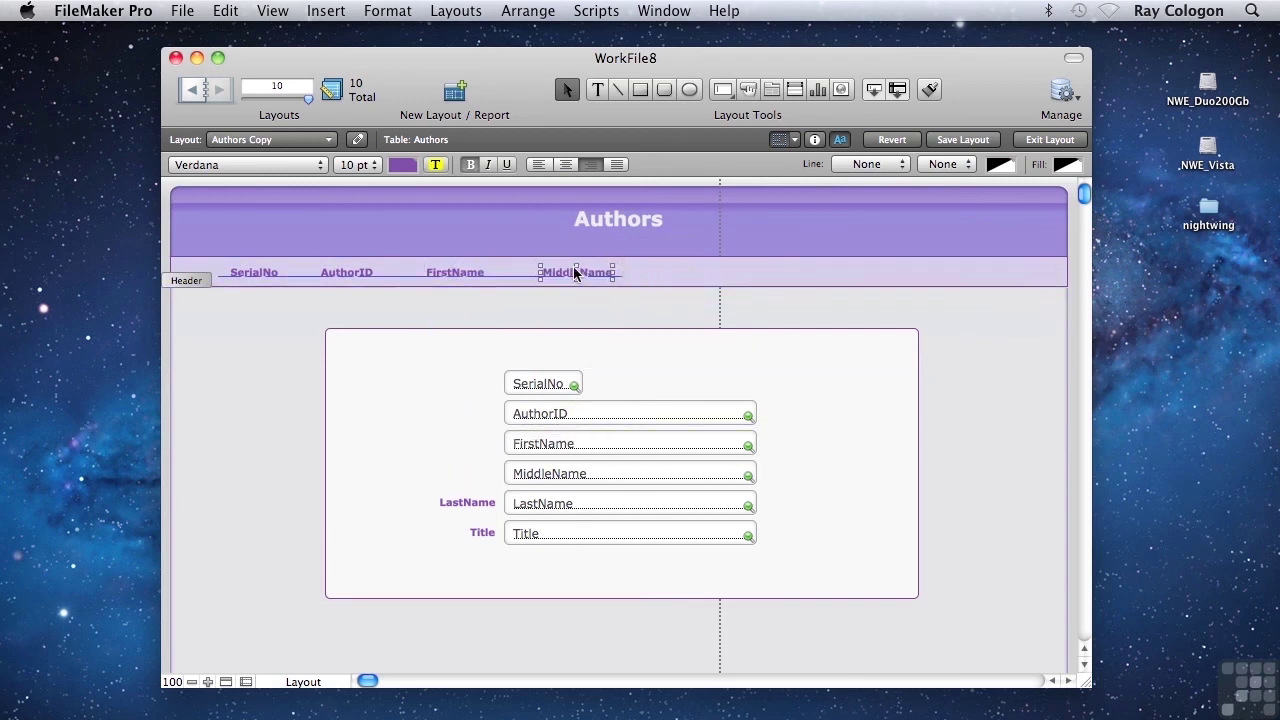
{"action": "left_click_drag", "start_coordinate": [470, 505], "coordinate": [685, 275]}
{"action": "left_click", "coordinate": [570, 274], "text": "shift"}
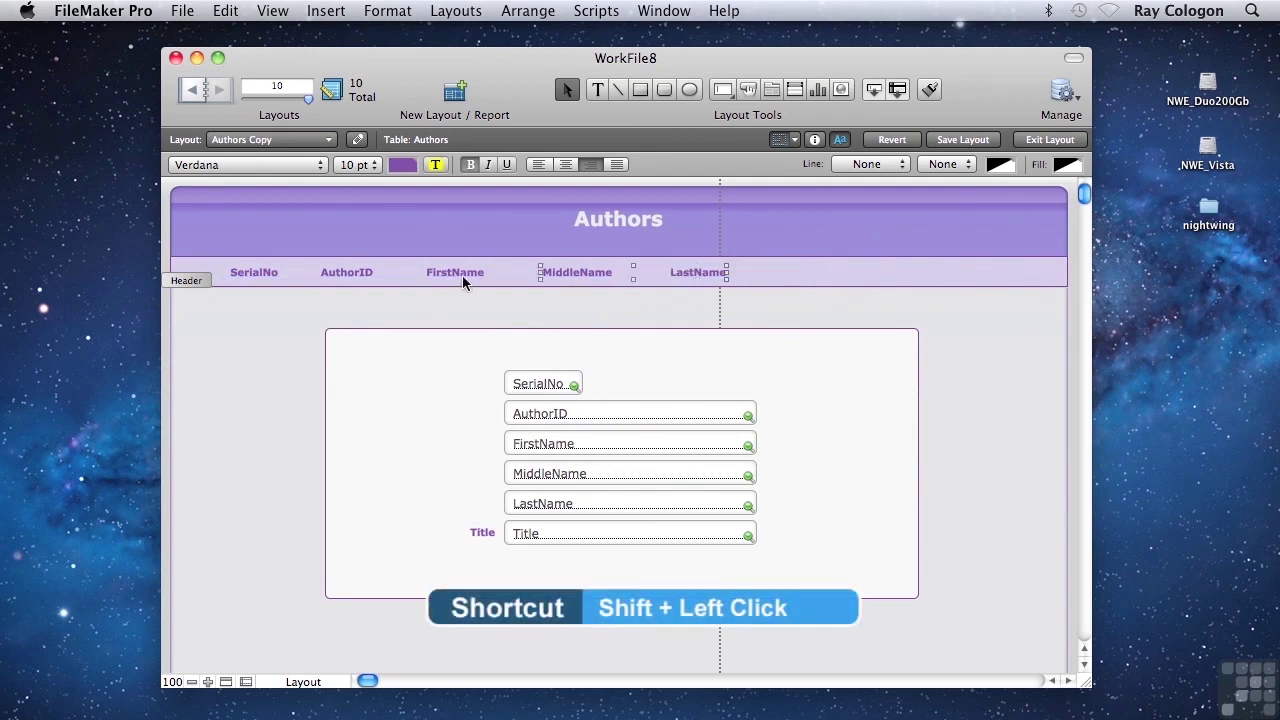
{"action": "left_click_drag", "start_coordinate": [457, 277], "coordinate": [553, 275]}
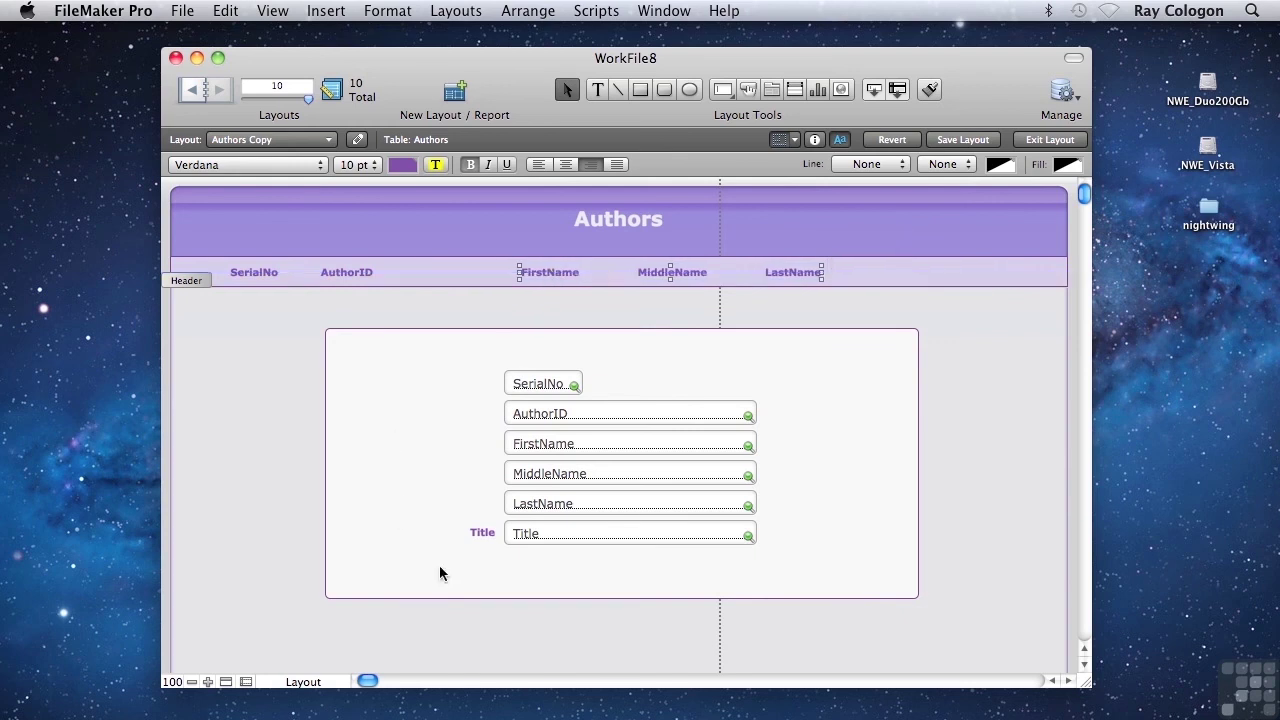
Step: Move the Title label into the header row and delete the white body panel
{"action": "left_click_drag", "start_coordinate": [486, 534], "coordinate": [457, 274]}
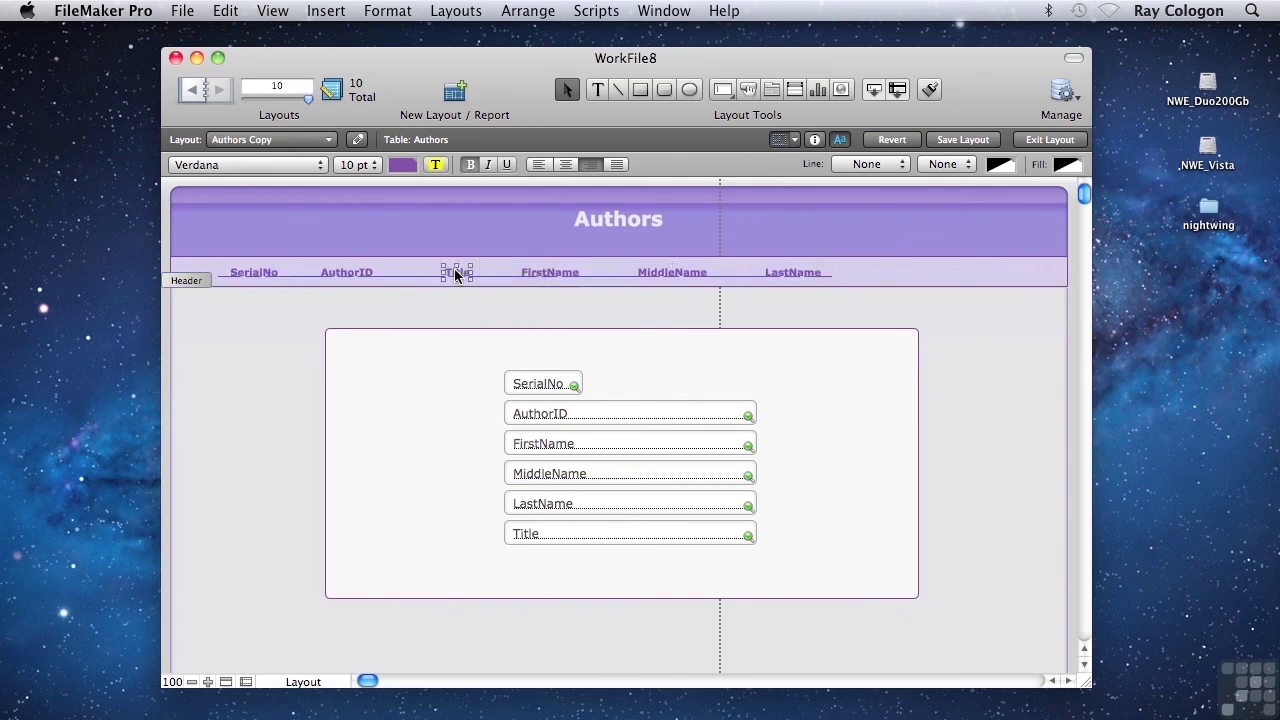
{"action": "left_click", "coordinate": [460, 362]}
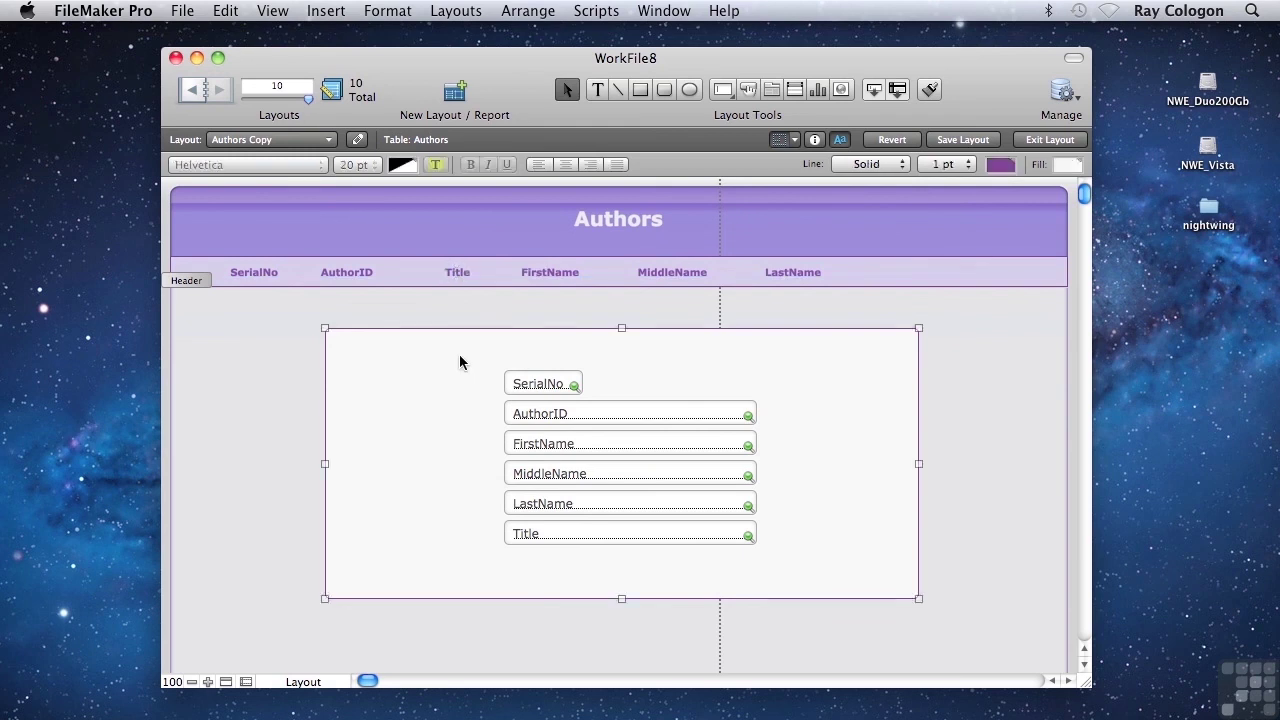
{"action": "key", "text": "Delete"}
Step: Place the SerialNo, AuthorID and Title fields under their labels, narrowing AuthorID and Title
{"action": "left_click_drag", "start_coordinate": [535, 381], "coordinate": [248, 300]}
{"action": "left_click_drag", "start_coordinate": [577, 421], "coordinate": [377, 313]}
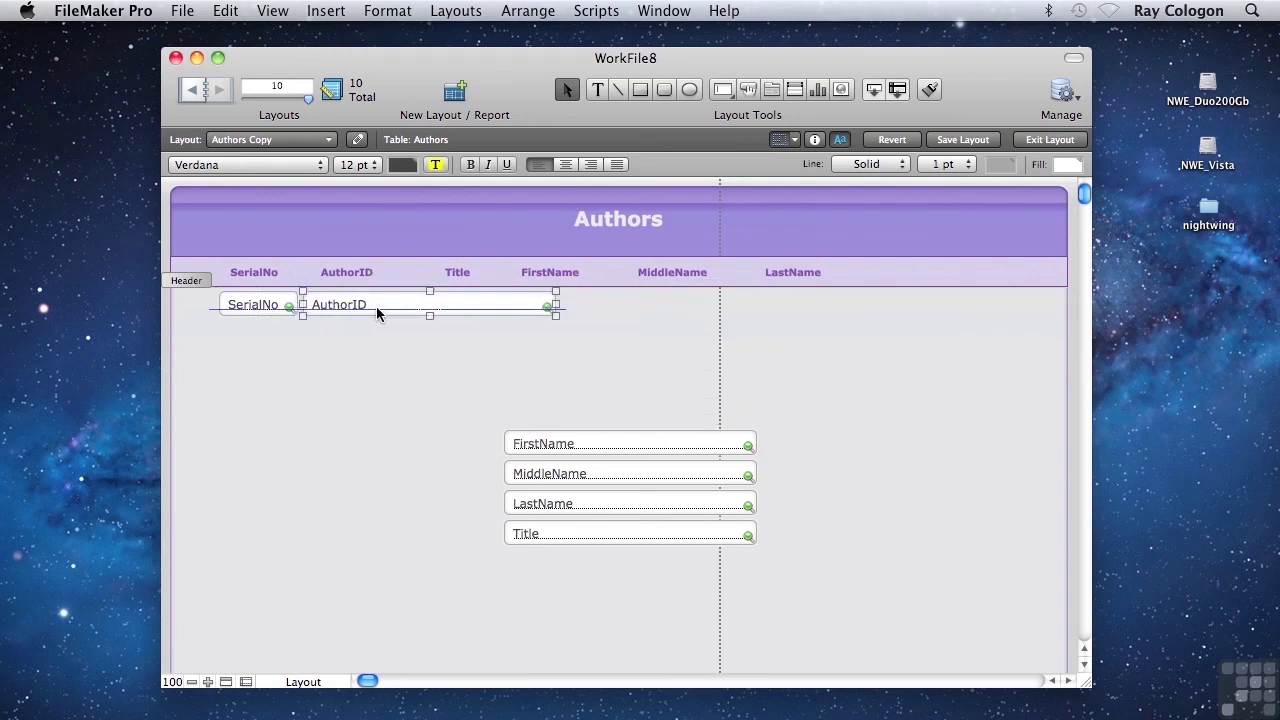
{"action": "left_click_drag", "start_coordinate": [556, 304], "coordinate": [396, 308]}
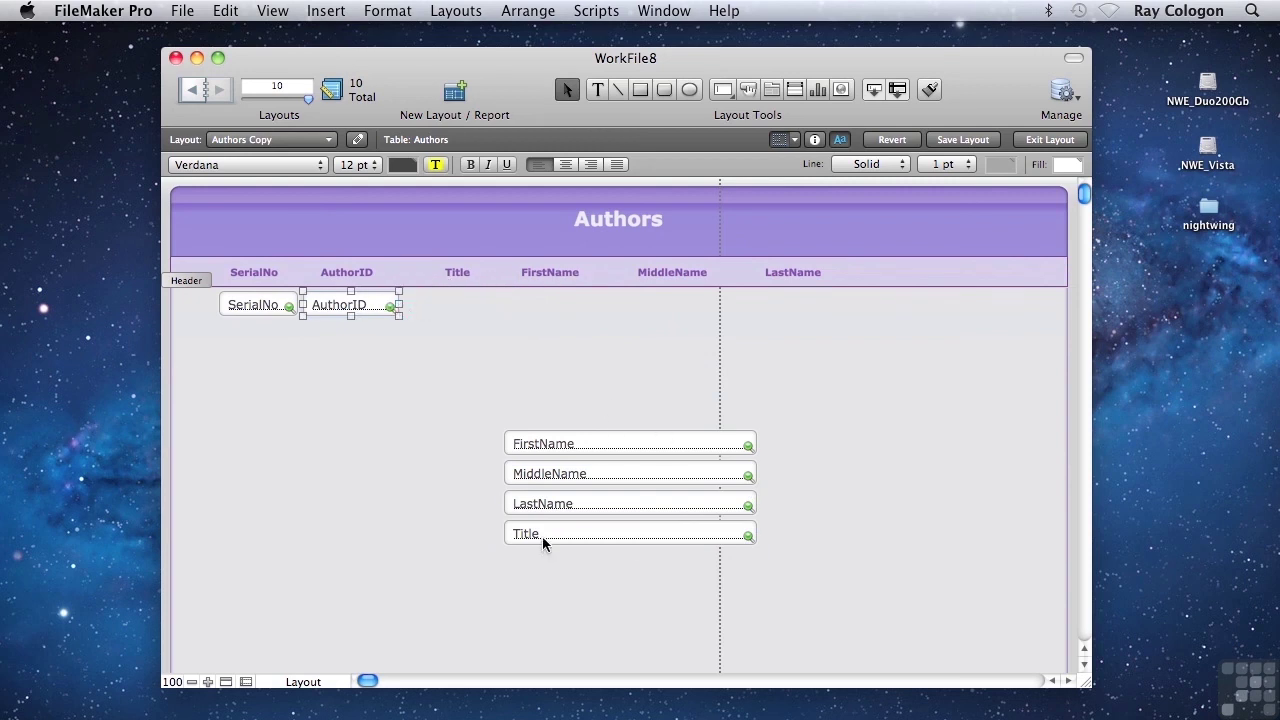
{"action": "left_click_drag", "start_coordinate": [543, 543], "coordinate": [441, 314]}
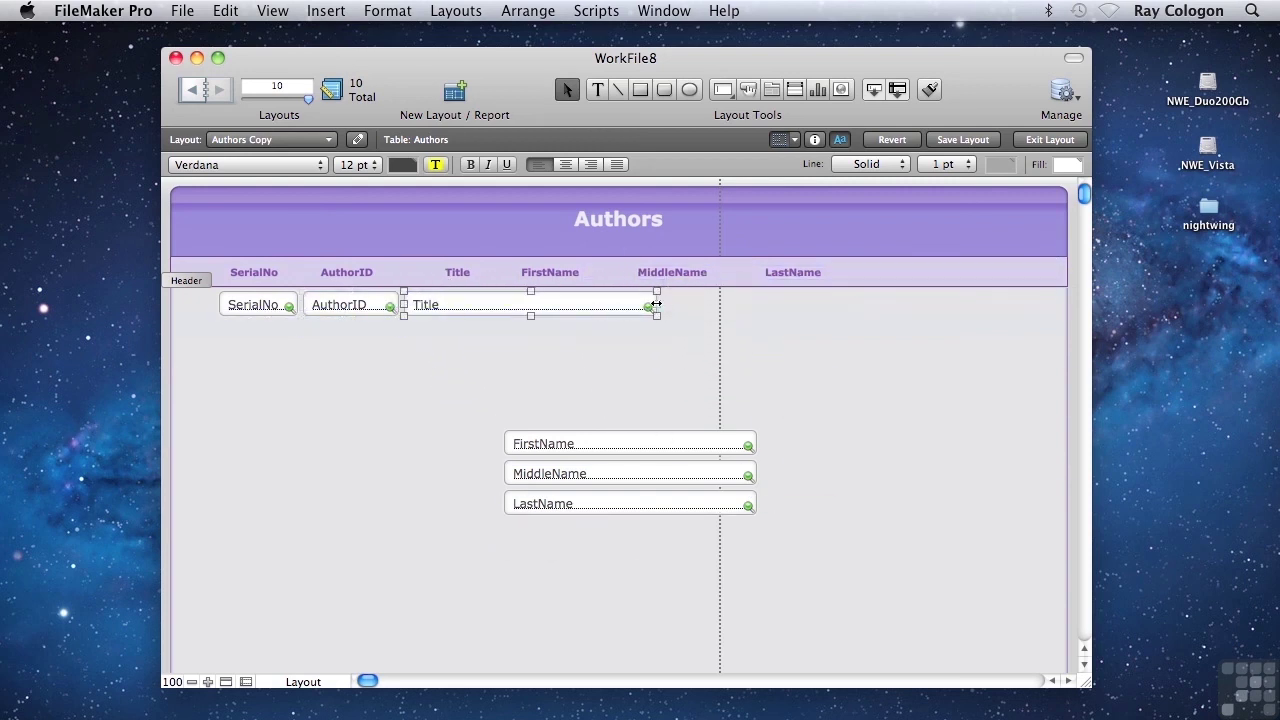
{"action": "left_click_drag", "start_coordinate": [656, 303], "coordinate": [487, 305]}
Step: Place and narrow the FirstName, MiddleName (128 pt) and LastName fields in the row
{"action": "left_click_drag", "start_coordinate": [540, 452], "coordinate": [534, 309]}
{"action": "left_click_drag", "start_coordinate": [743, 305], "coordinate": [620, 314]}
{"action": "left_click_drag", "start_coordinate": [654, 478], "coordinate": [774, 310]}
{"action": "left_click_drag", "start_coordinate": [878, 305], "coordinate": [756, 306]}
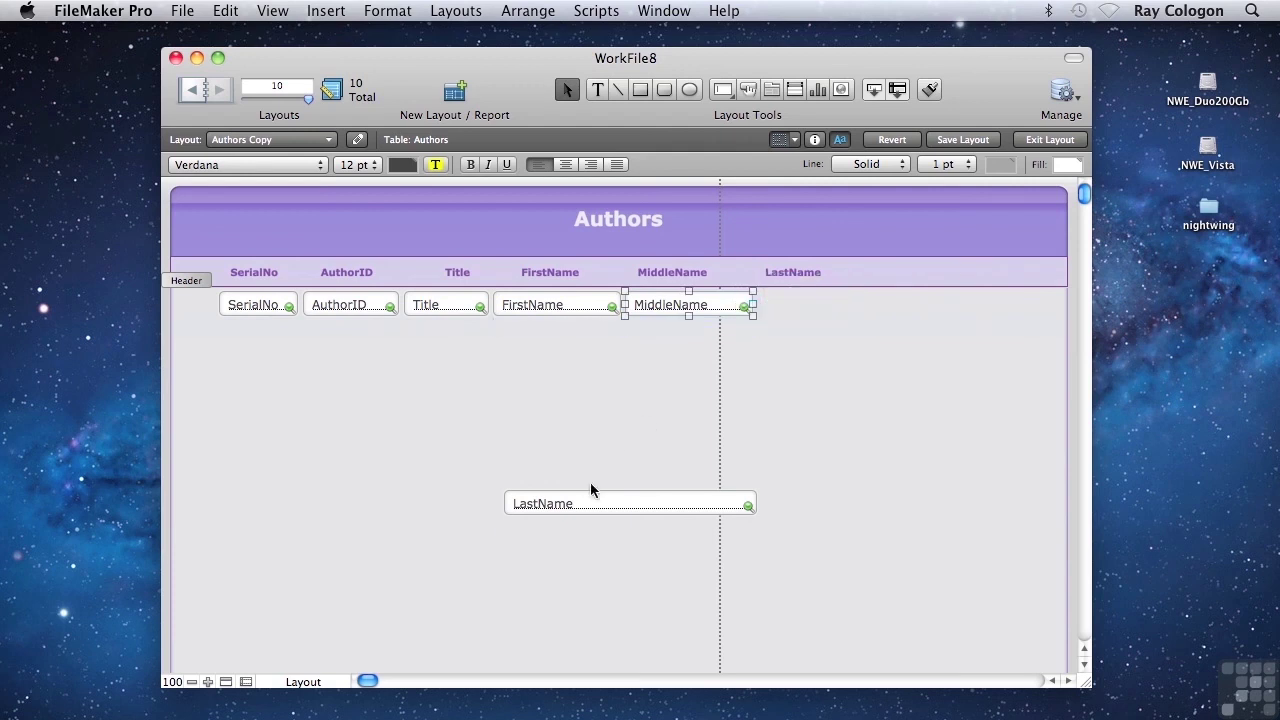
{"action": "left_click_drag", "start_coordinate": [591, 490], "coordinate": [843, 291]}
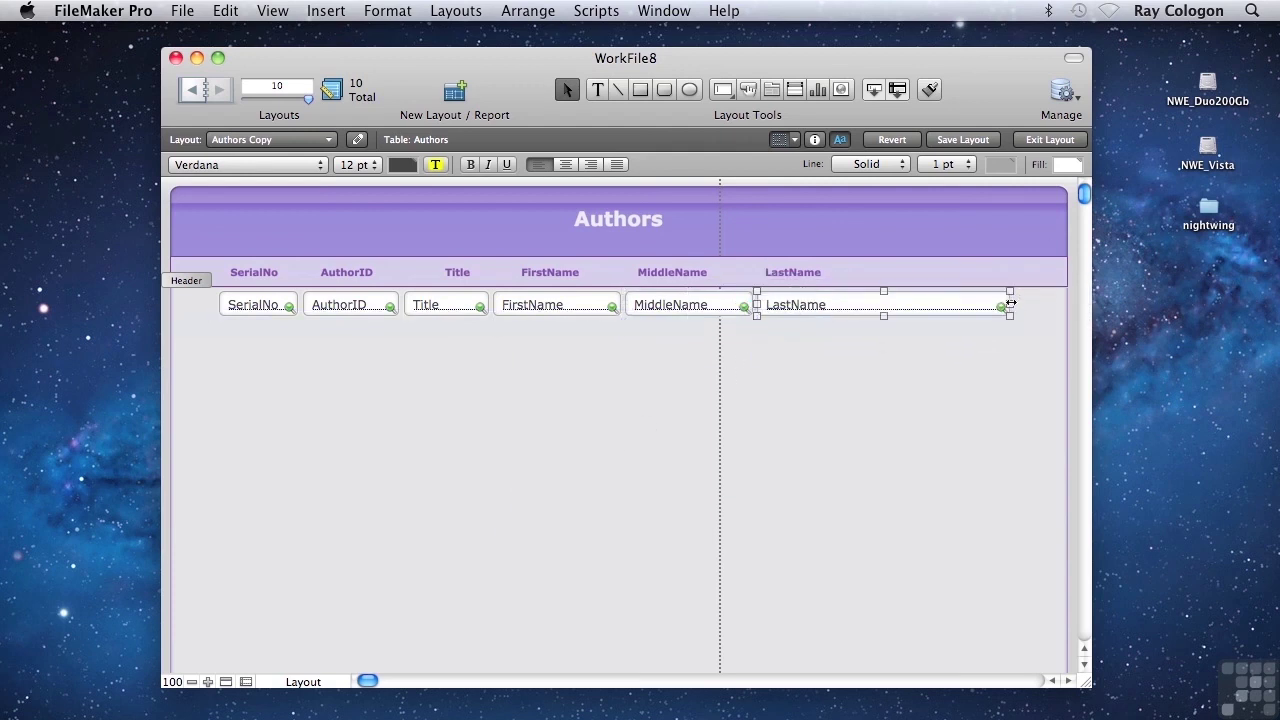
{"action": "left_click_drag", "start_coordinate": [1010, 303], "coordinate": [981, 305]}
{"action": "left_click", "coordinate": [1020, 386]}
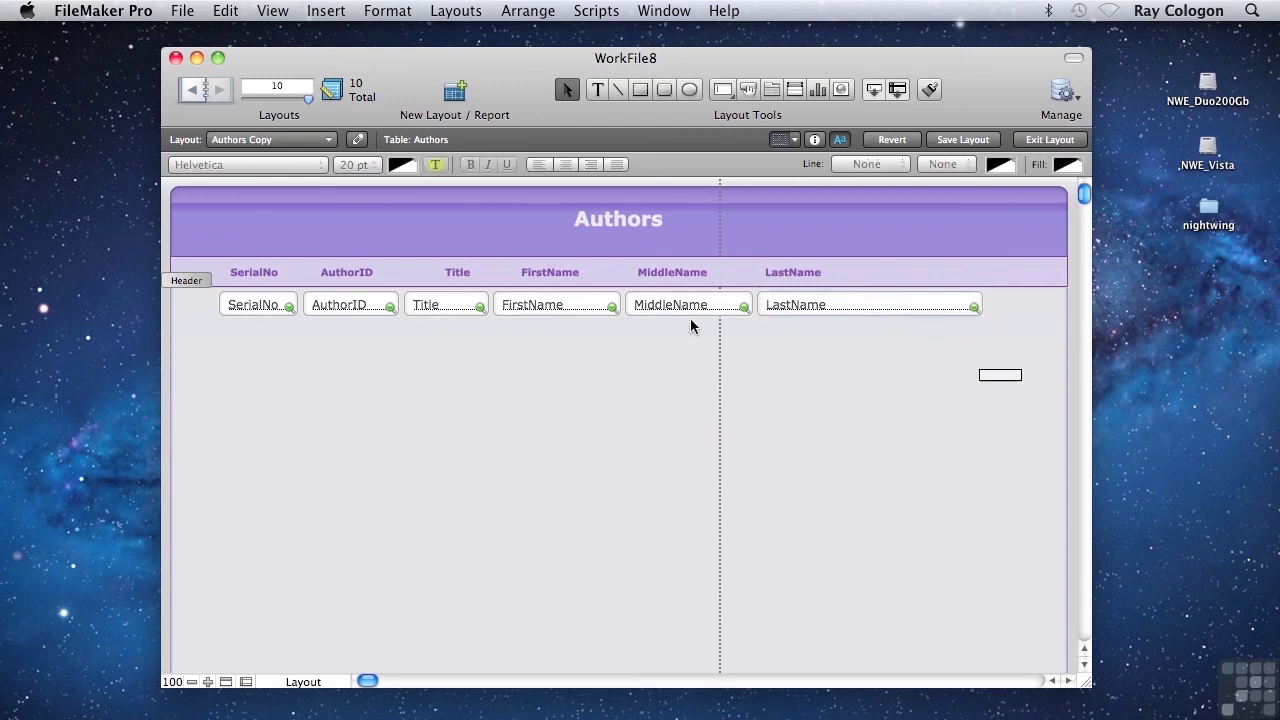
{"action": "left_click_drag", "start_coordinate": [690, 325], "coordinate": [228, 312]}
Step: Set the row of fields to 11 pt with transparent fill and border
{"action": "left_click", "coordinate": [360, 164]}
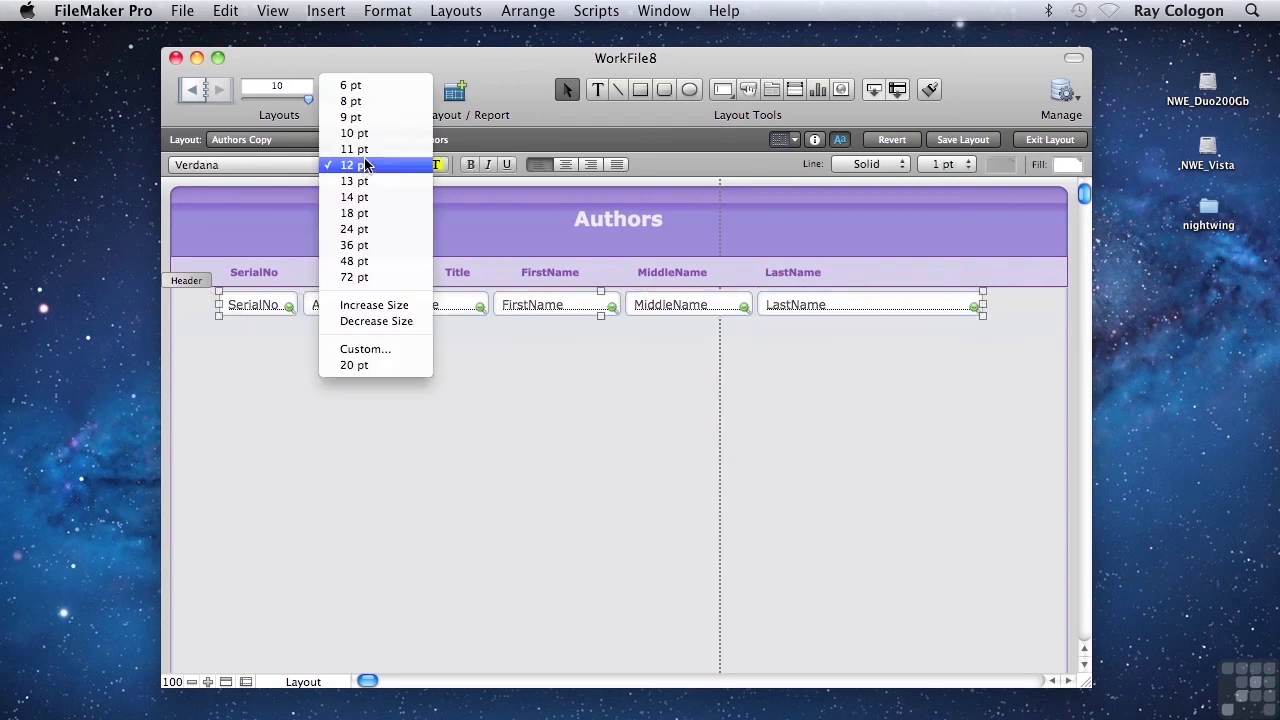
{"action": "left_click", "coordinate": [356, 149]}
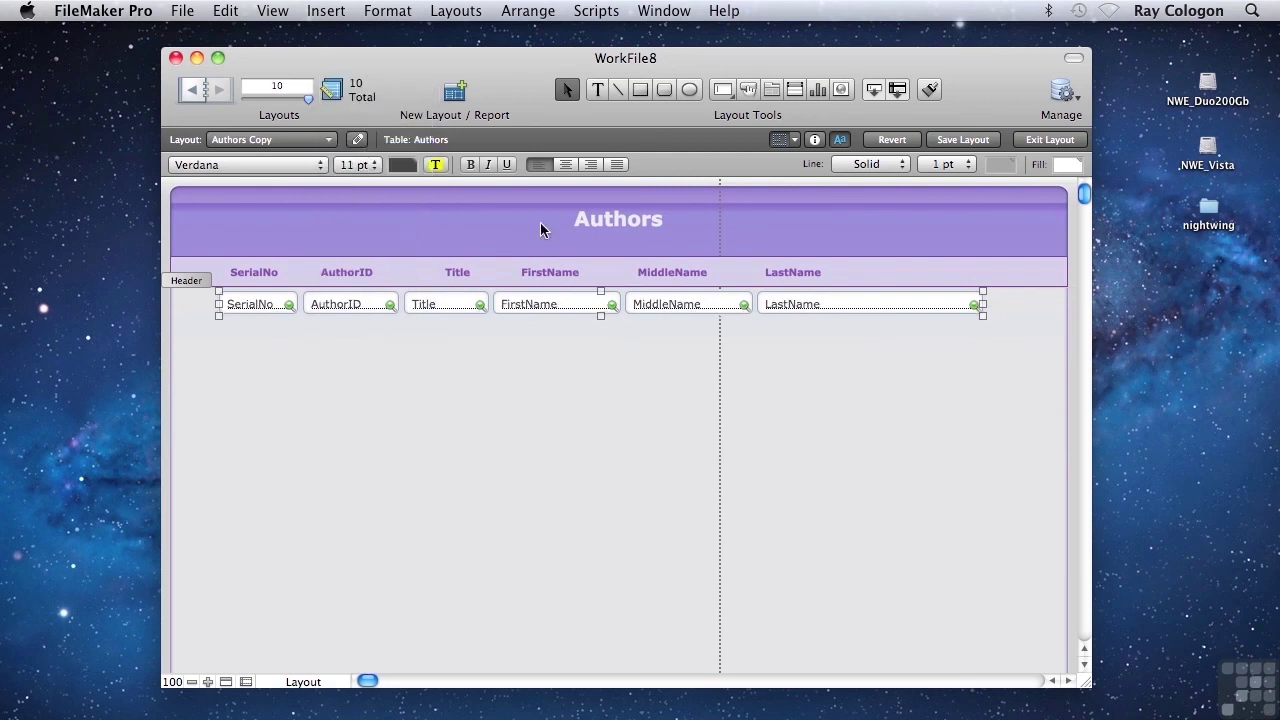
{"action": "left_click", "coordinate": [1068, 166]}
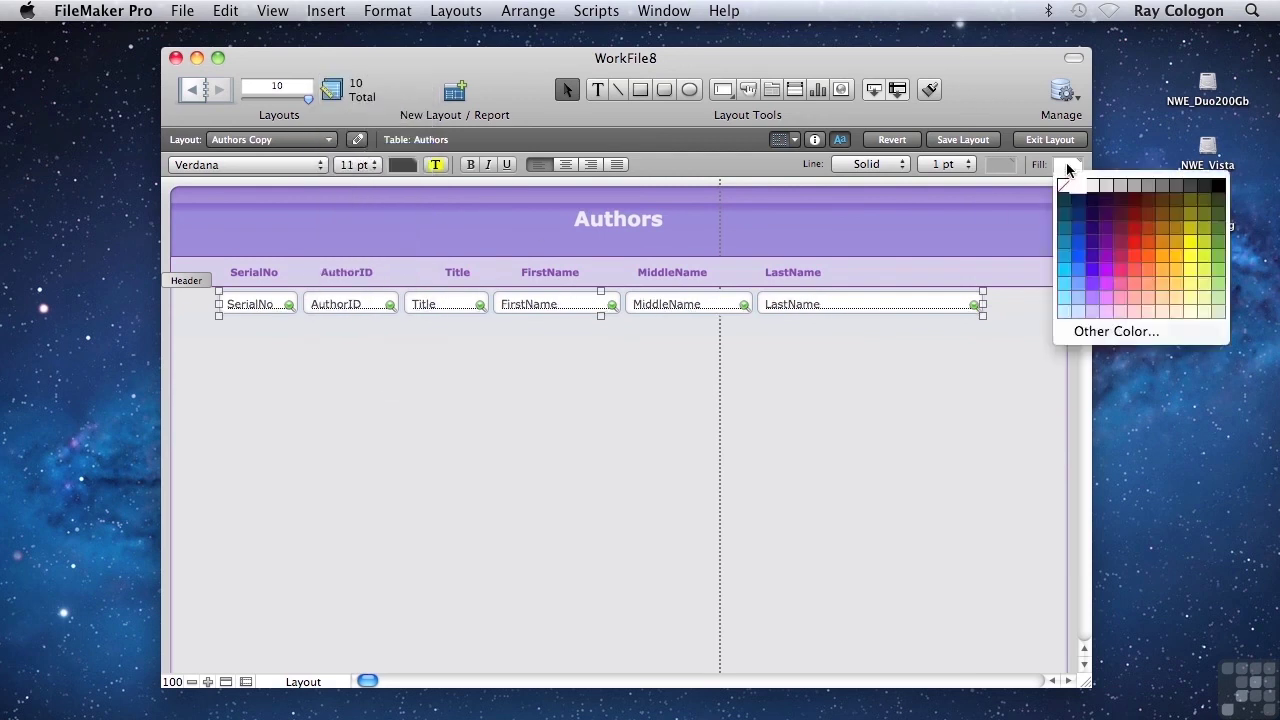
{"action": "left_click", "coordinate": [1066, 190]}
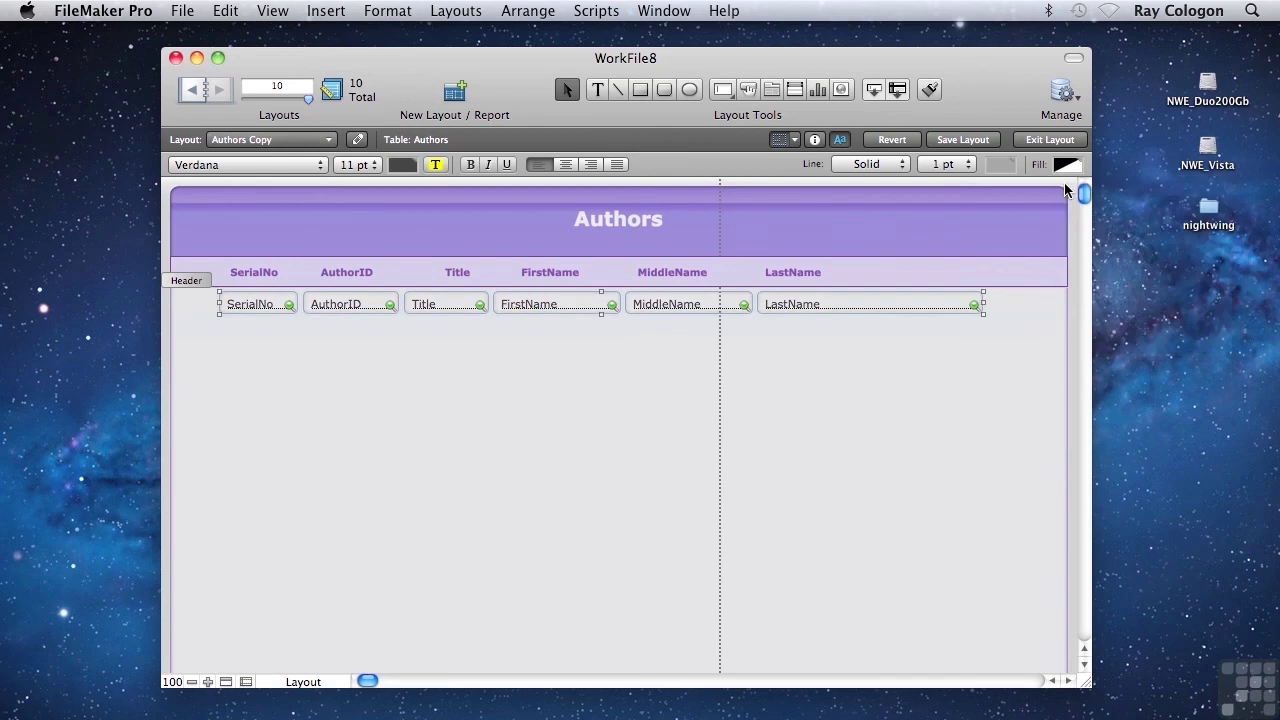
{"action": "left_click", "coordinate": [1001, 166]}
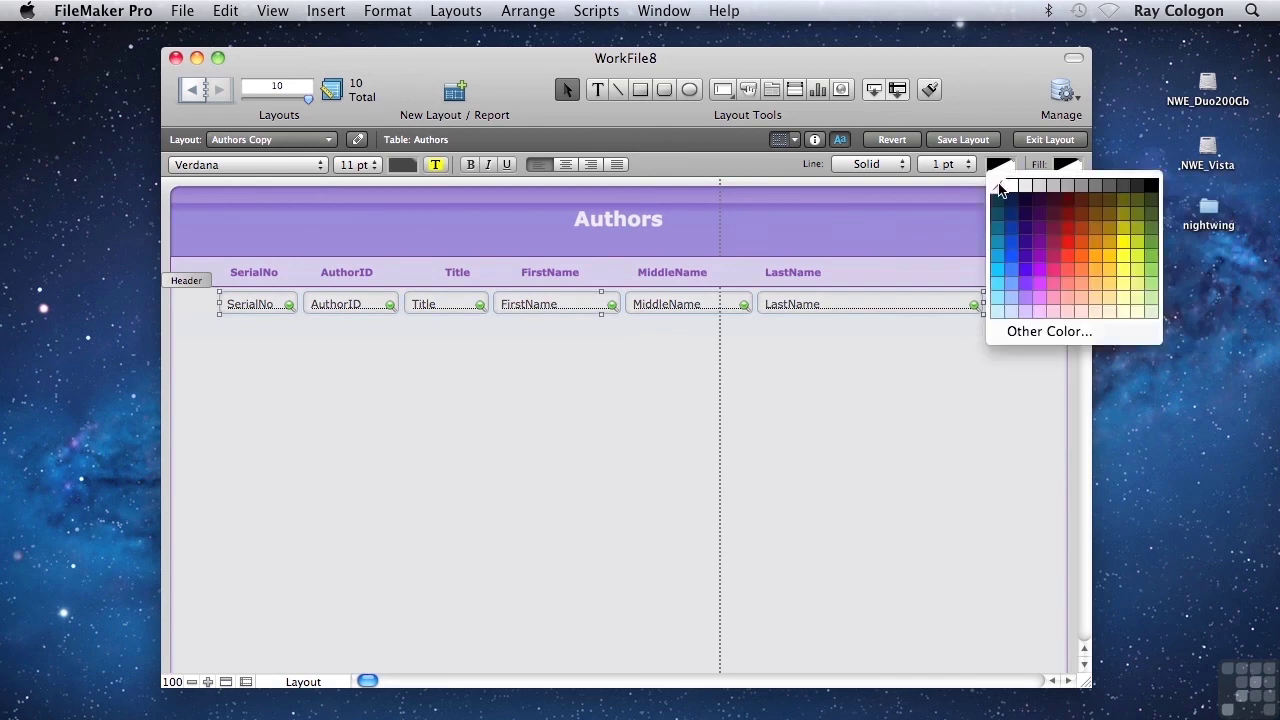
{"action": "left_click", "coordinate": [998, 185]}
Step: Nudge the fields up and shrink the Body part to one row's height
{"action": "key", "text": "Up"}
{"action": "key", "text": "Up"}
{"action": "key", "text": "Up"}
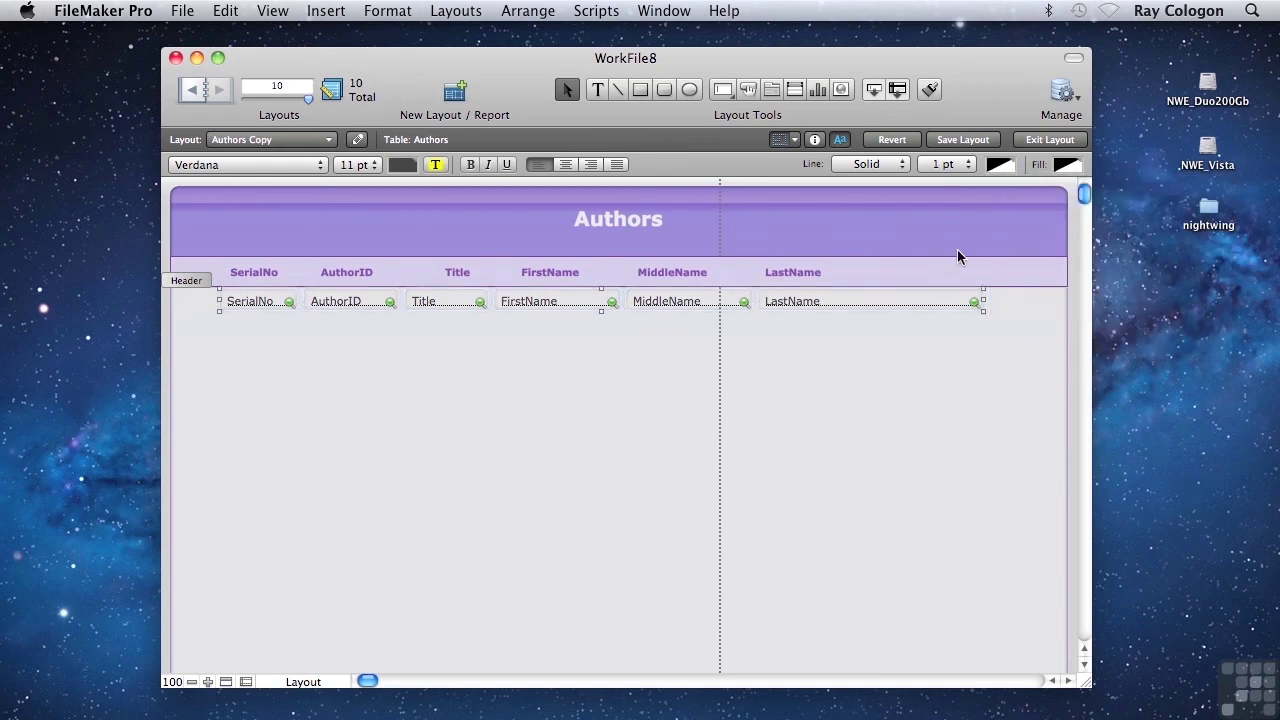
{"action": "scroll", "coordinate": [333, 587], "scroll_direction": "down", "scroll_amount": 3}
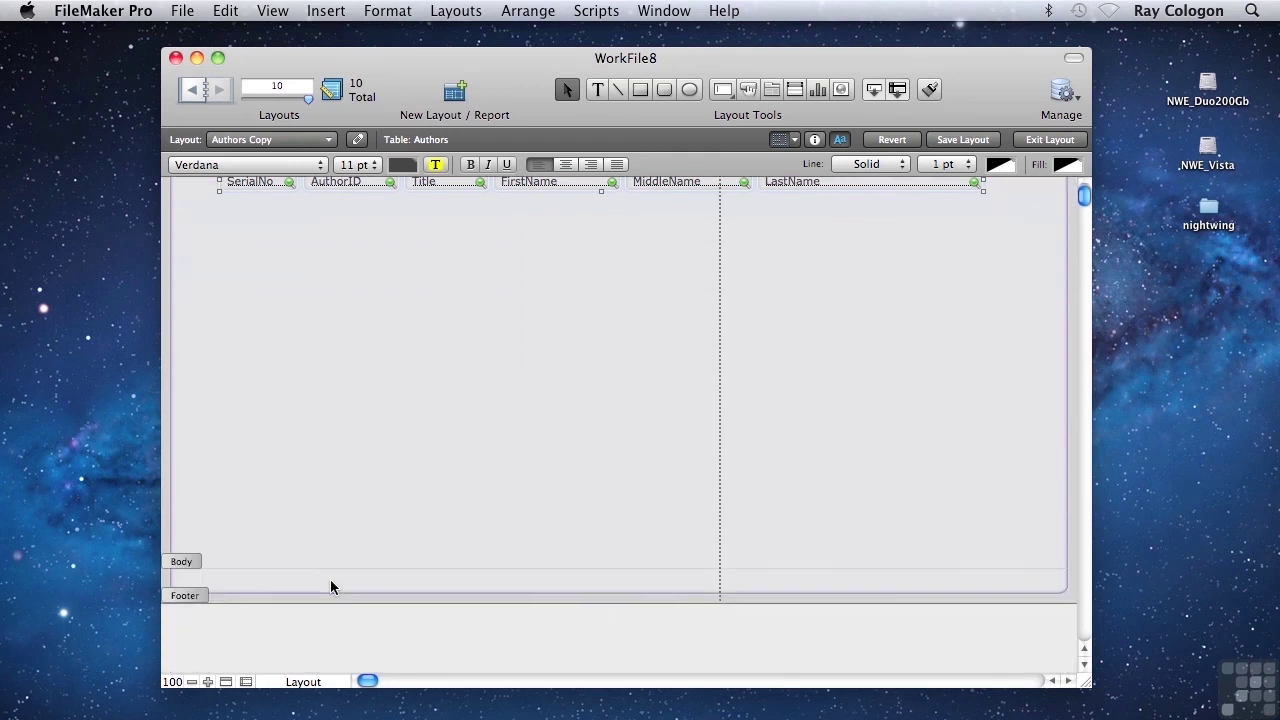
{"action": "left_click_drag", "start_coordinate": [181, 561], "coordinate": [215, 305]}
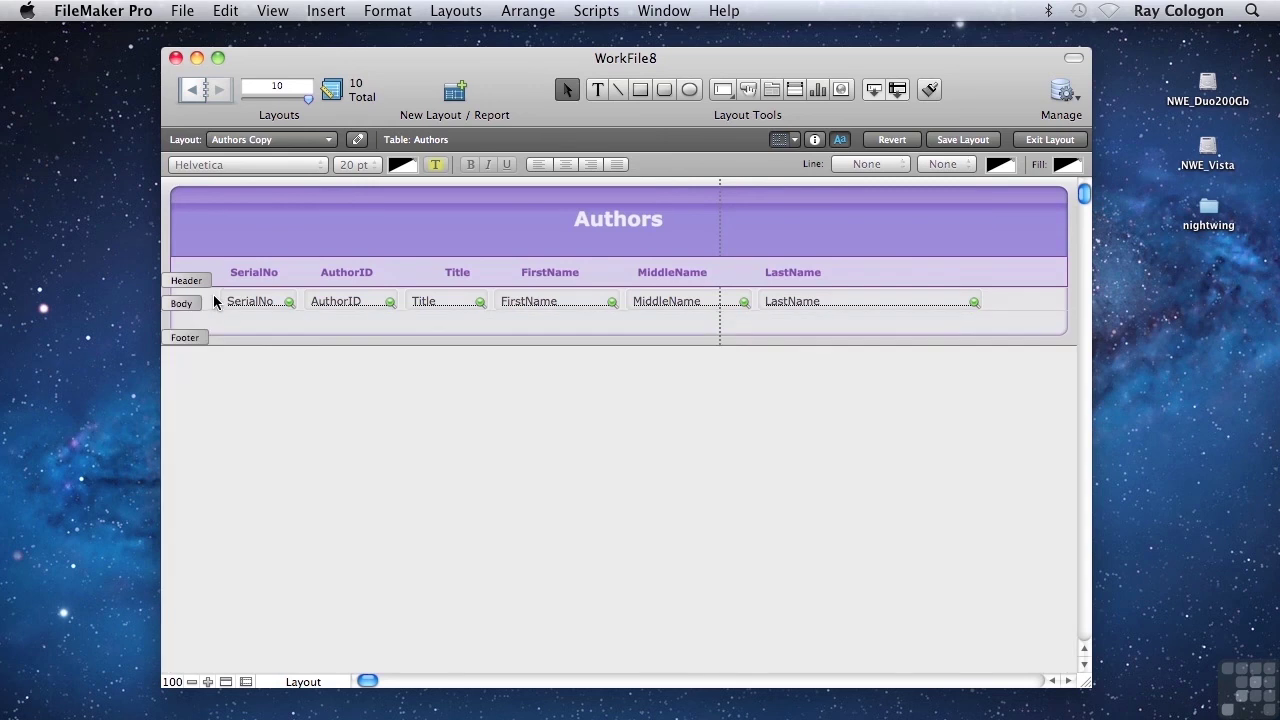
Step: In Layout Setup's Views, enable List View and disable Form View for Authors Copy
{"action": "left_click", "coordinate": [452, 14]}
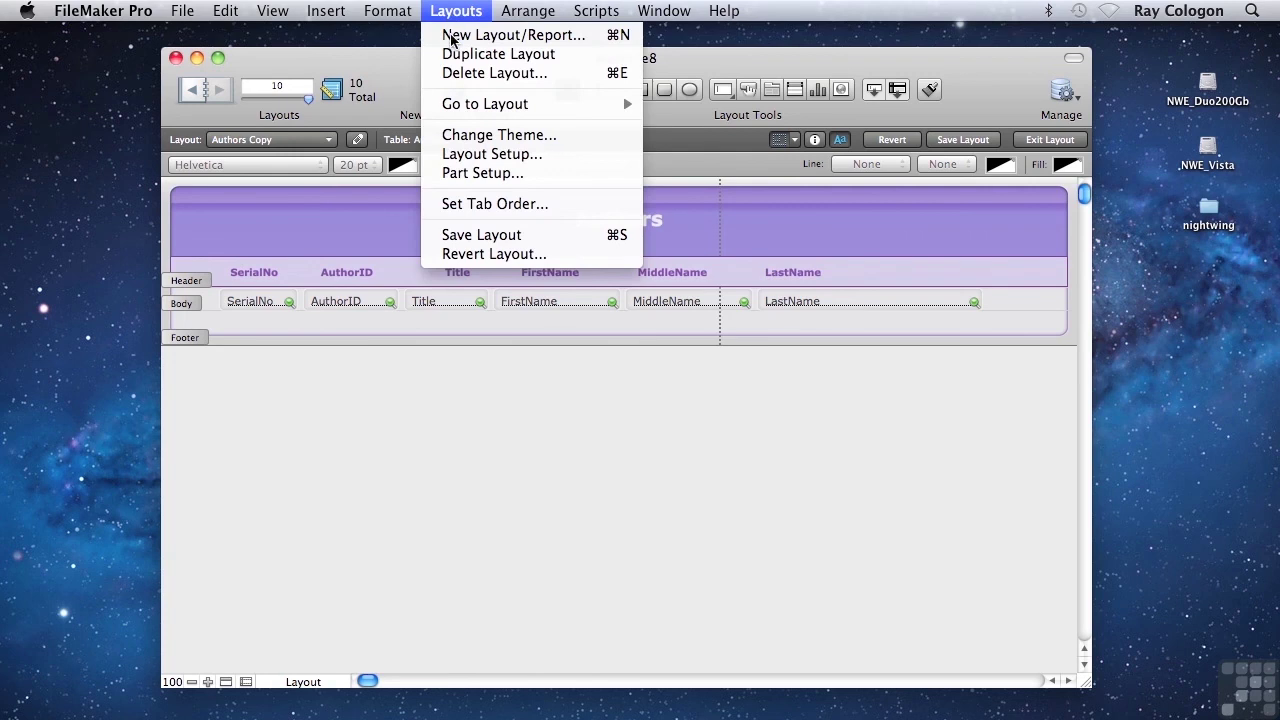
{"action": "left_click", "coordinate": [477, 155]}
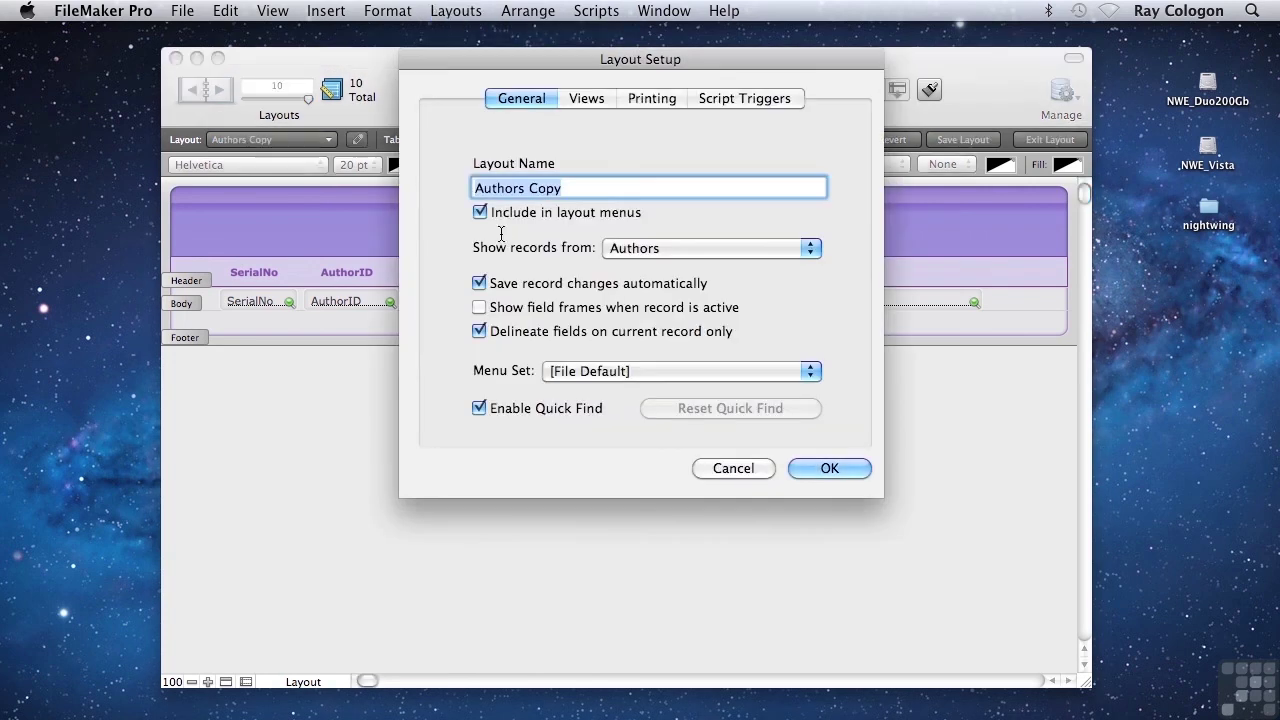
{"action": "left_click", "coordinate": [578, 99]}
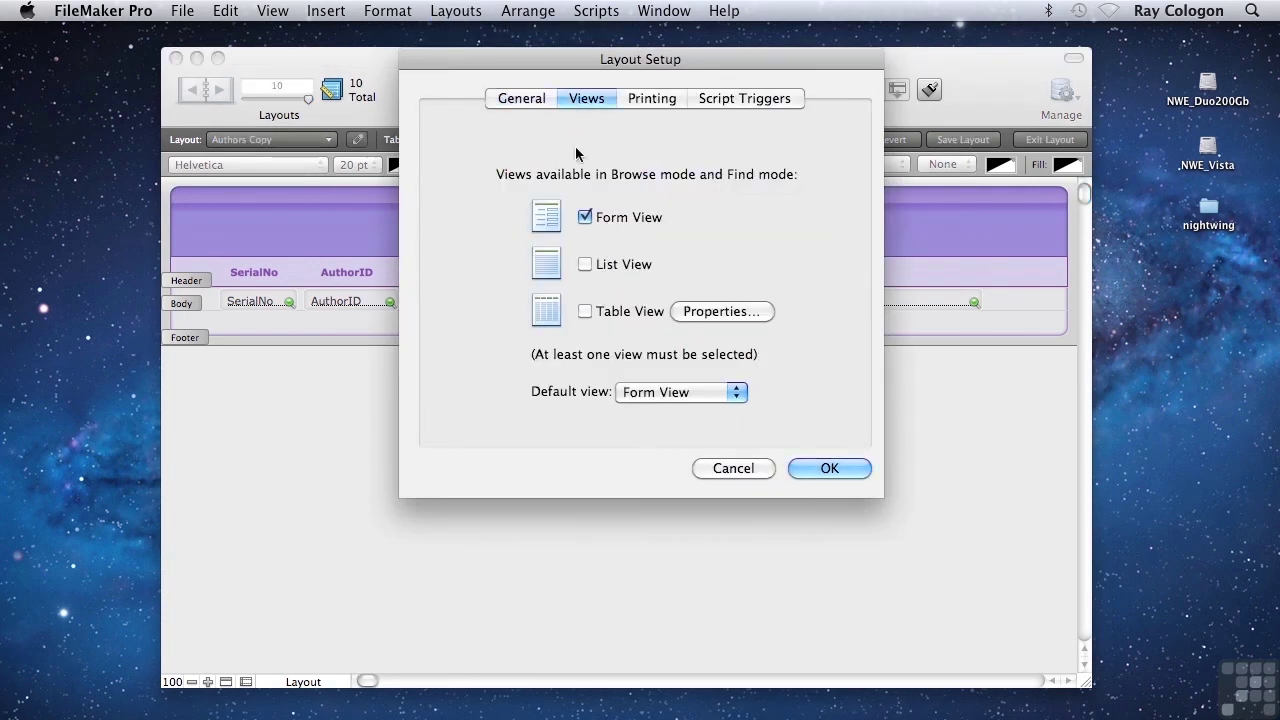
{"action": "left_click", "coordinate": [584, 266]}
{"action": "left_click", "coordinate": [585, 218]}
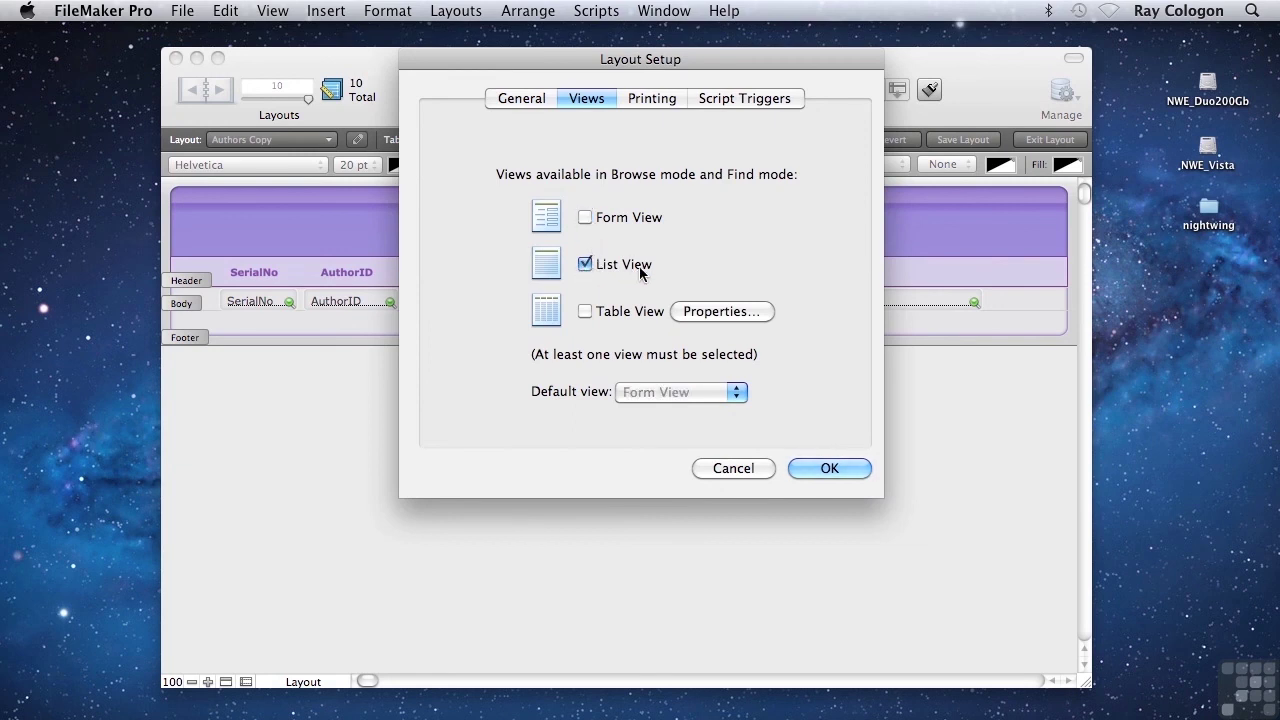
{"action": "left_click", "coordinate": [841, 470]}
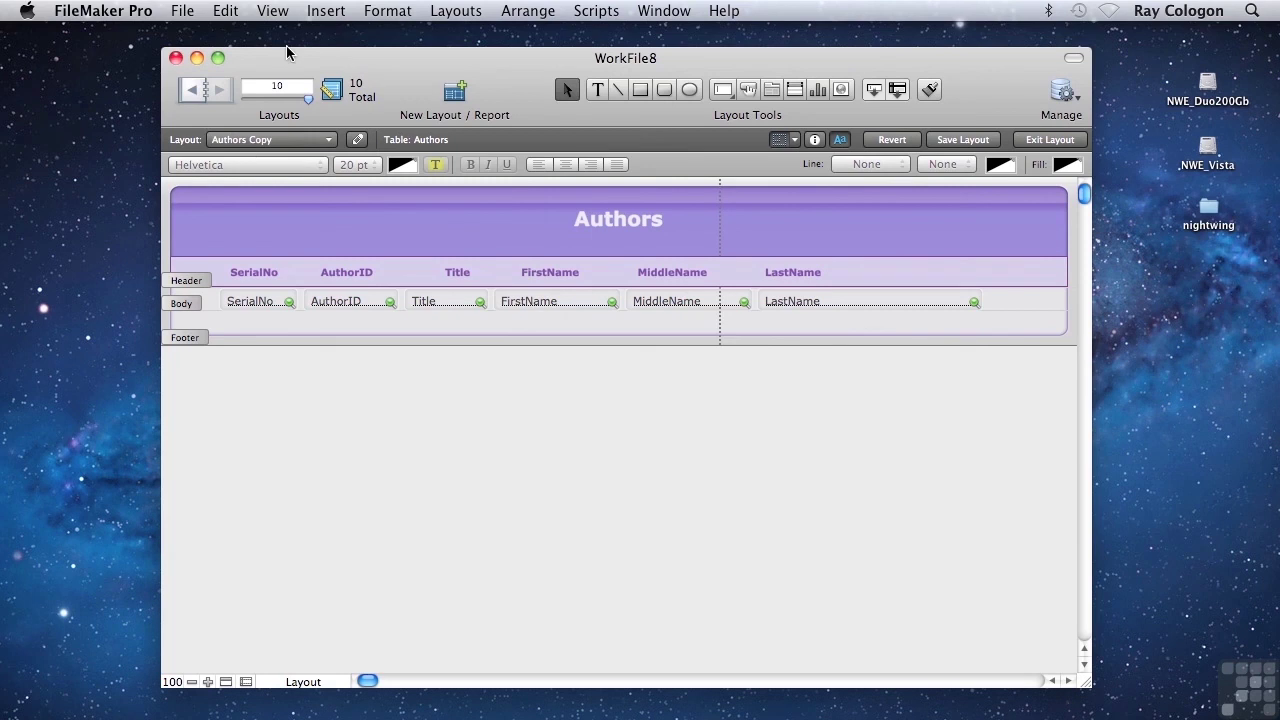
Step: Switch Authors Copy to Browse mode and select records 7, 8 and 13 in the list
{"action": "left_click", "coordinate": [269, 12]}
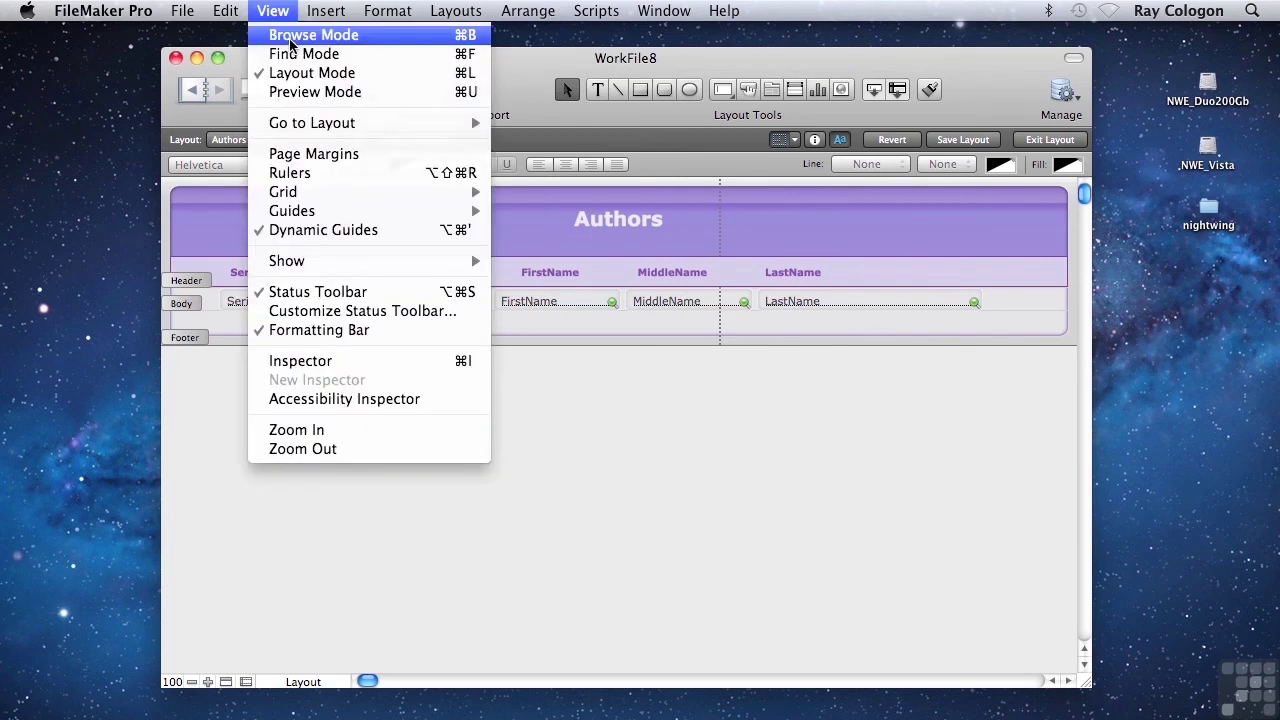
{"action": "left_click", "coordinate": [290, 37]}
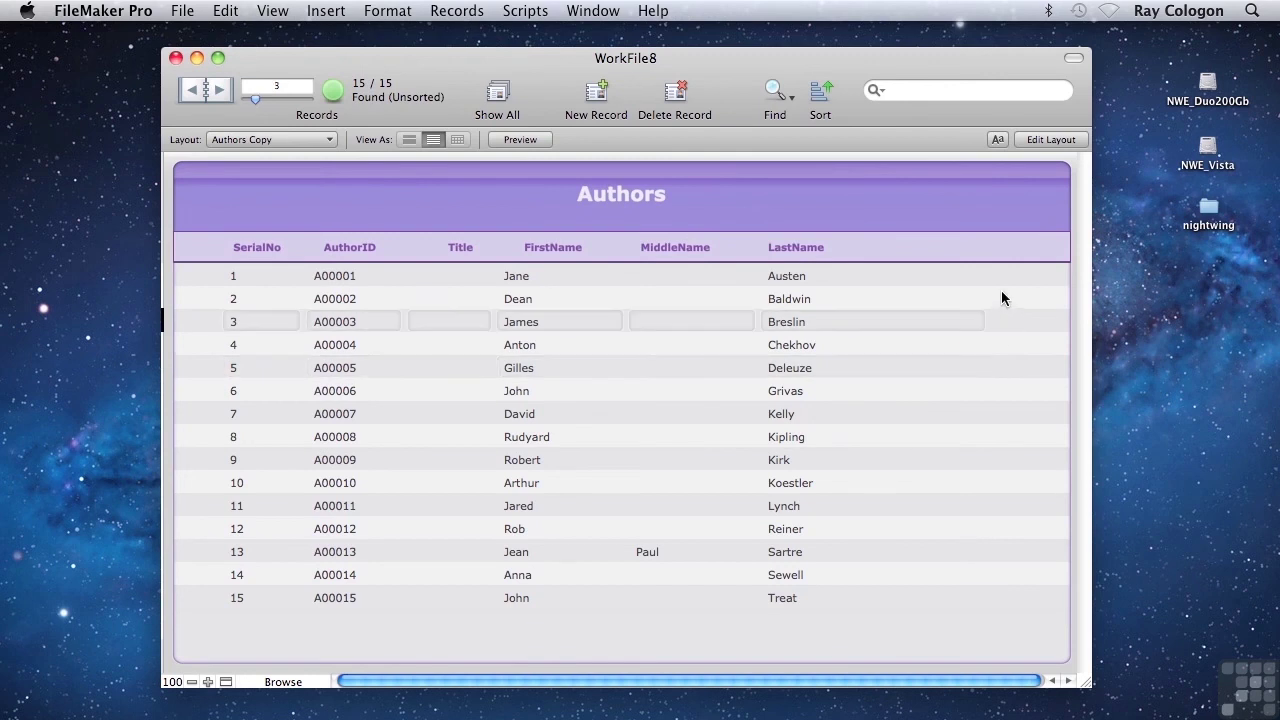
{"action": "left_click", "coordinate": [958, 412]}
{"action": "left_click", "coordinate": [970, 440]}
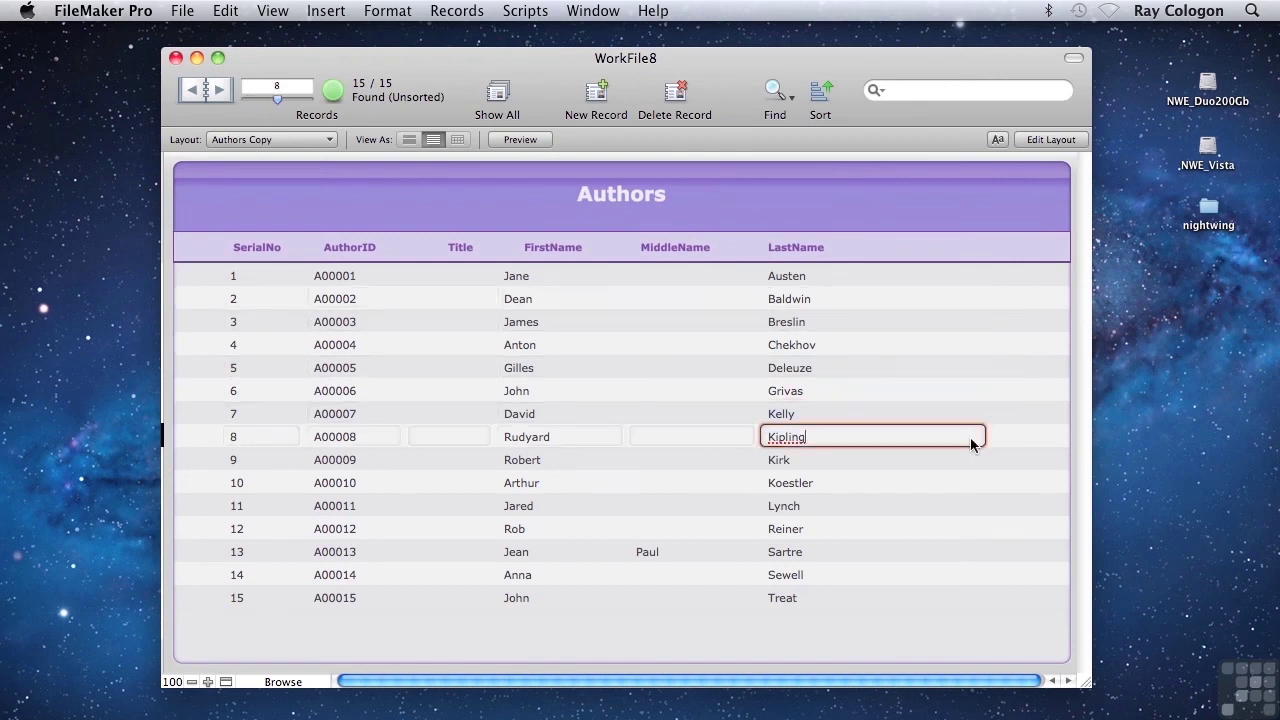
{"action": "left_click", "coordinate": [968, 549]}
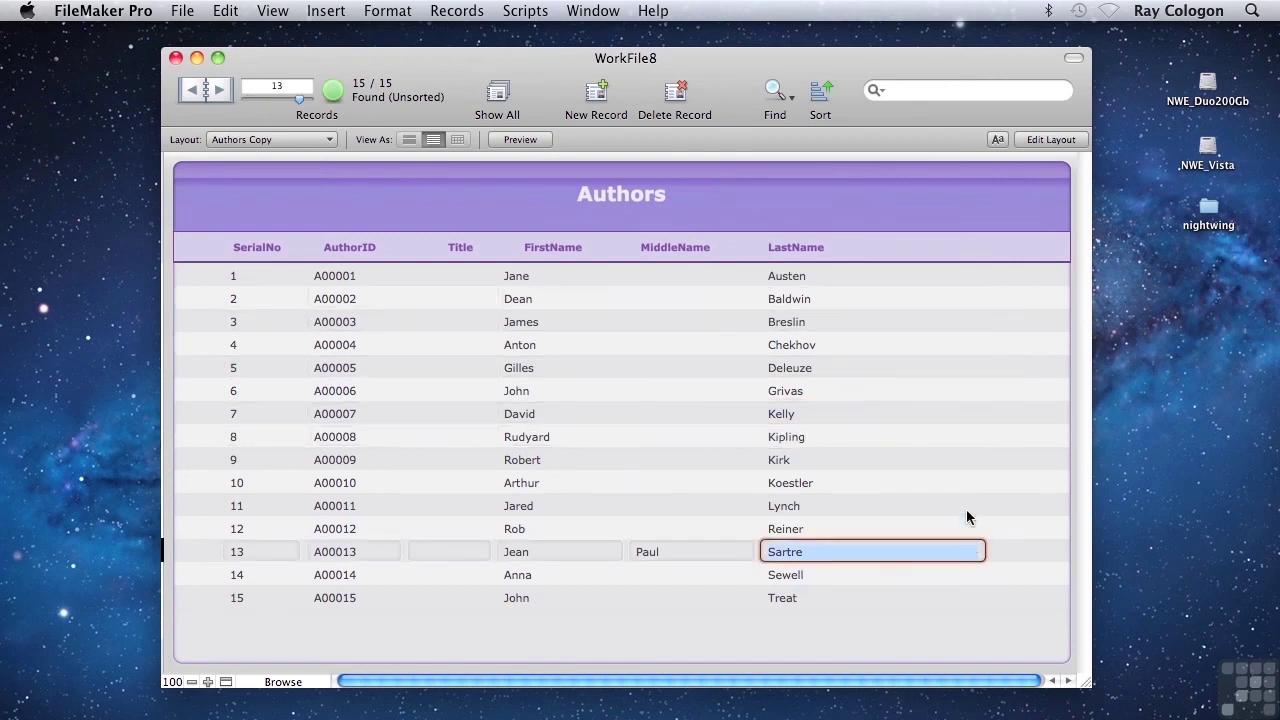
Step: Rename the Authors Copy layout to 'Authors Listing' and move it directly below Authors in Manage Layouts
{"action": "left_click", "coordinate": [182, 10]}
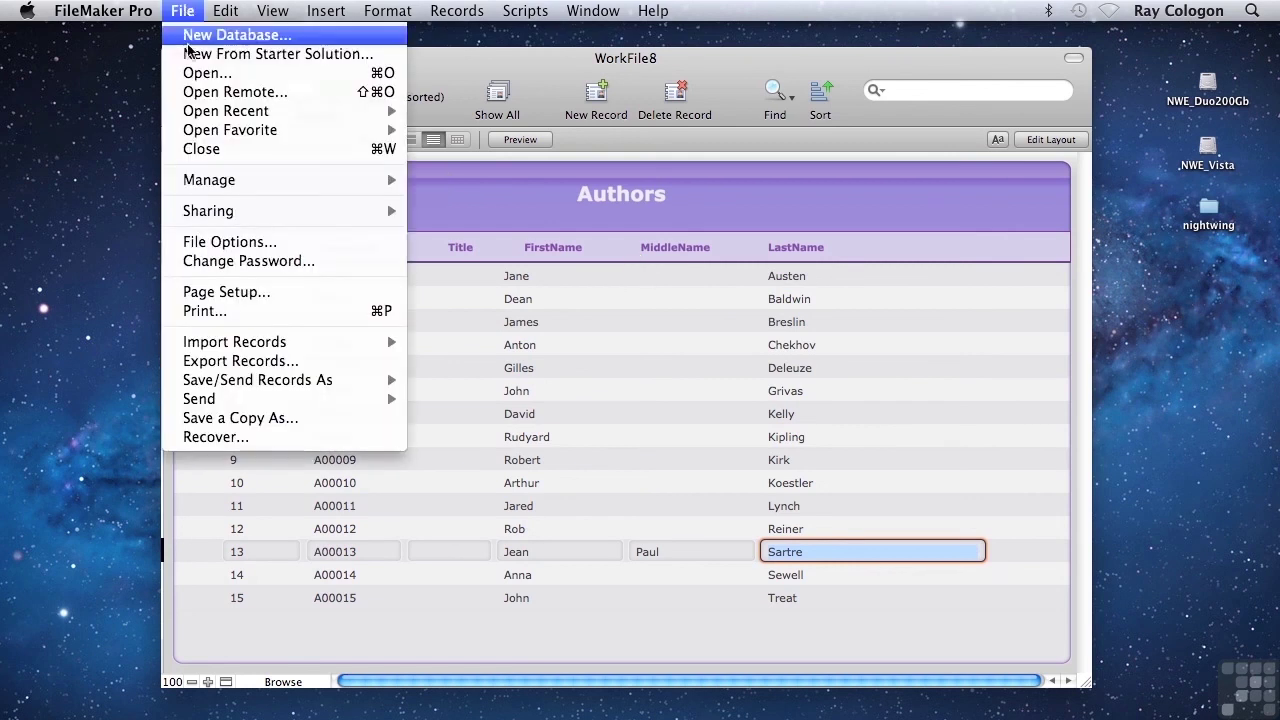
{"action": "mouse_move", "coordinate": [229, 181]}
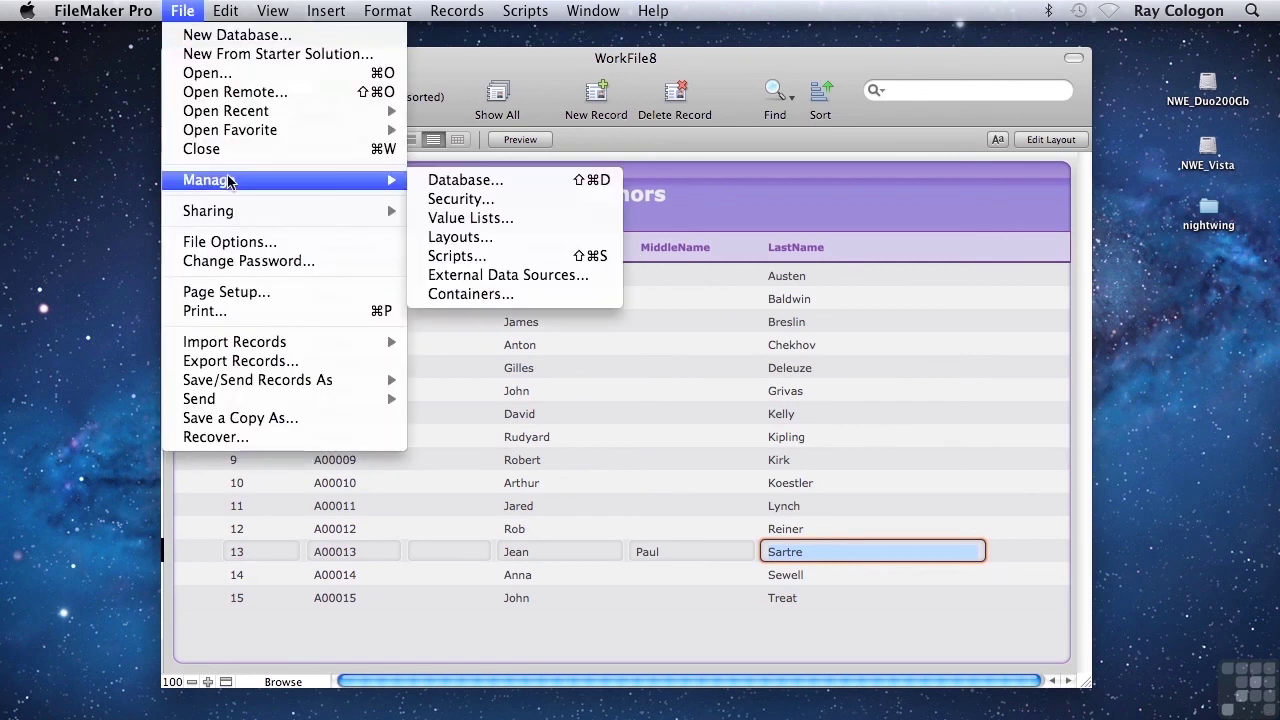
{"action": "left_click", "coordinate": [486, 237]}
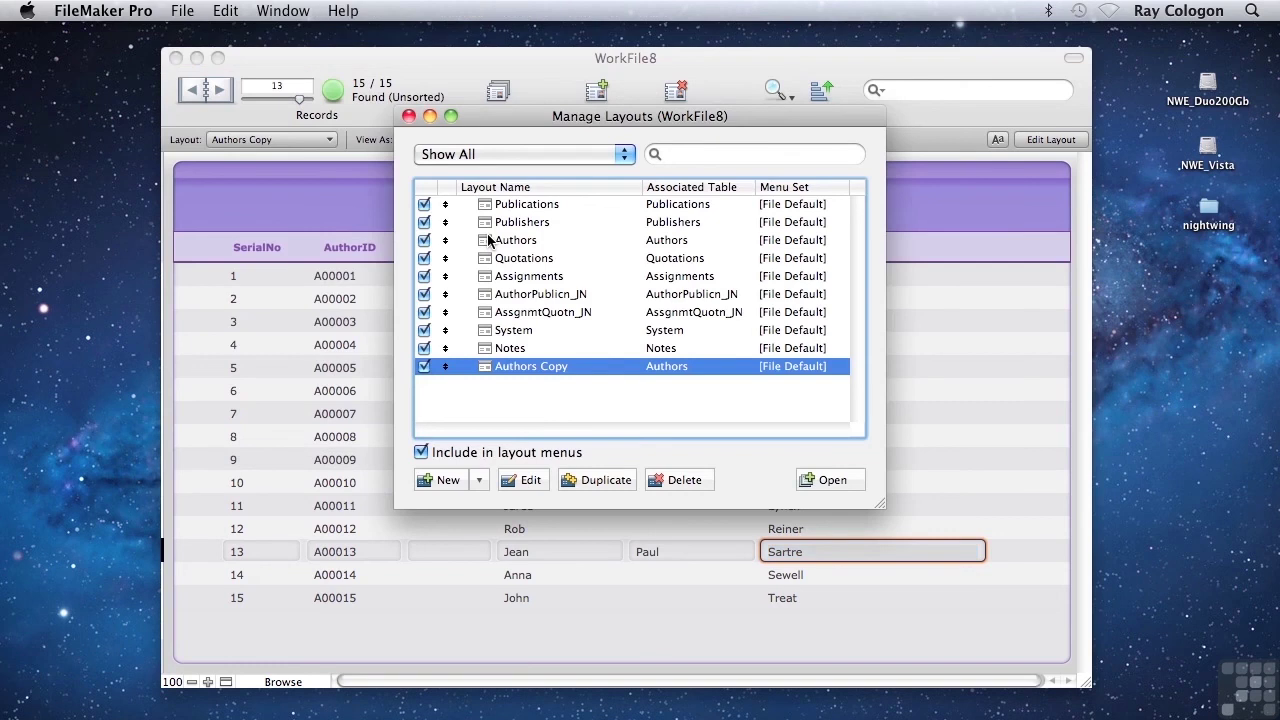
{"action": "double_click", "coordinate": [525, 364]}
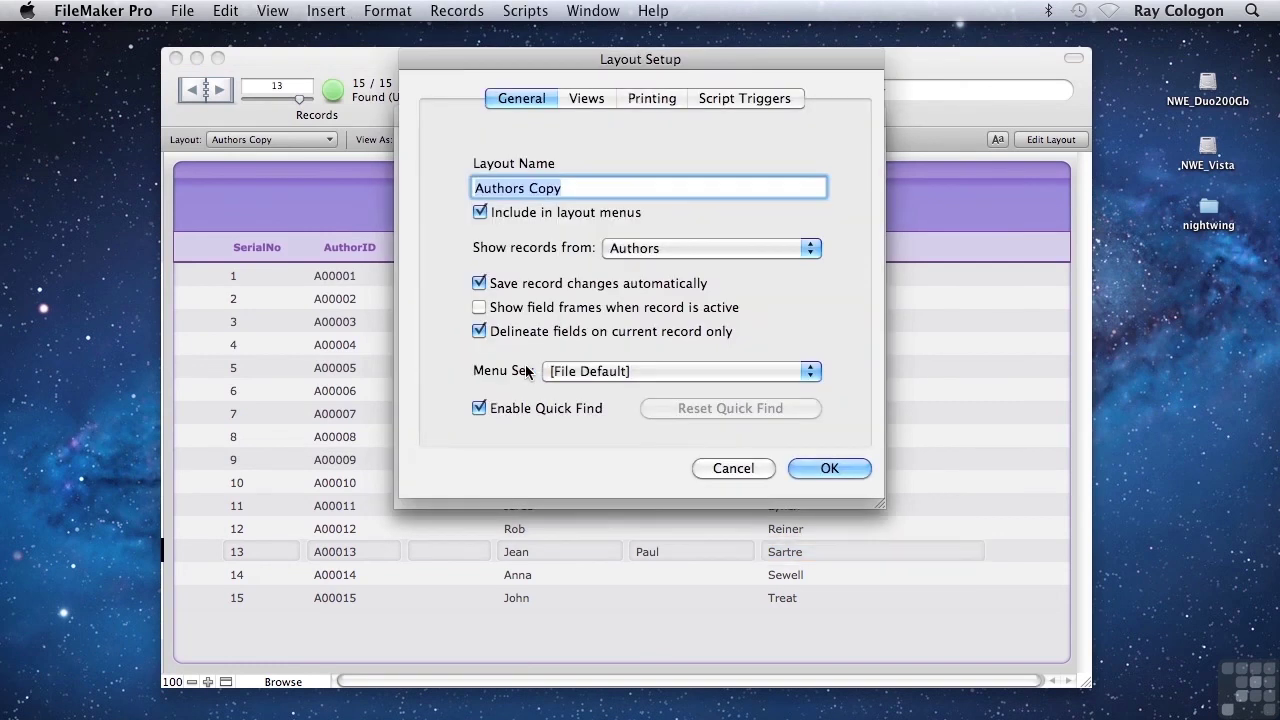
{"action": "double_click", "coordinate": [549, 188]}
{"action": "type", "text": "Listing"}
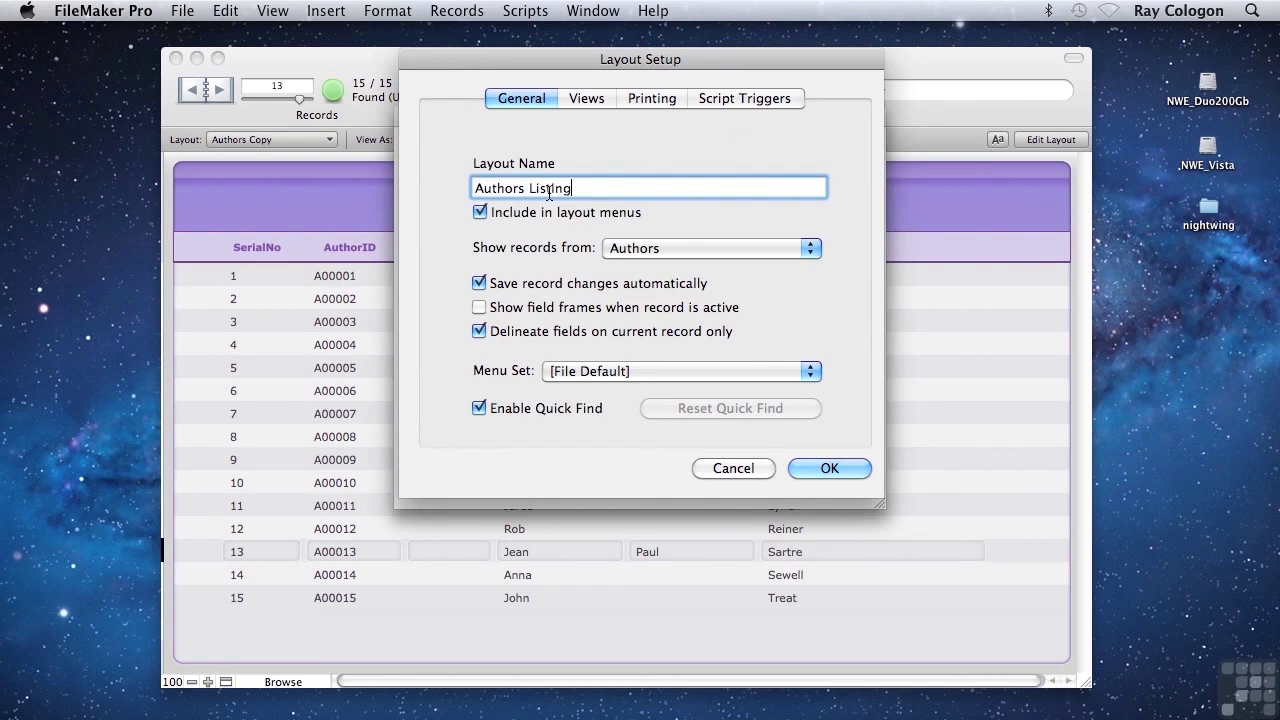
{"action": "left_click", "coordinate": [819, 468]}
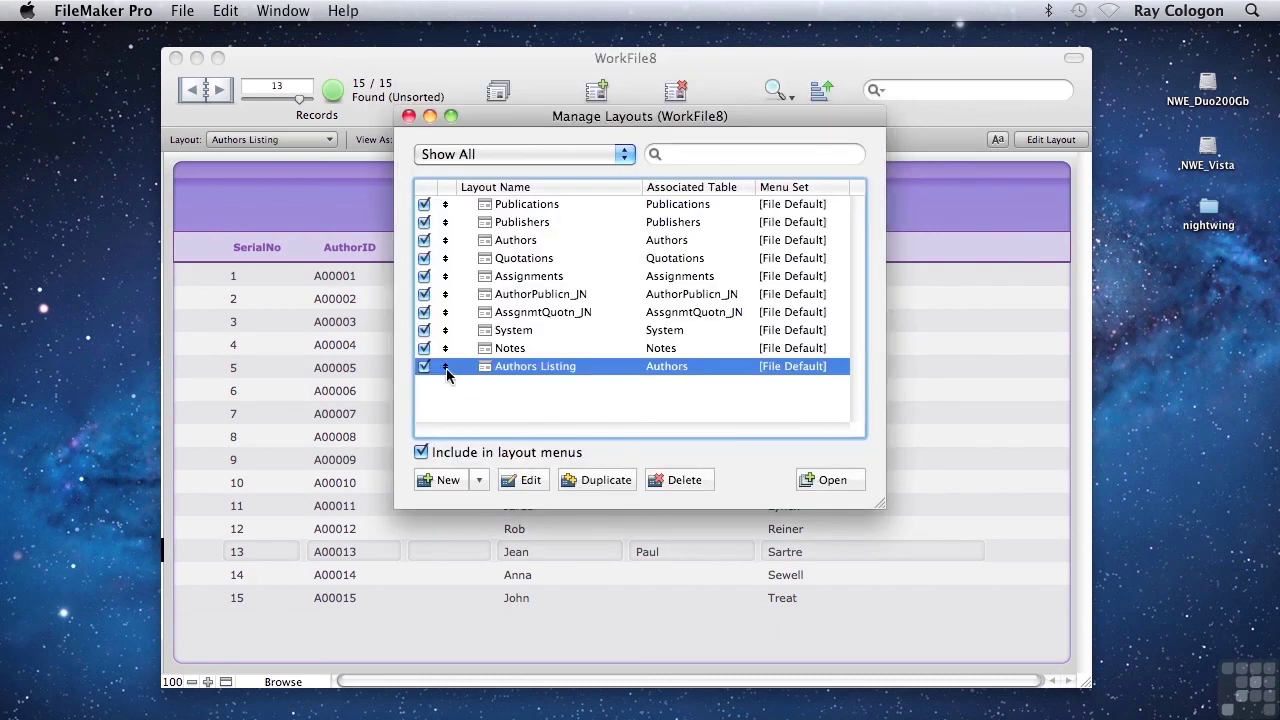
{"action": "left_click_drag", "start_coordinate": [446, 372], "coordinate": [446, 256]}
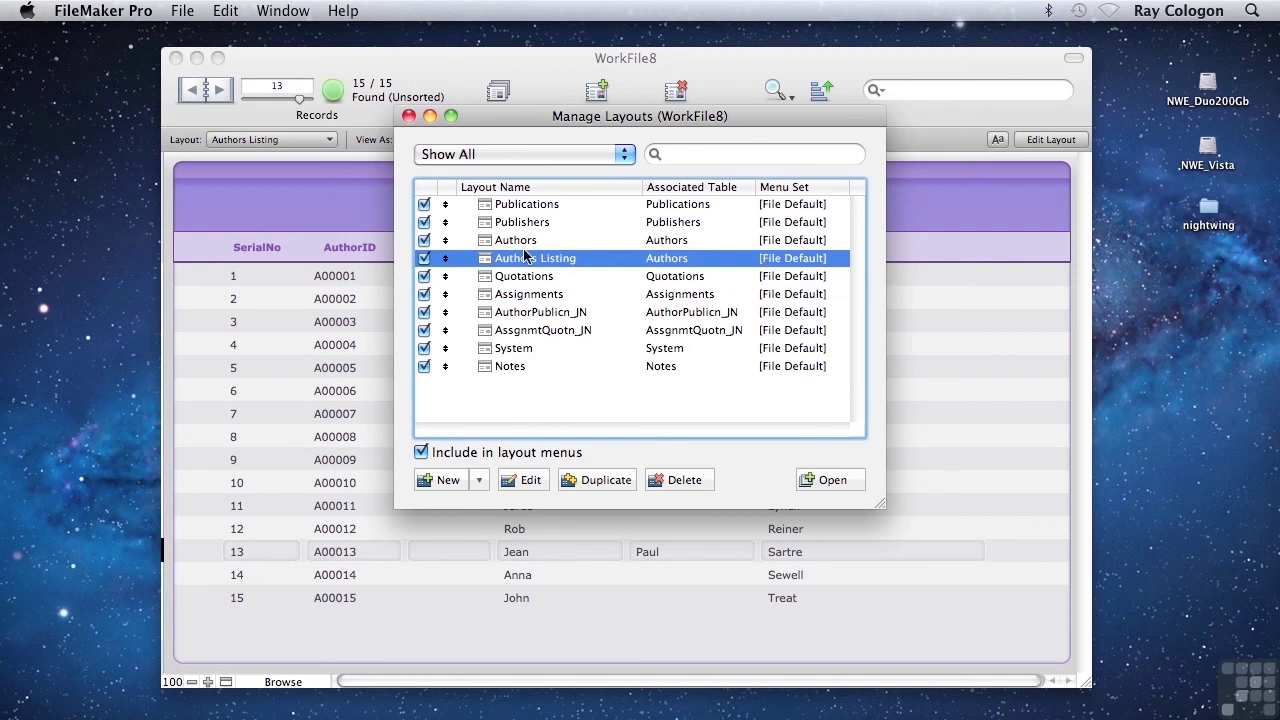
{"action": "left_click", "coordinate": [408, 117]}
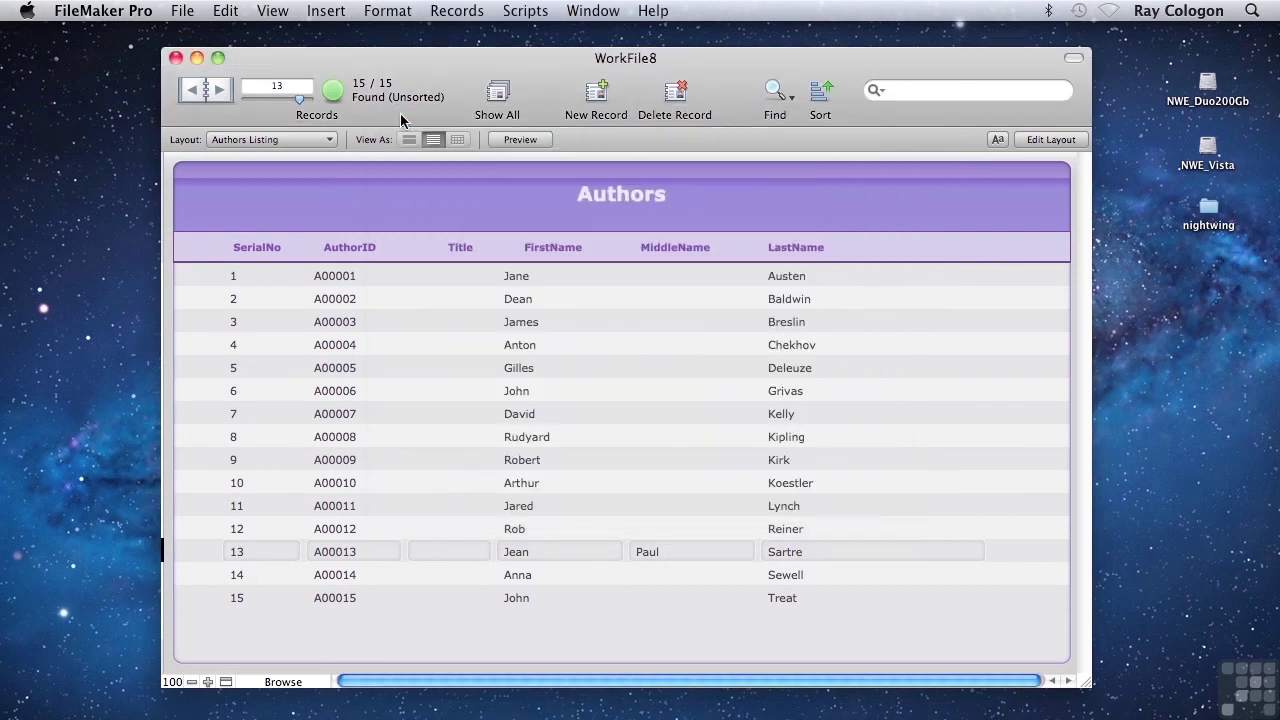
Step: Switch from Authors to Authors Listing and back, ending on the Authors form showing record 13
{"action": "left_click", "coordinate": [248, 141]}
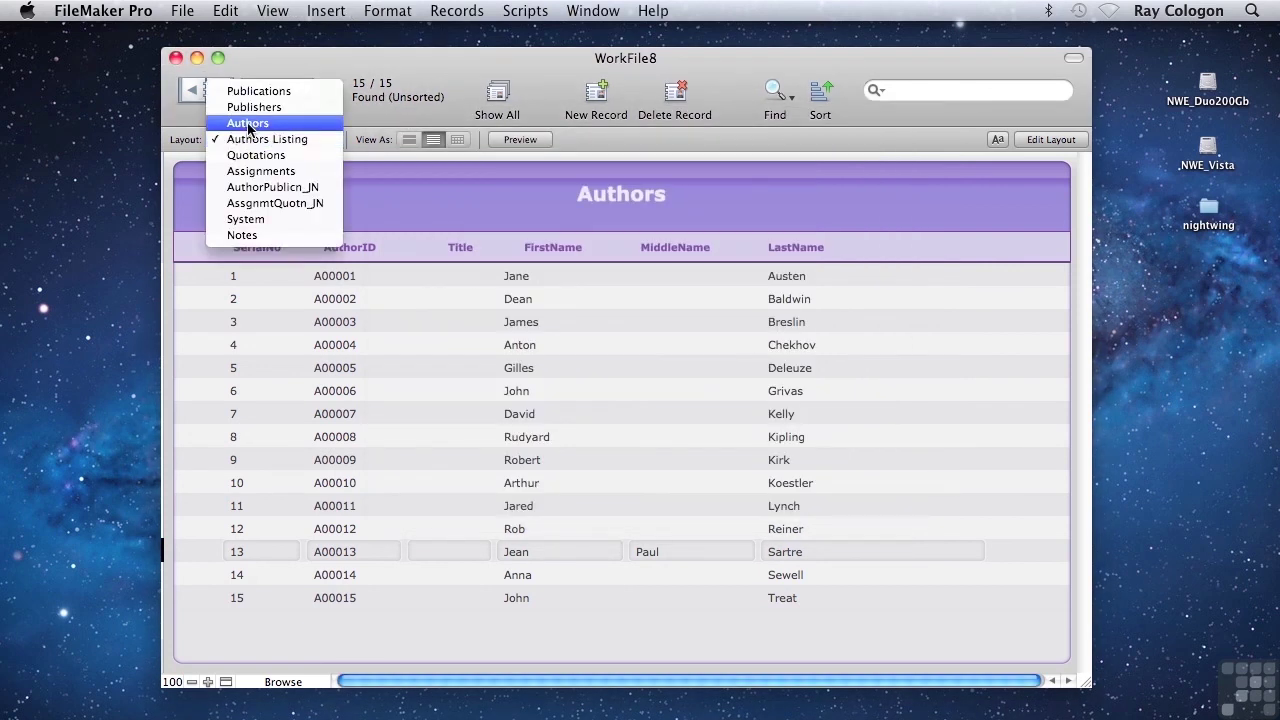
{"action": "left_click", "coordinate": [249, 124]}
{"action": "left_click", "coordinate": [249, 141]}
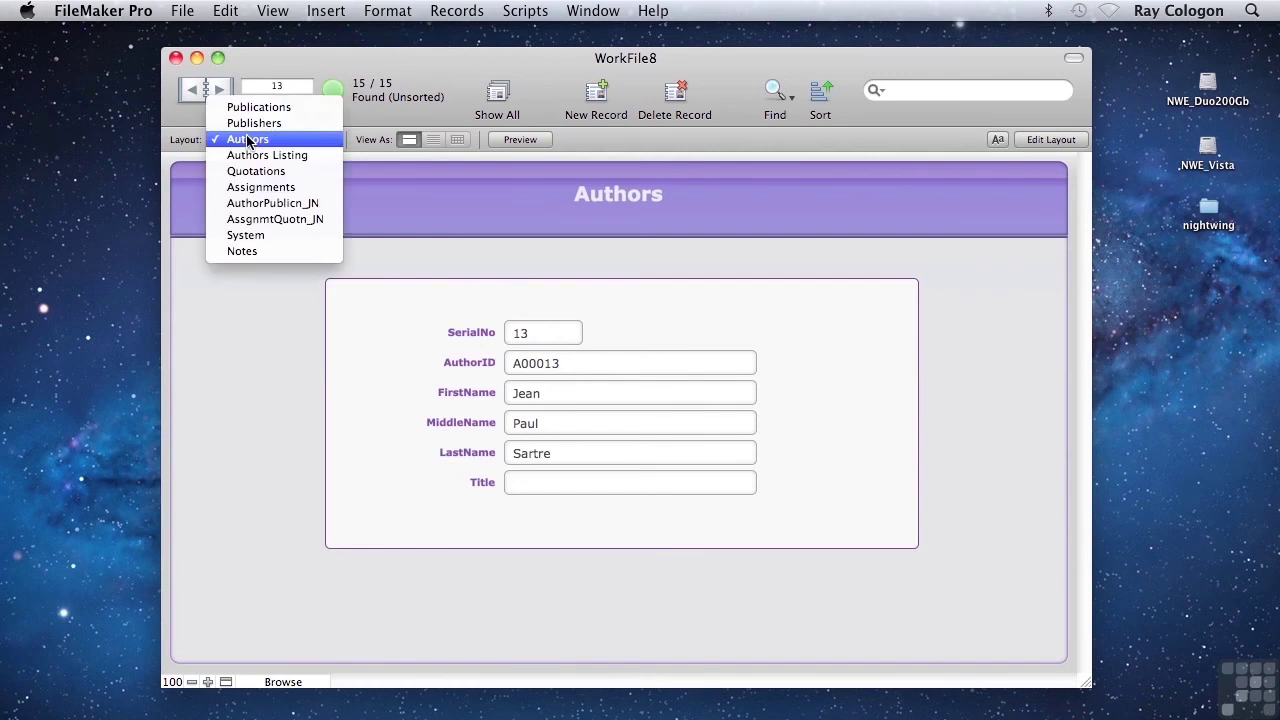
{"action": "left_click", "coordinate": [249, 155]}
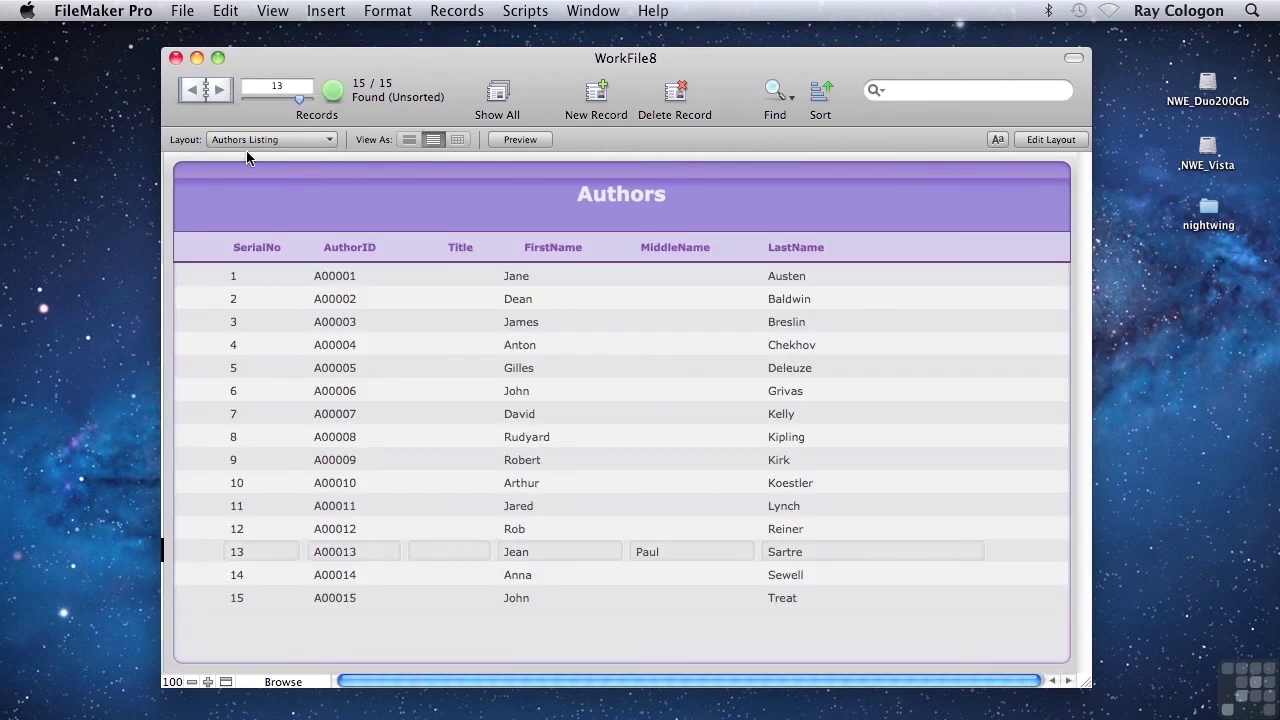
{"action": "left_click", "coordinate": [235, 139]}
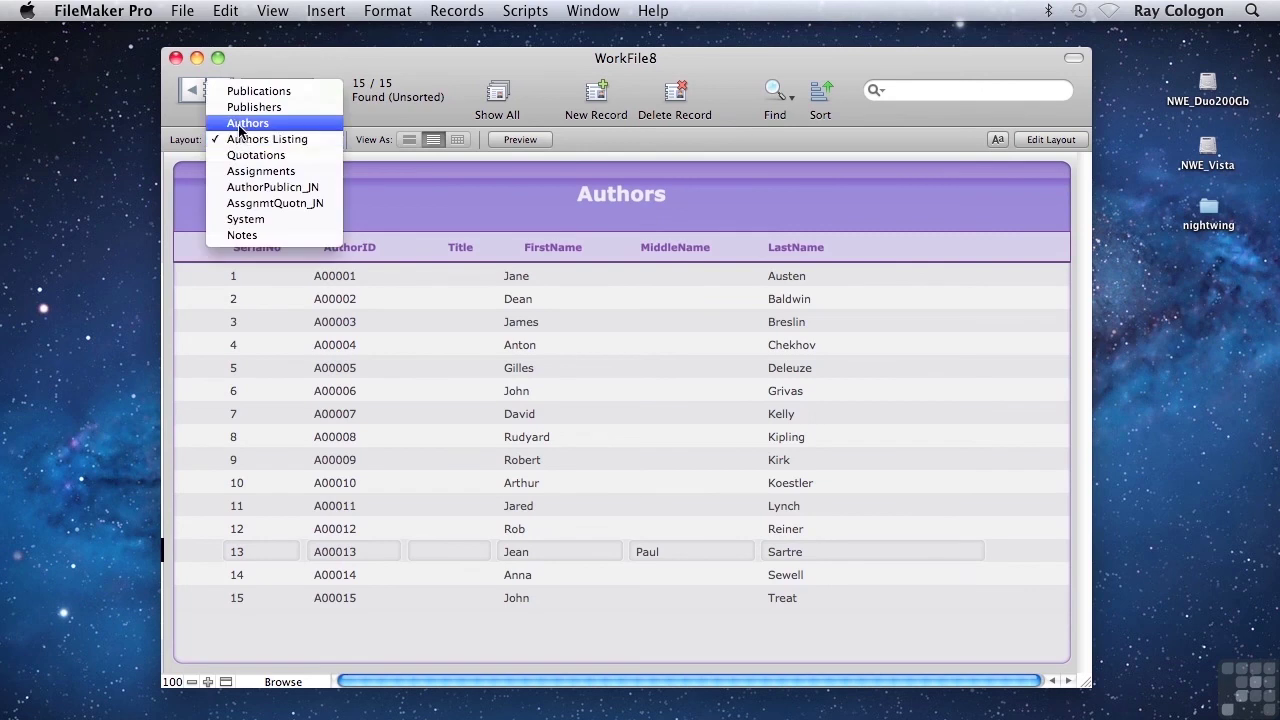
{"action": "left_click", "coordinate": [239, 125]}
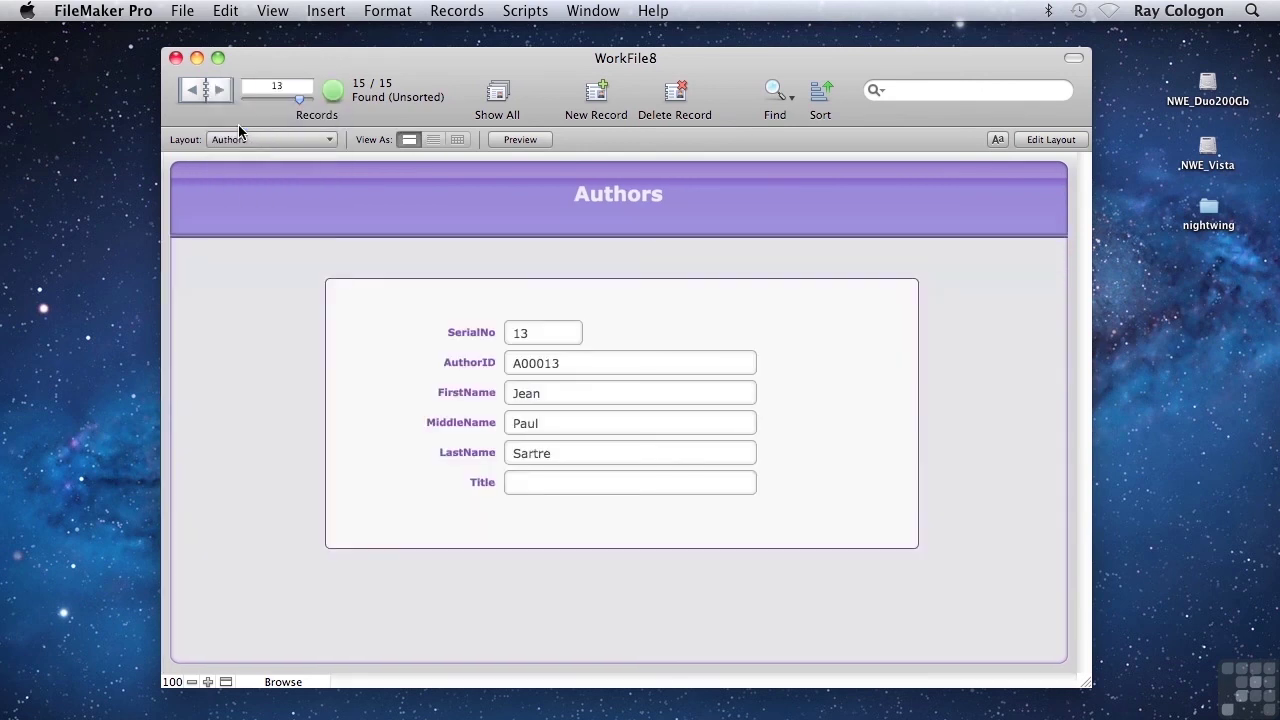